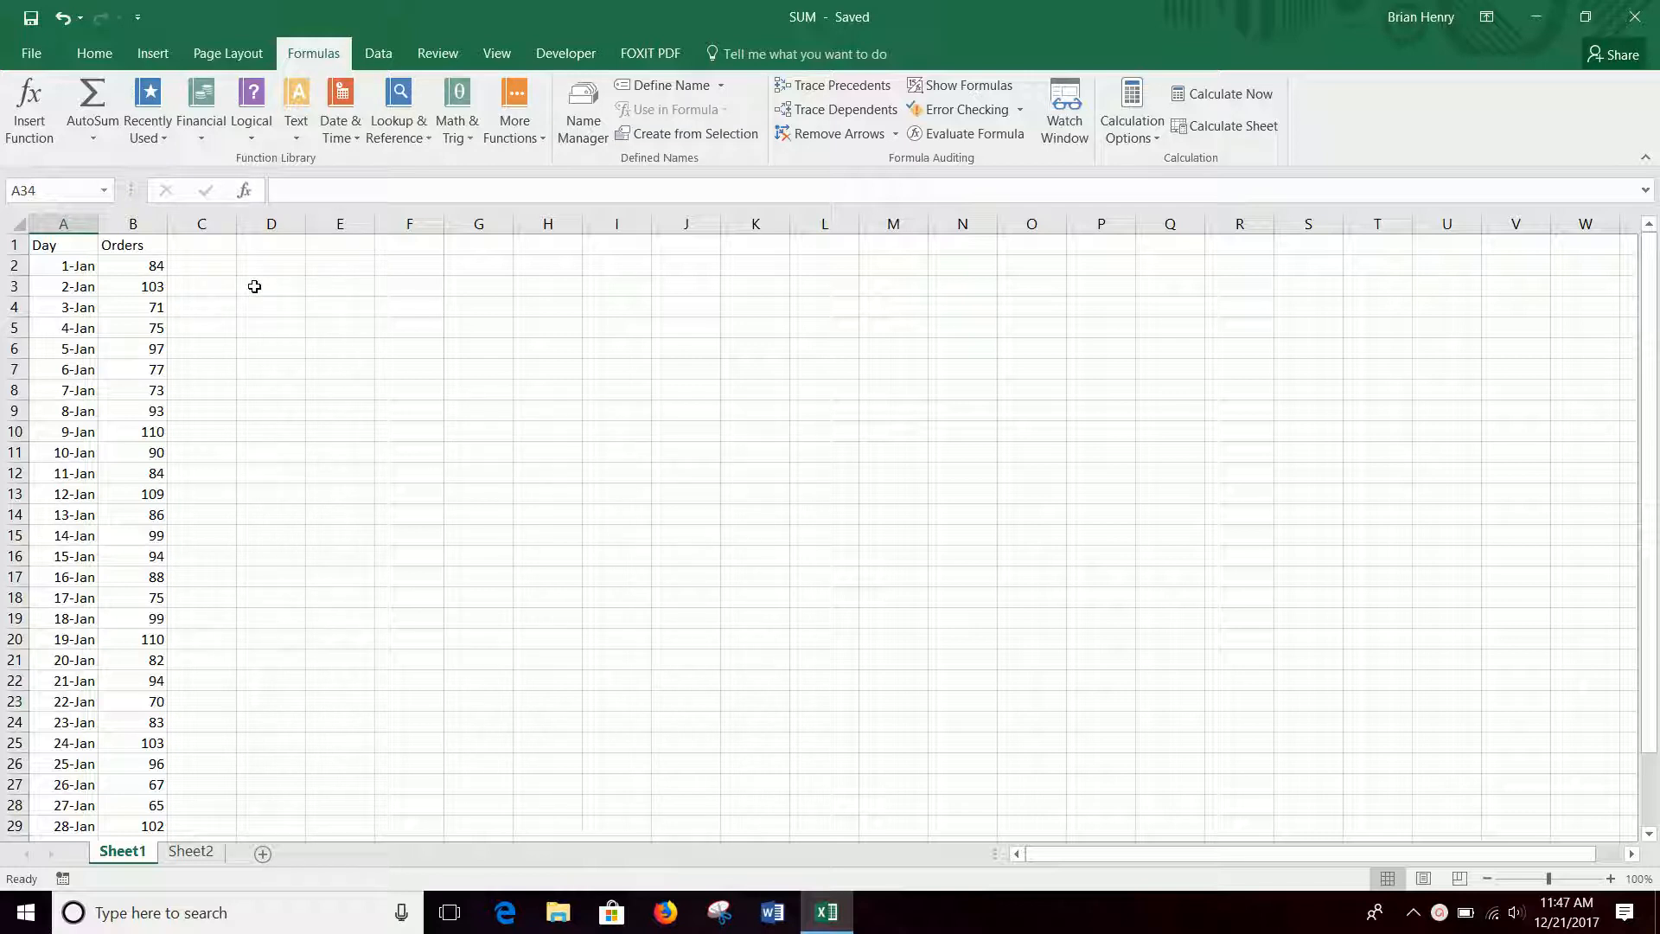
{"action": "left_click", "coordinate": [465, 137]}
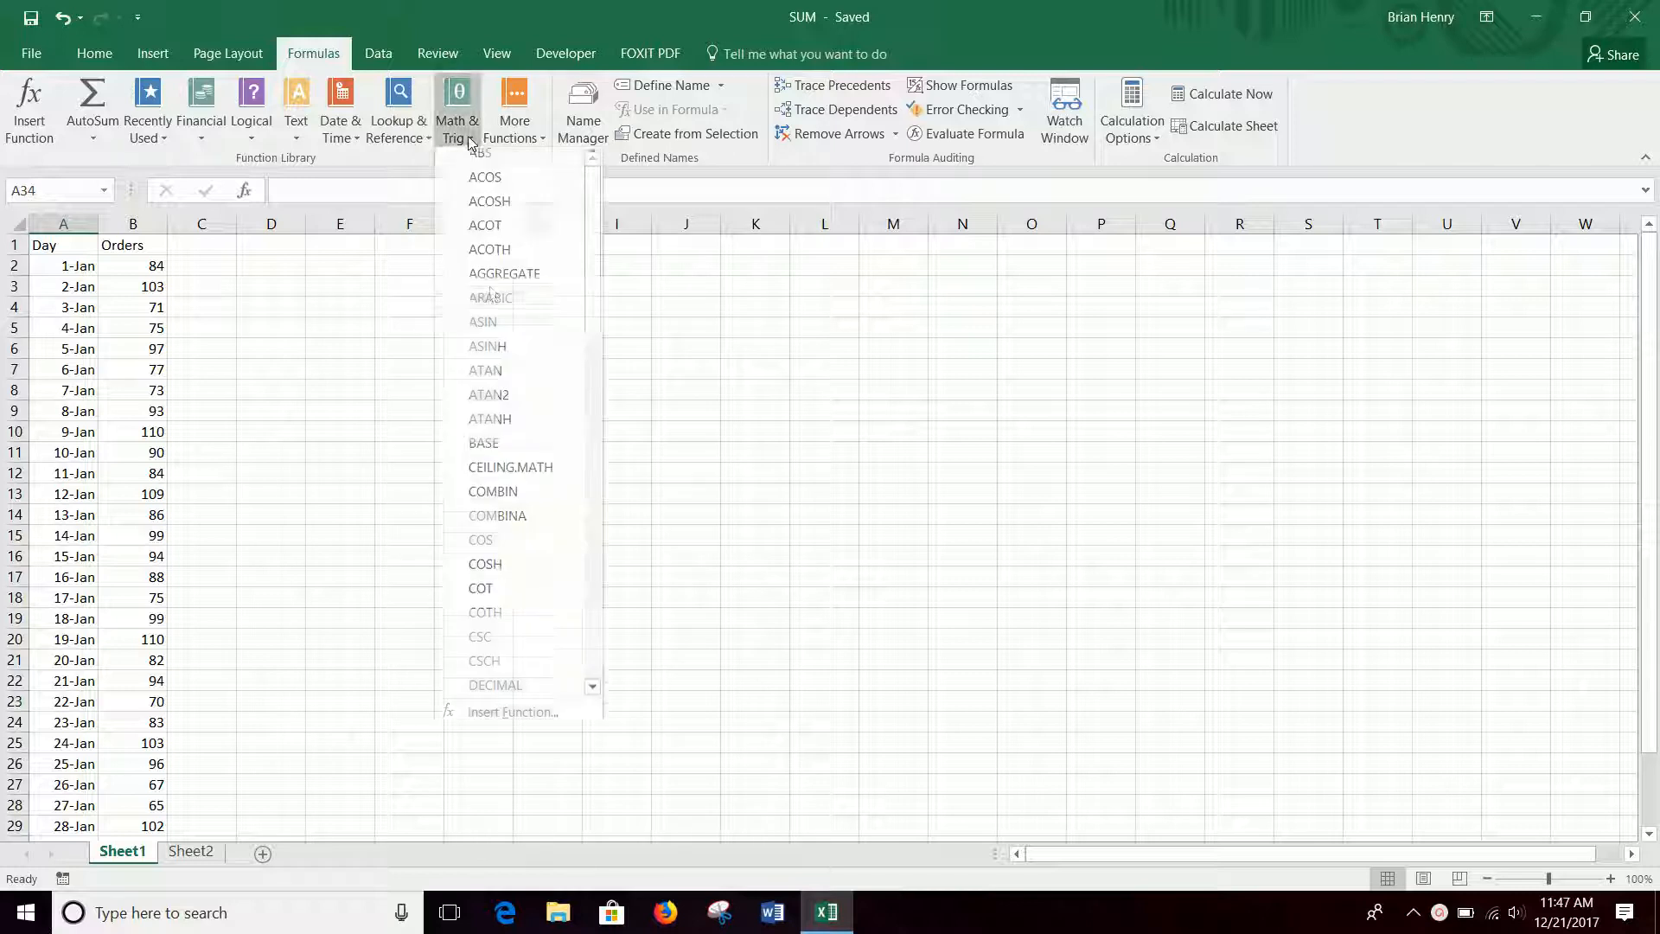
{"action": "left_click_drag", "start_coordinate": [593, 266], "coordinate": [597, 644]}
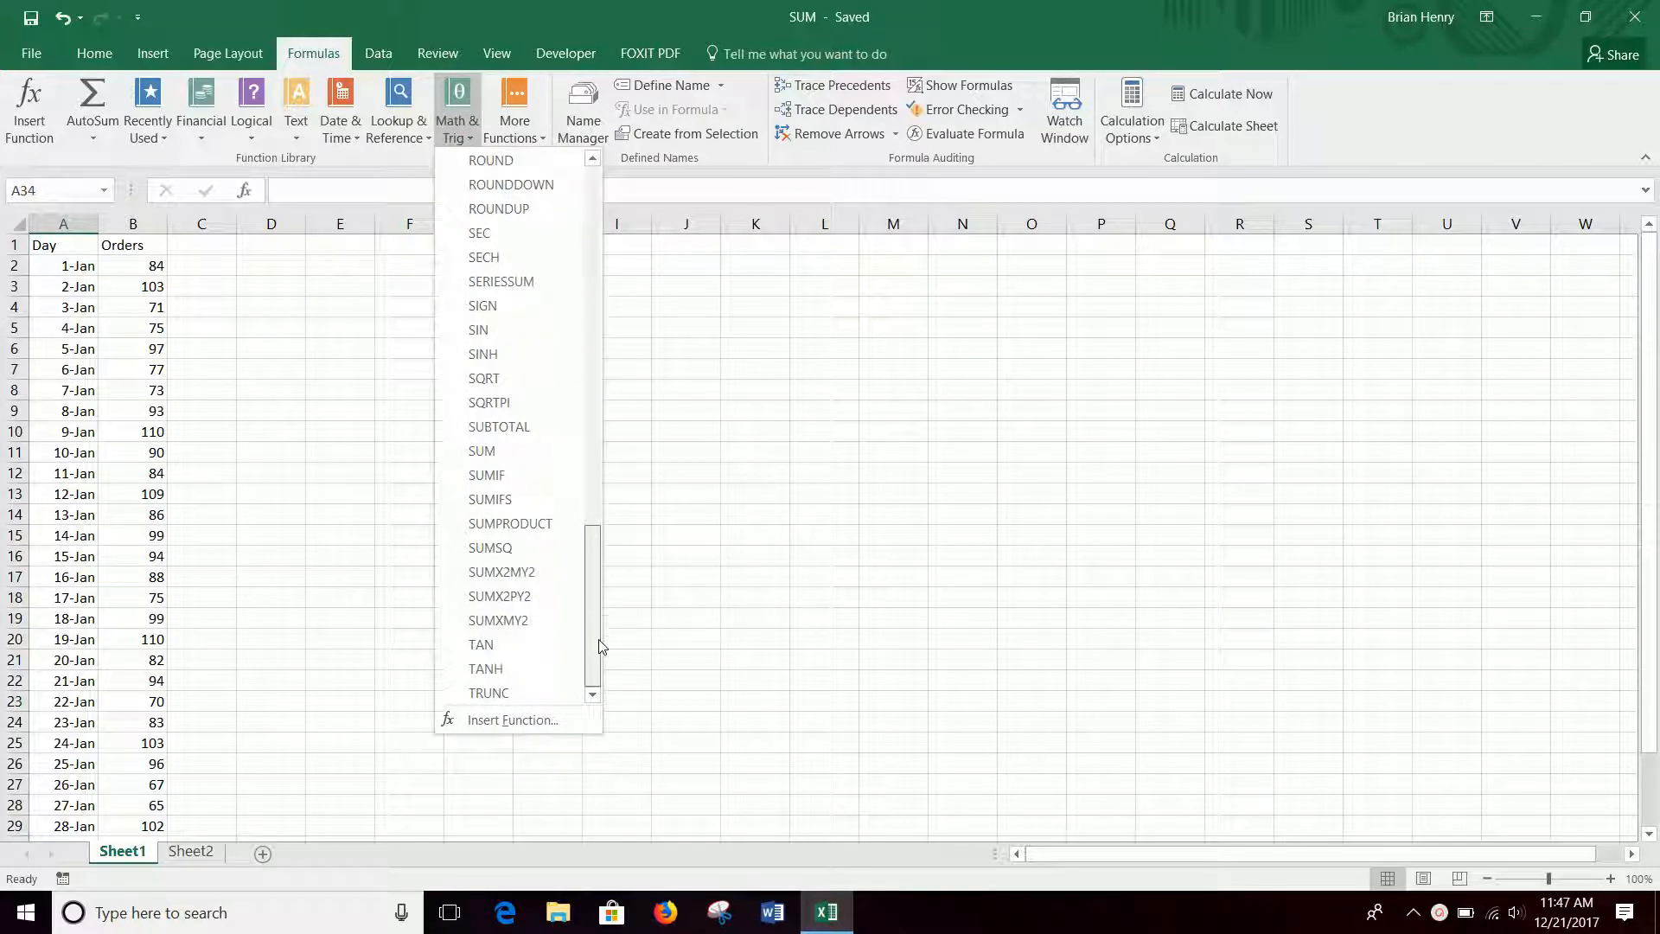
{"action": "left_click", "coordinate": [493, 451]}
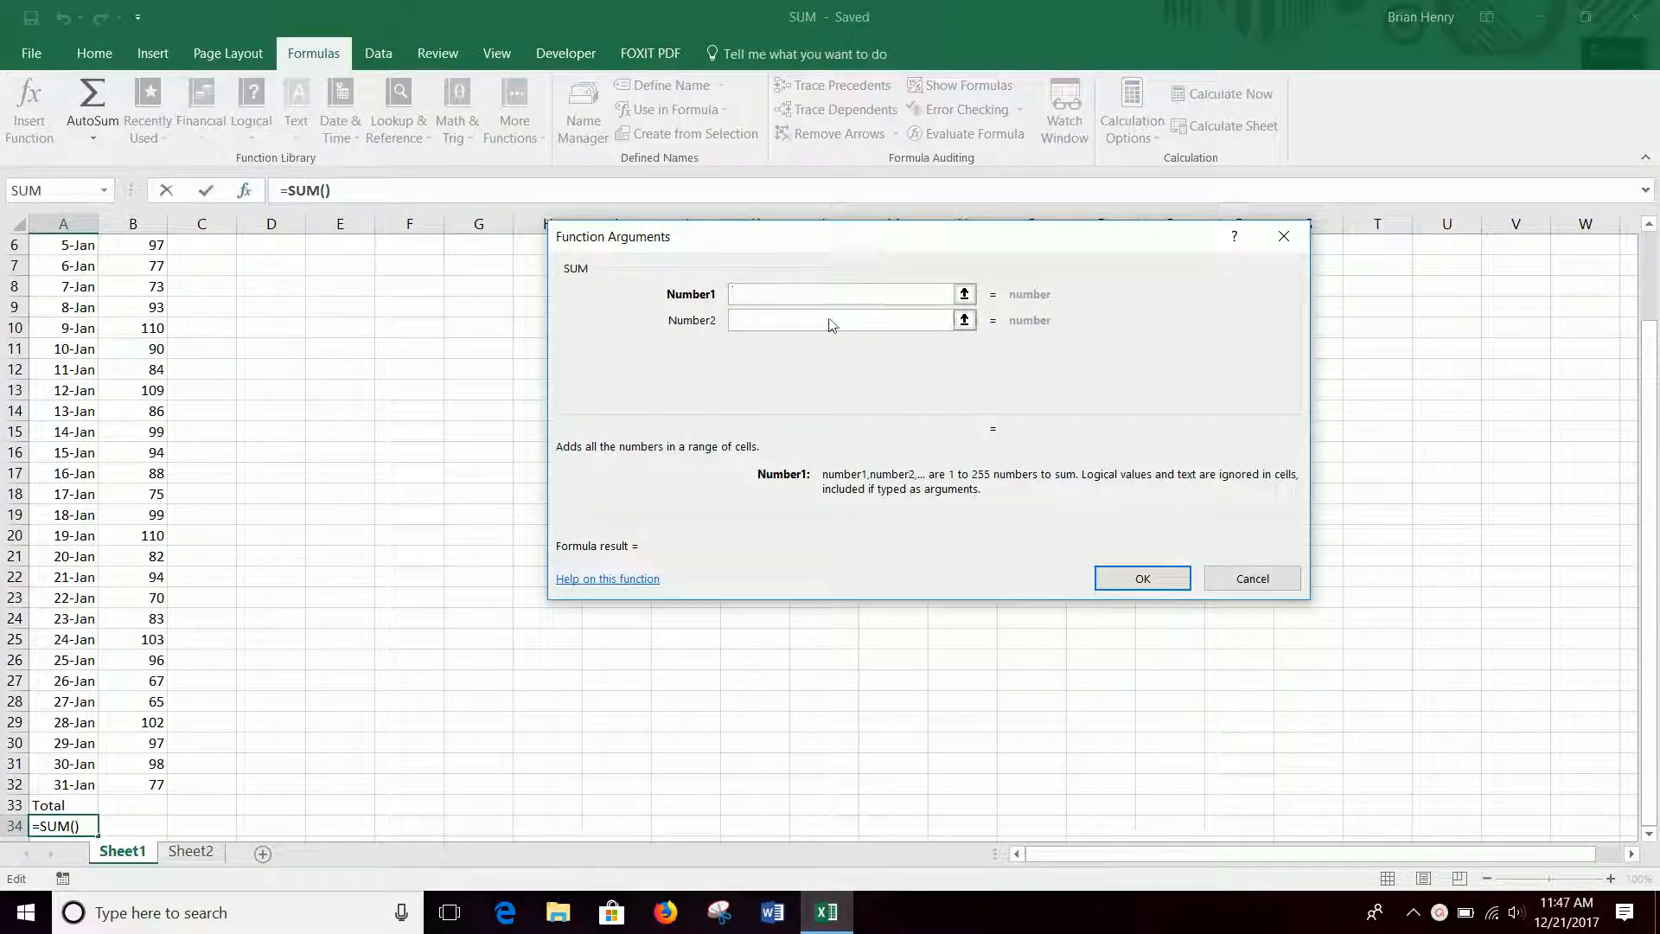
{"action": "left_click", "coordinate": [1251, 580]}
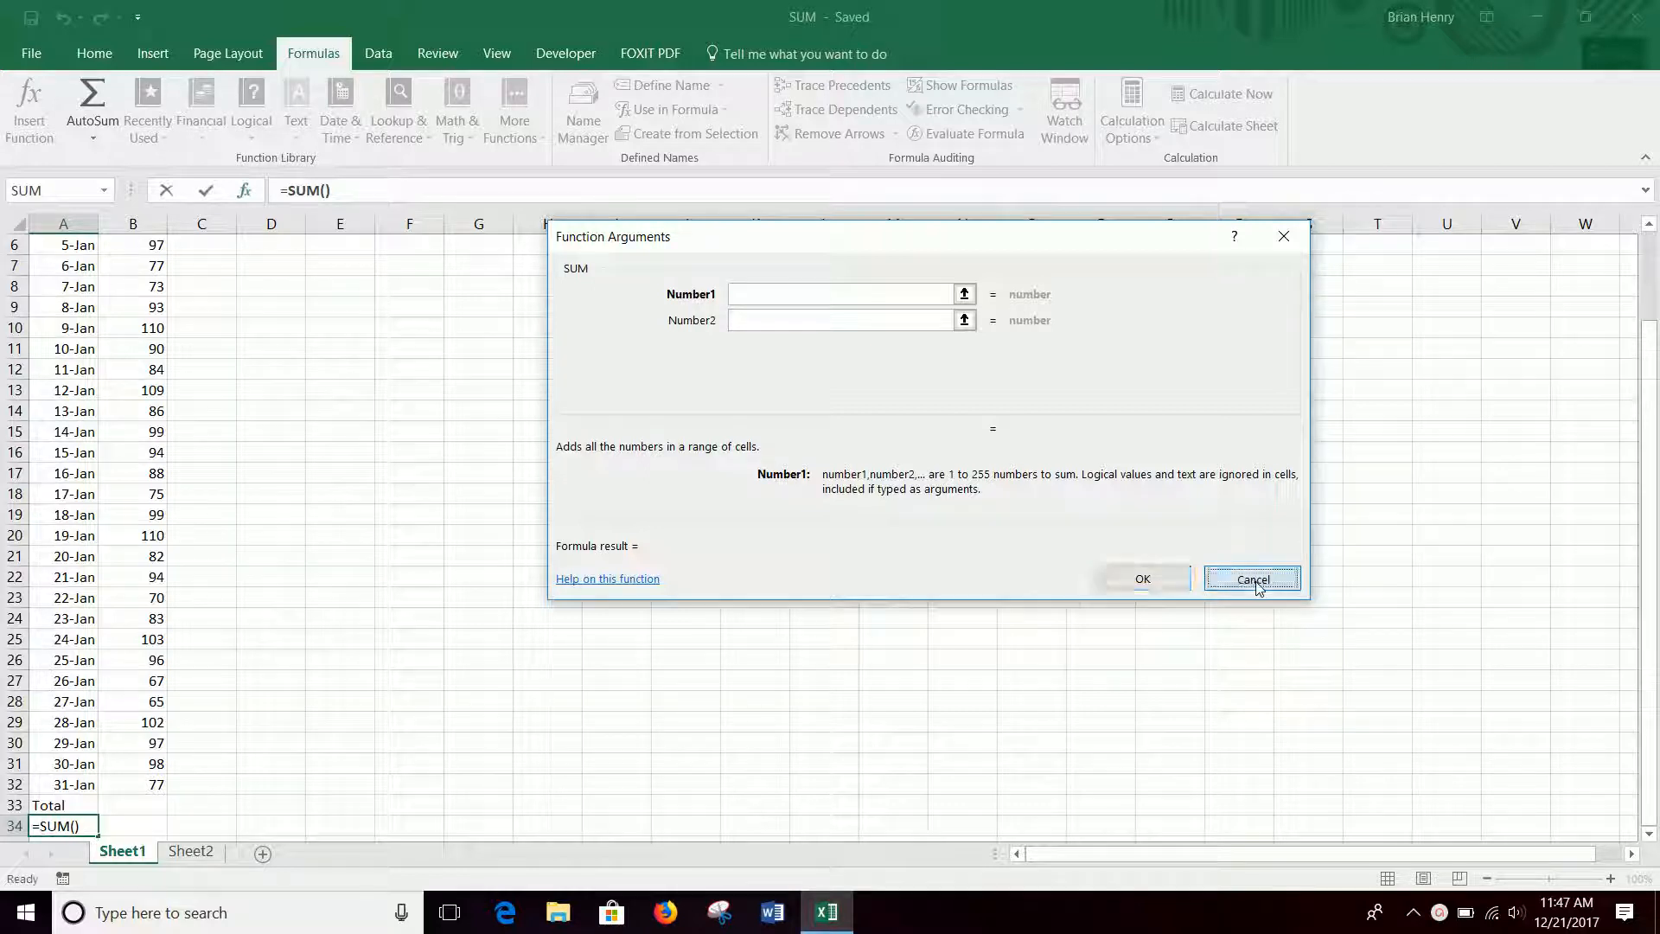
Examine the daily January orders in column B from the first day down to the Total row
{"action": "left_click", "coordinate": [150, 458]}
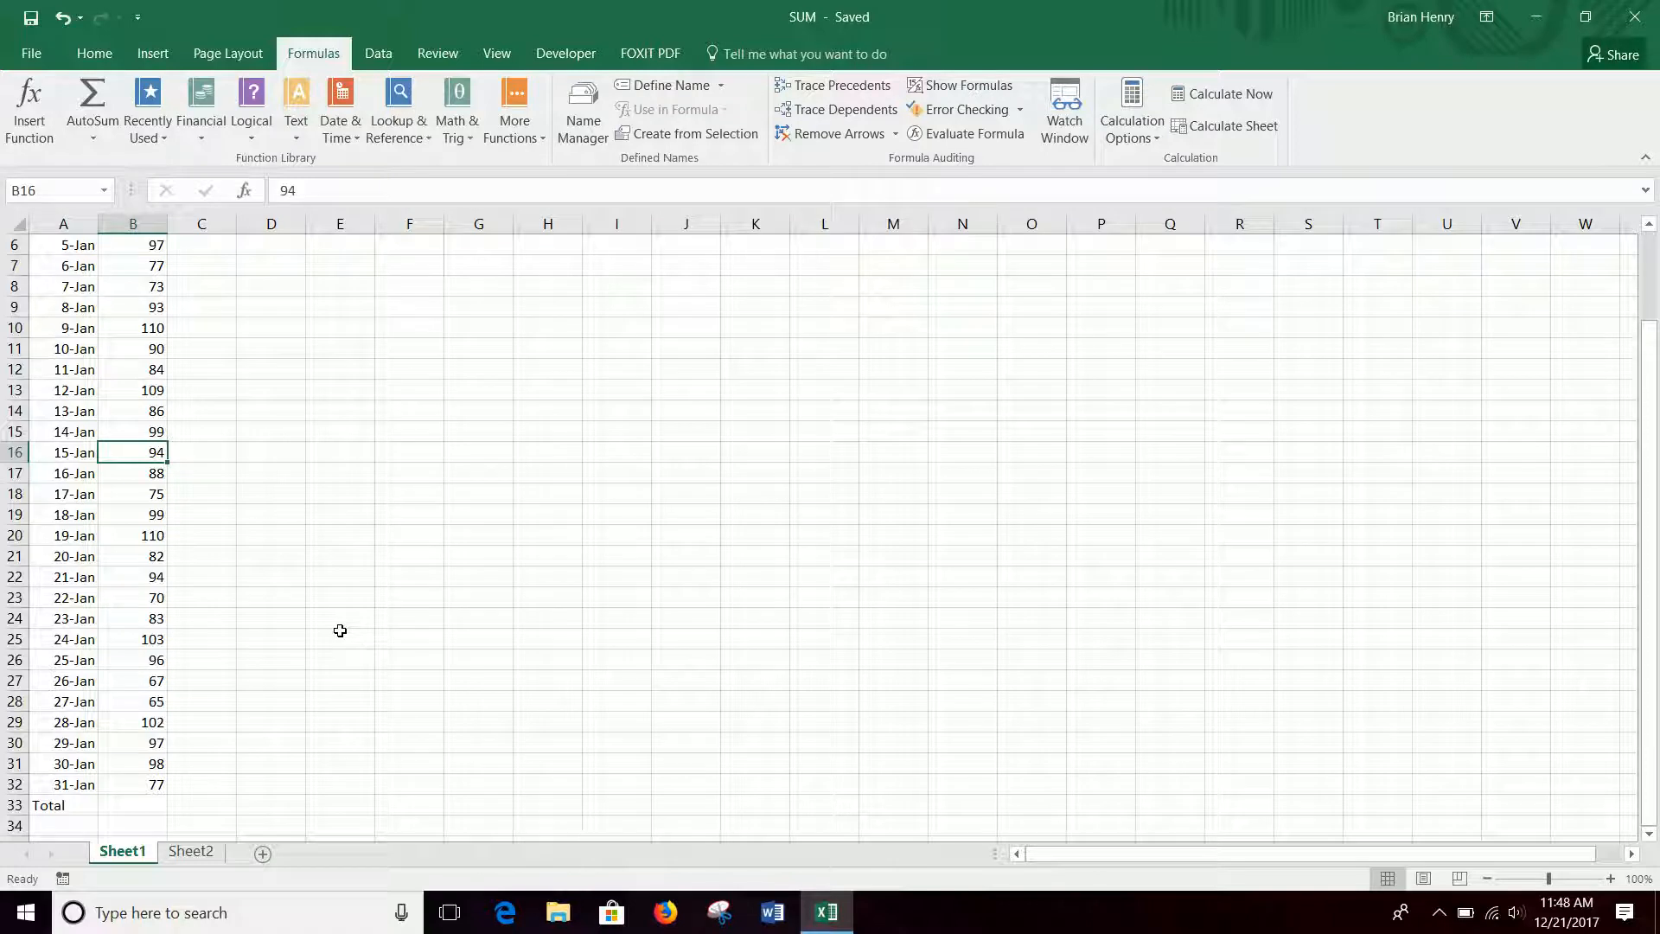
{"action": "key", "text": "ctrl+Down"}
{"action": "scroll", "coordinate": [350, 617], "scroll_direction": "down", "scroll_amount": 5}
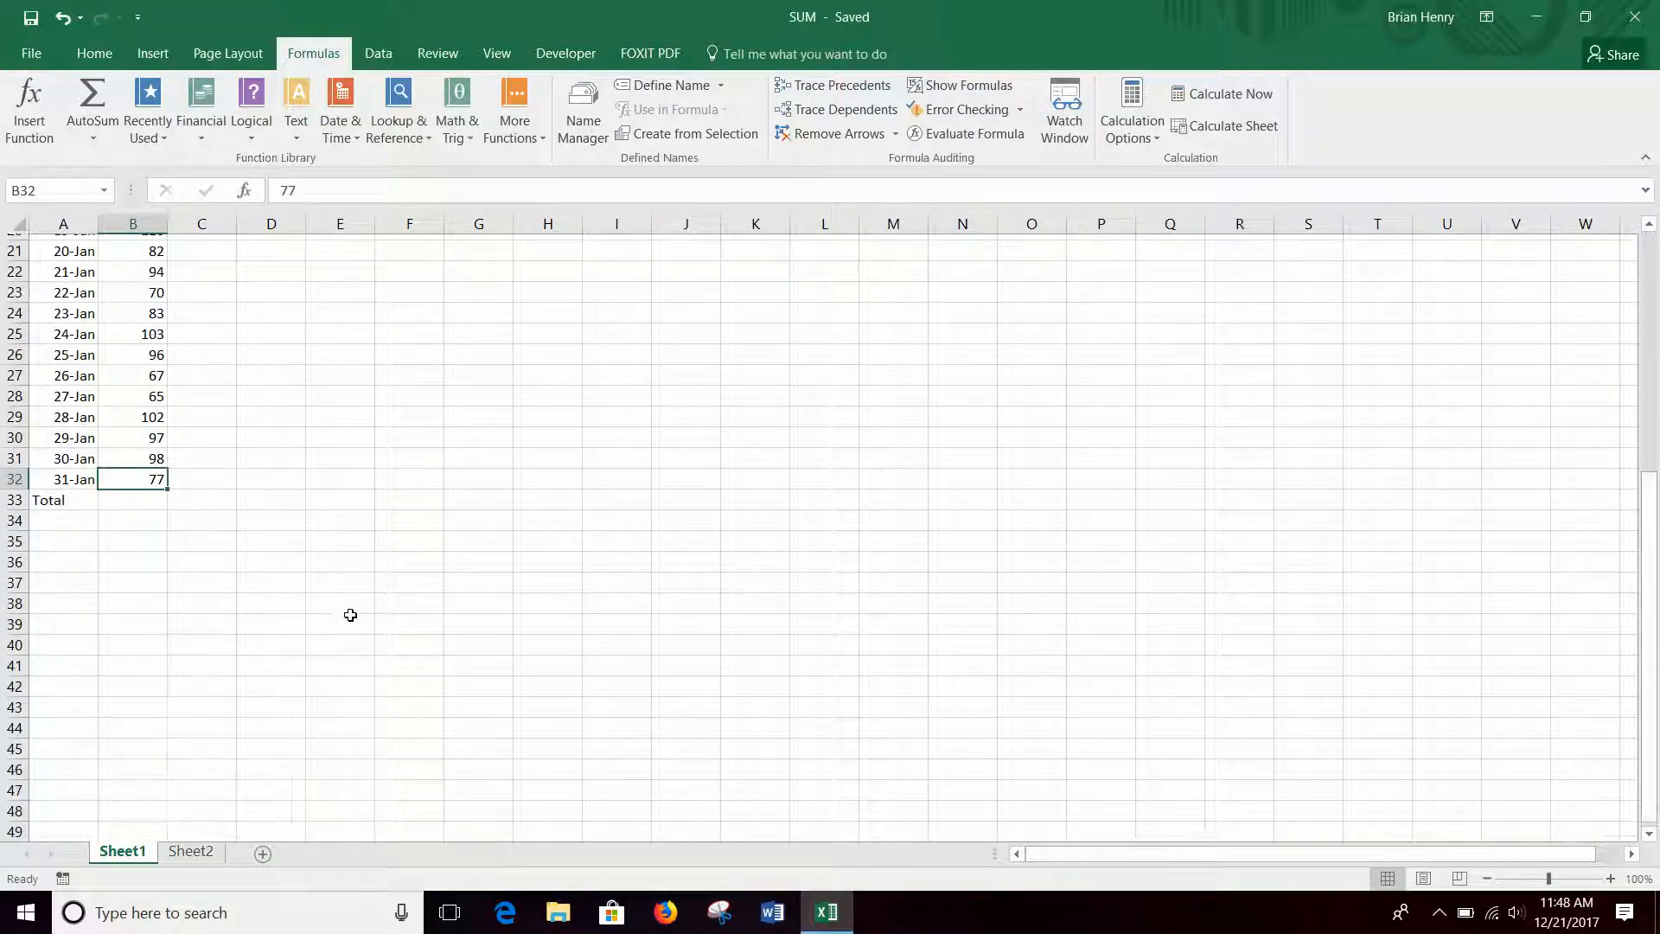
{"action": "scroll", "coordinate": [382, 800], "scroll_direction": "up", "scroll_amount": 7}
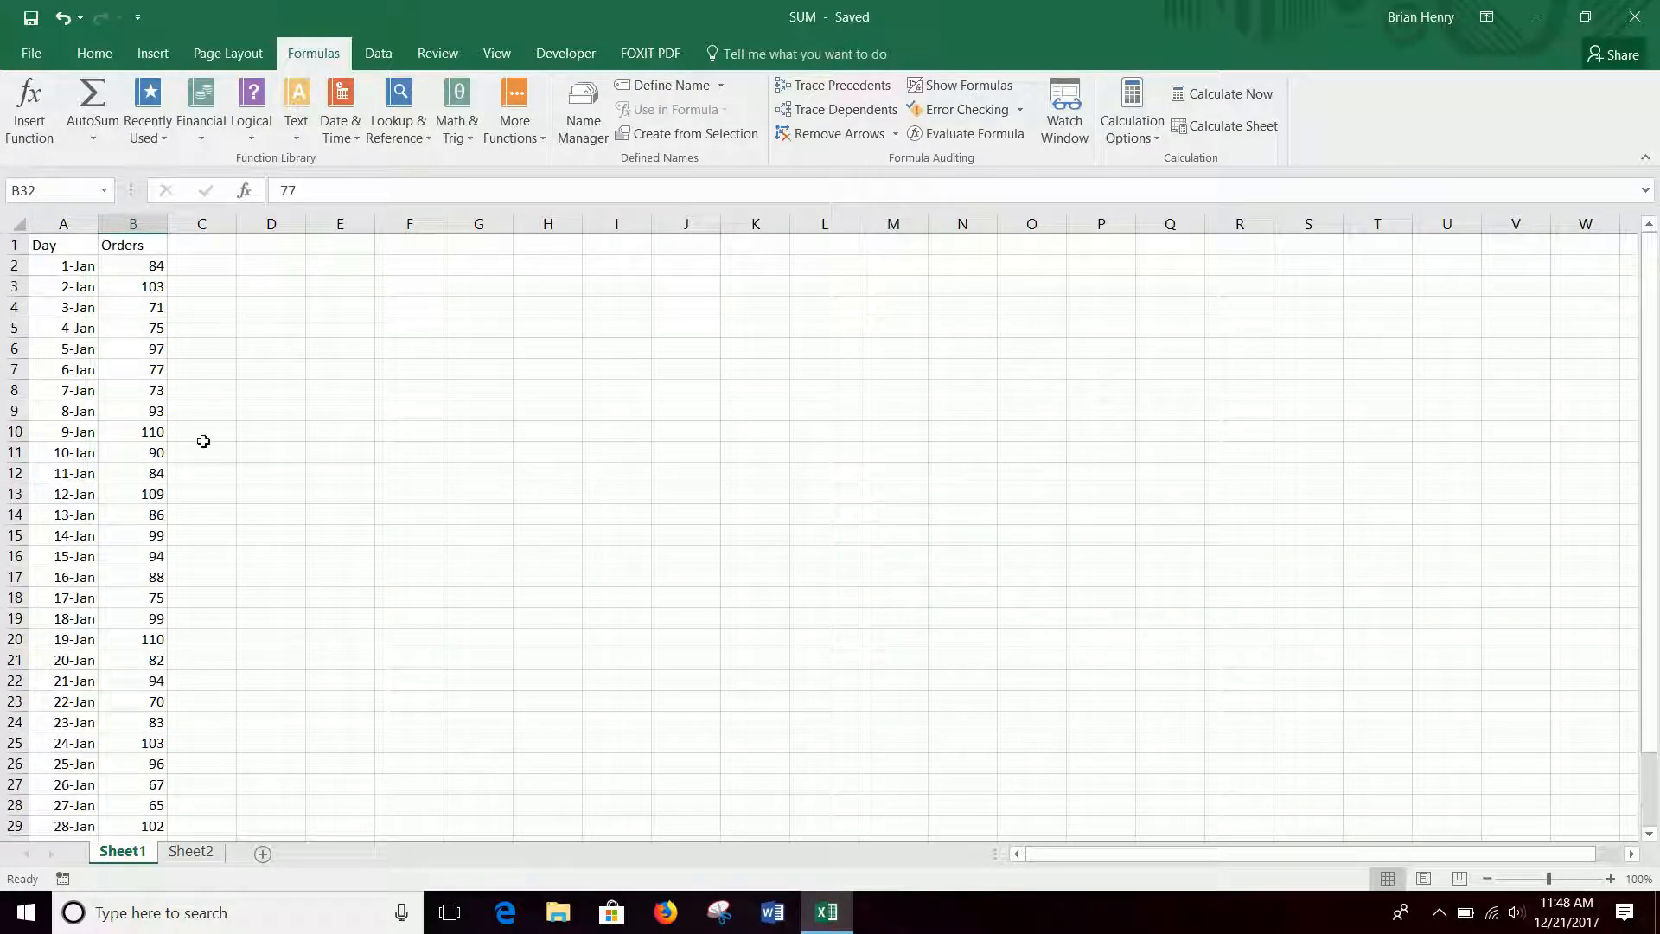
{"action": "scroll", "coordinate": [129, 378], "scroll_direction": "down", "scroll_amount": 13}
{"action": "scroll", "coordinate": [173, 510], "scroll_direction": "up", "scroll_amount": 7}
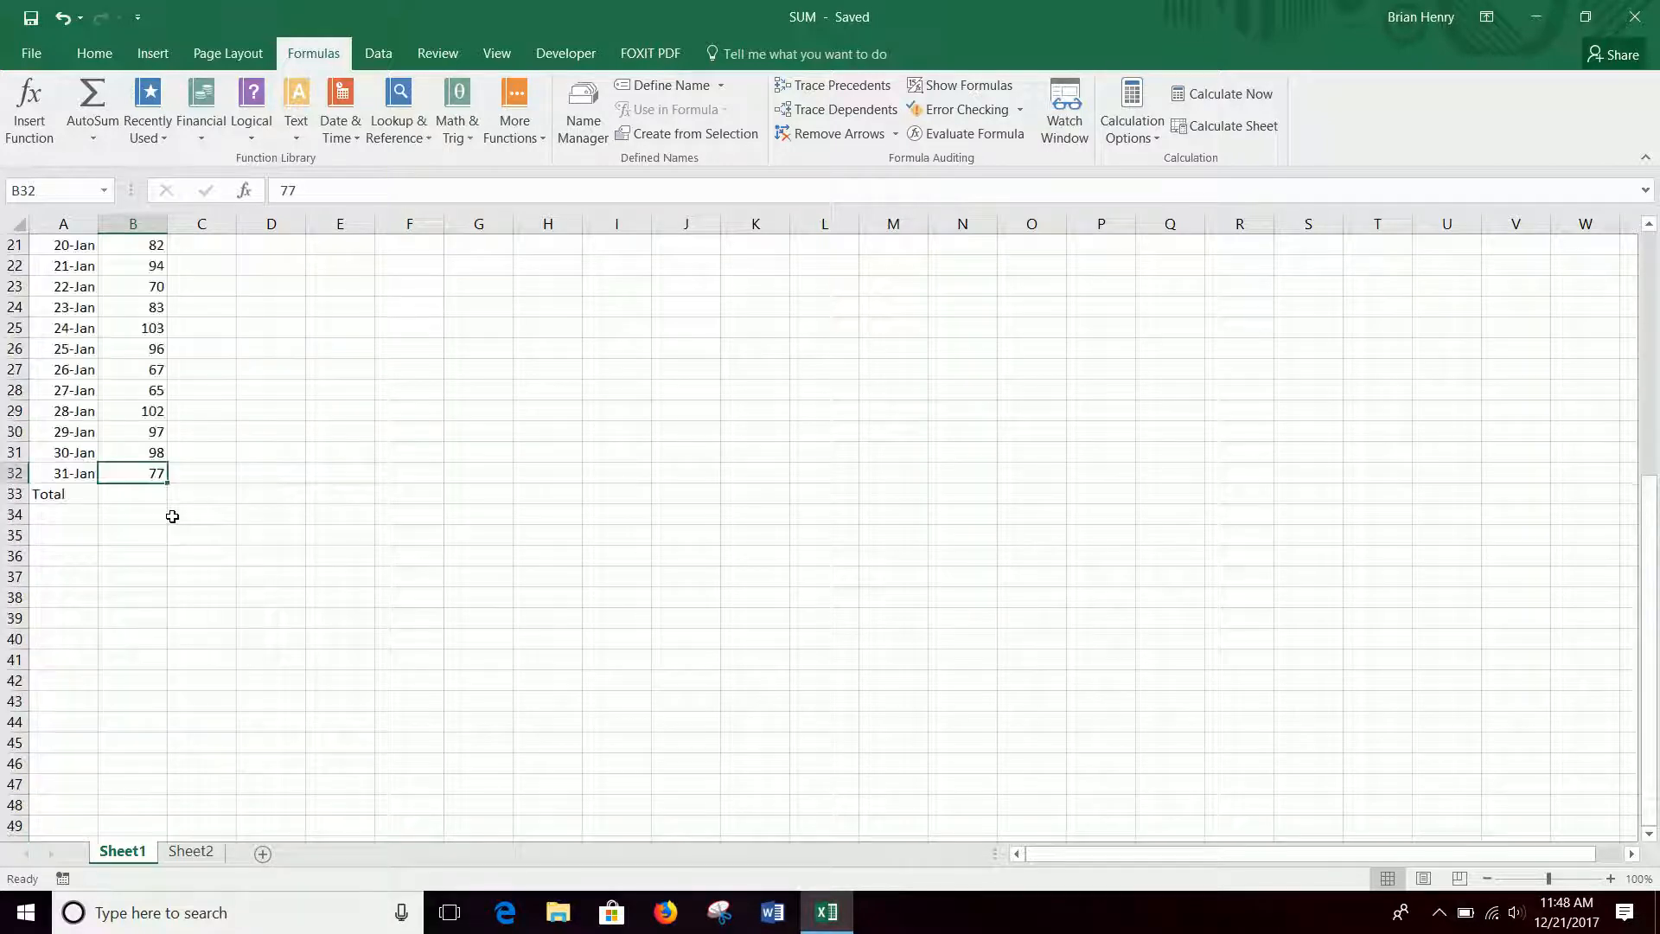
{"action": "scroll", "coordinate": [259, 572], "scroll_direction": "up", "scroll_amount": 7}
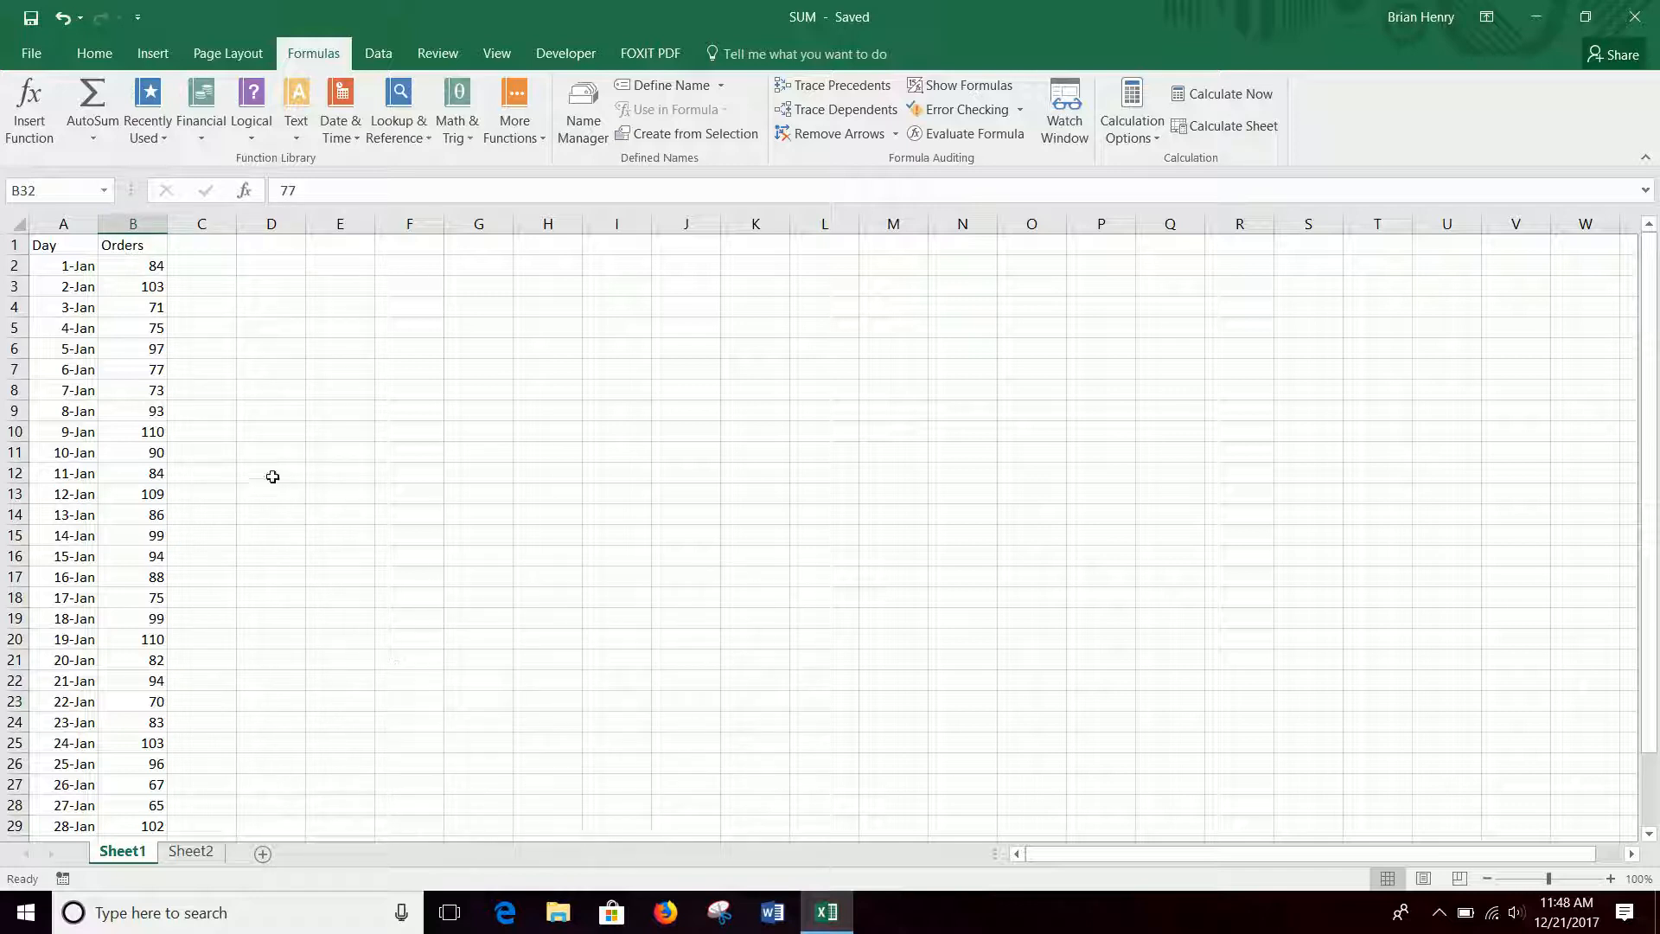
{"action": "scroll", "coordinate": [270, 484], "scroll_direction": "down", "scroll_amount": 12}
{"action": "scroll", "coordinate": [264, 519], "scroll_direction": "up", "scroll_amount": 7}
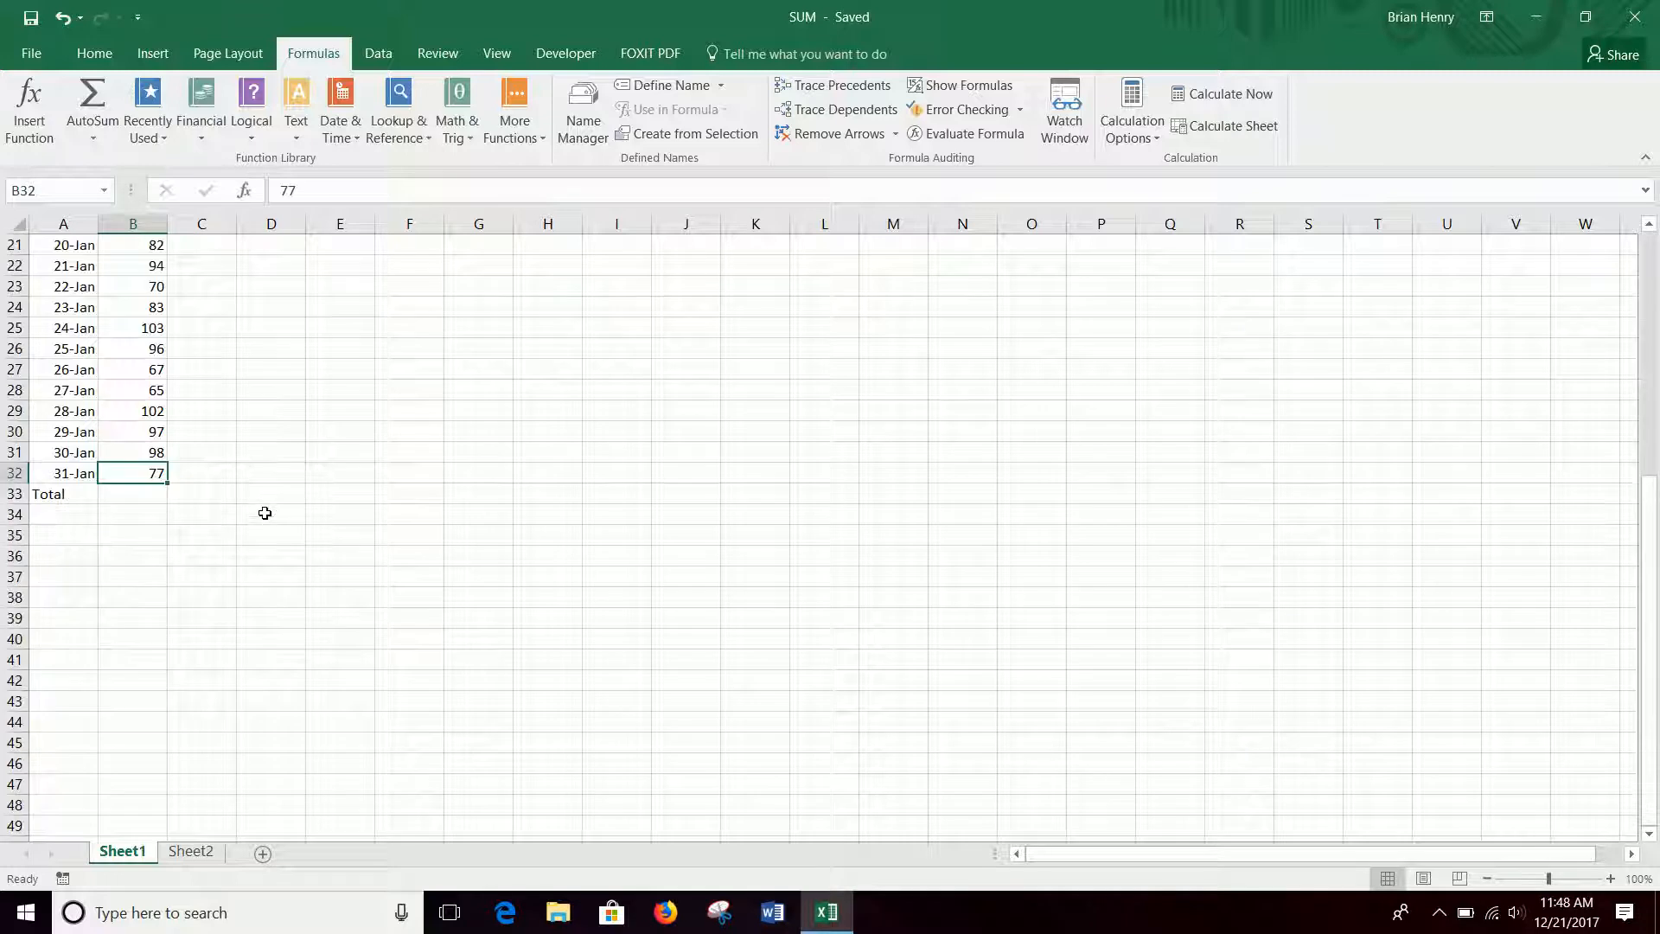
Total the January orders in B33, beside the Total label, with a SUM formula over B2:B32
{"action": "left_click", "coordinate": [141, 600]}
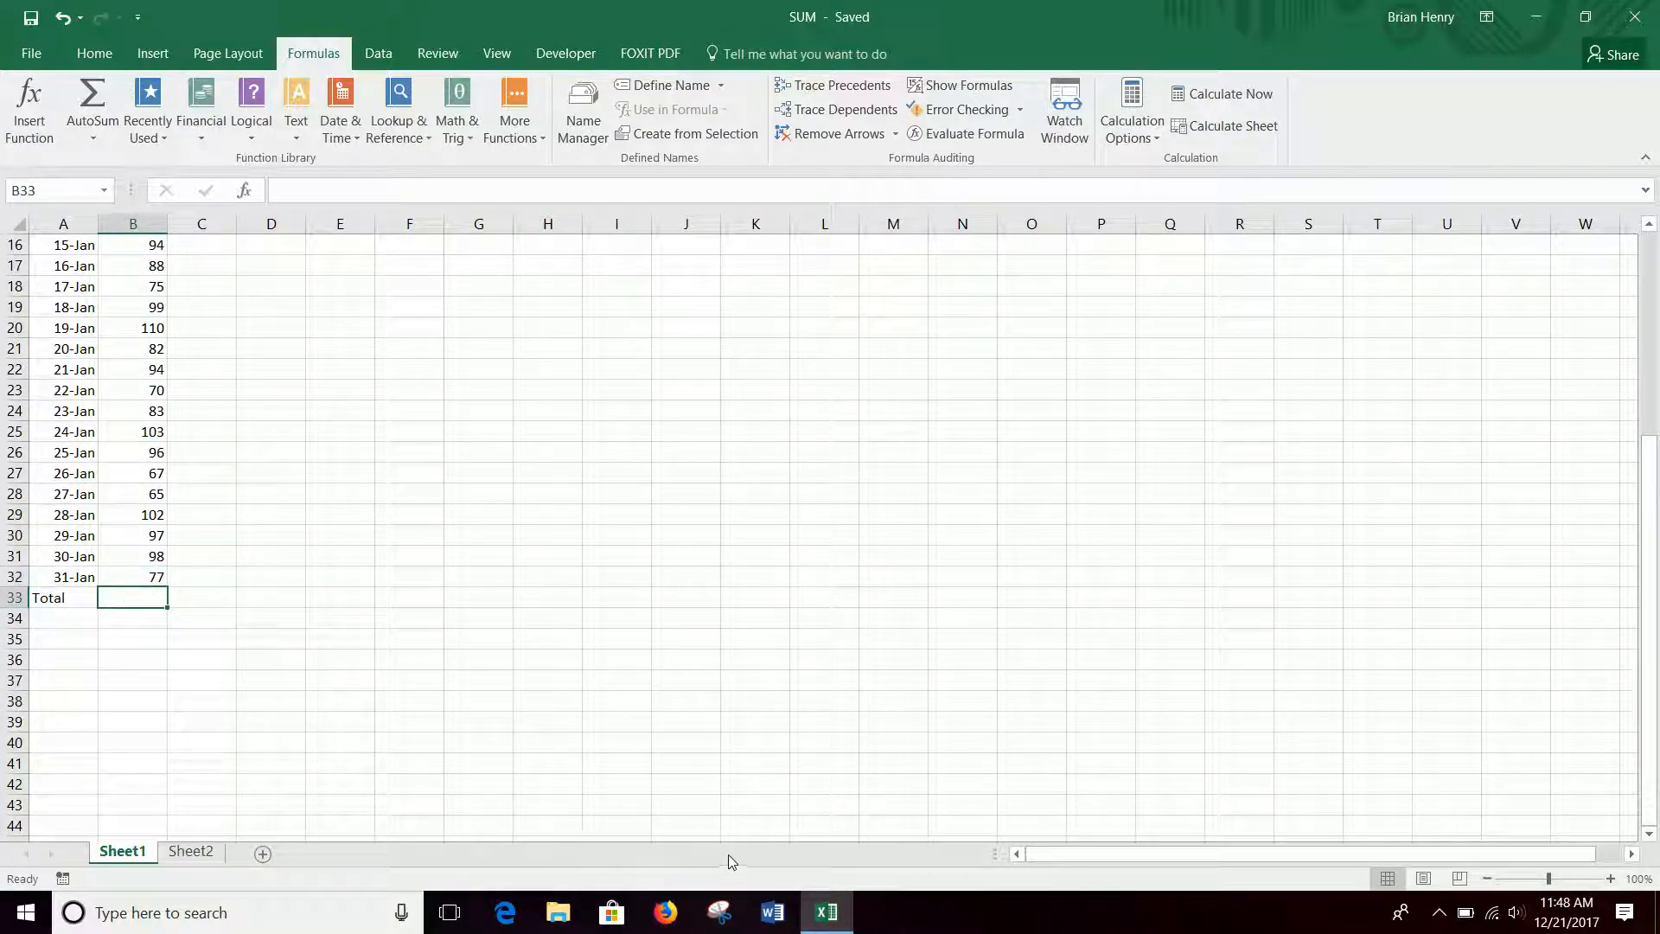
{"action": "type", "text": "=sum"}
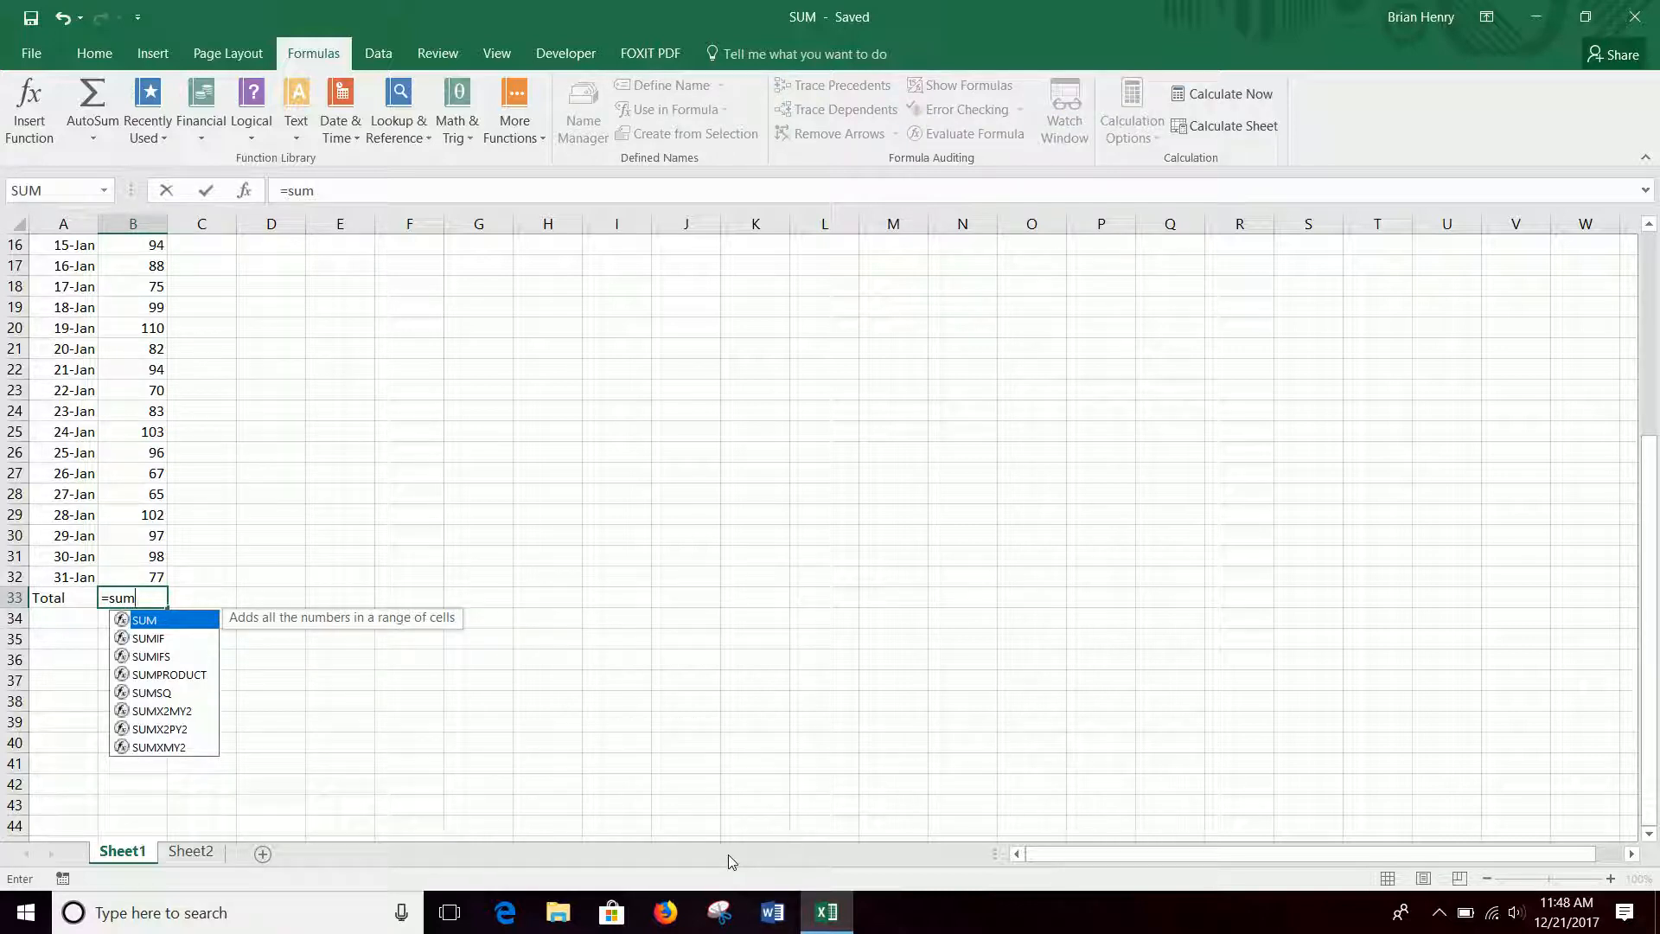
{"action": "type", "text": "("}
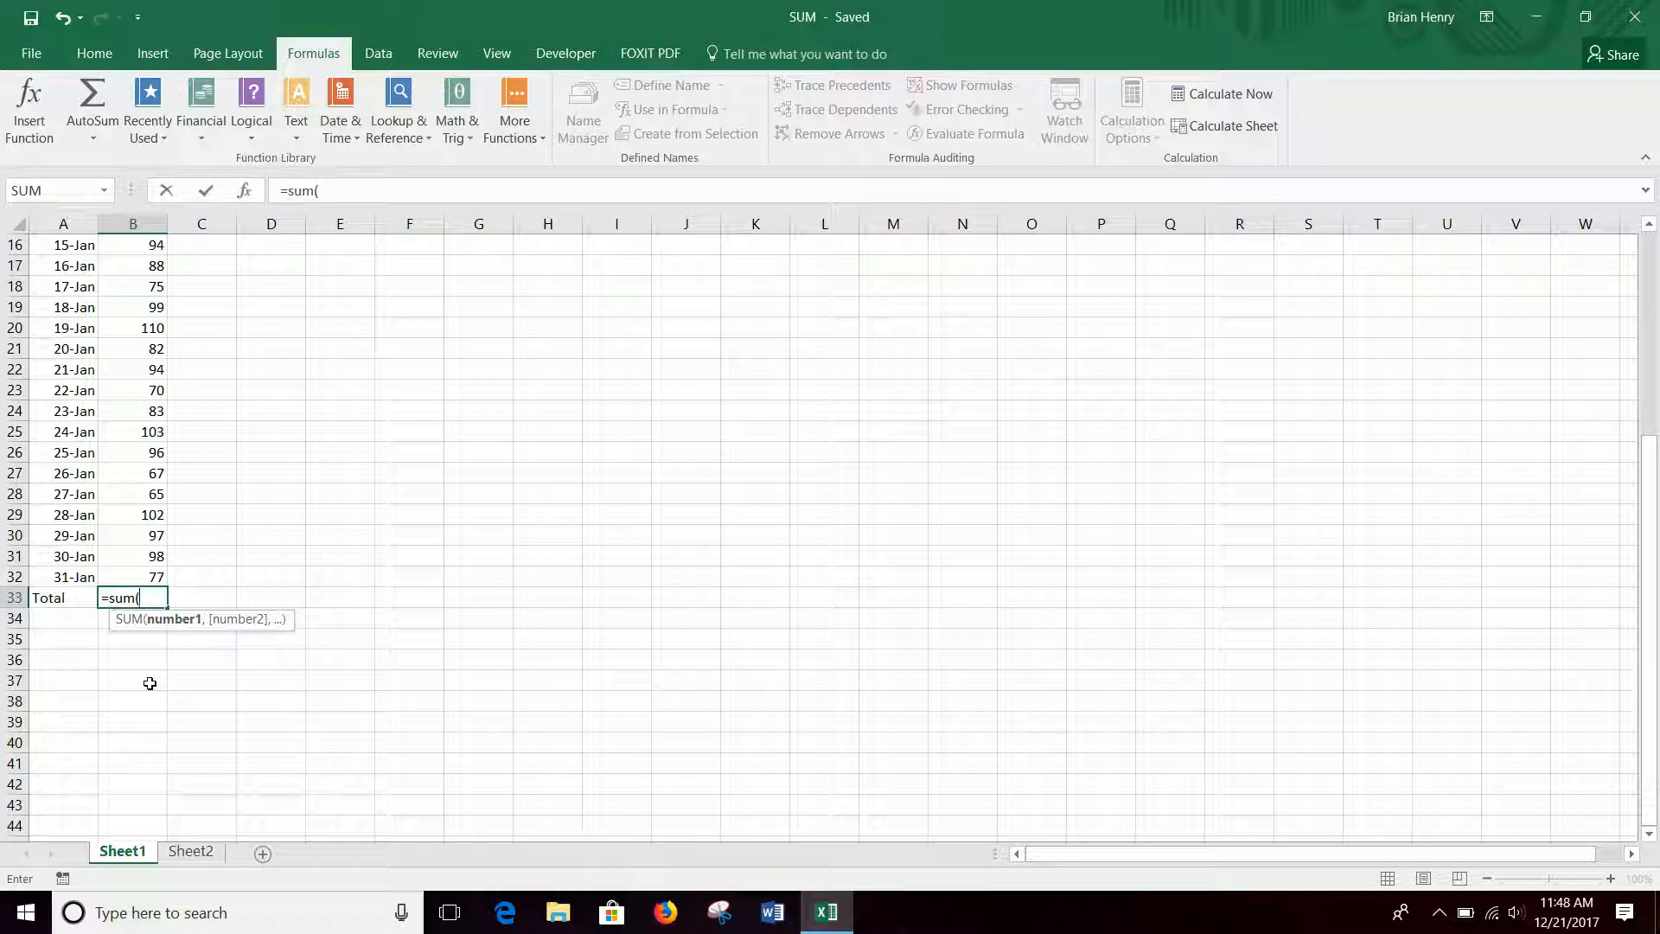
{"action": "key", "text": "BackSpace"}
{"action": "key", "text": "BackSpace"}
{"action": "key", "text": "BackSpace"}
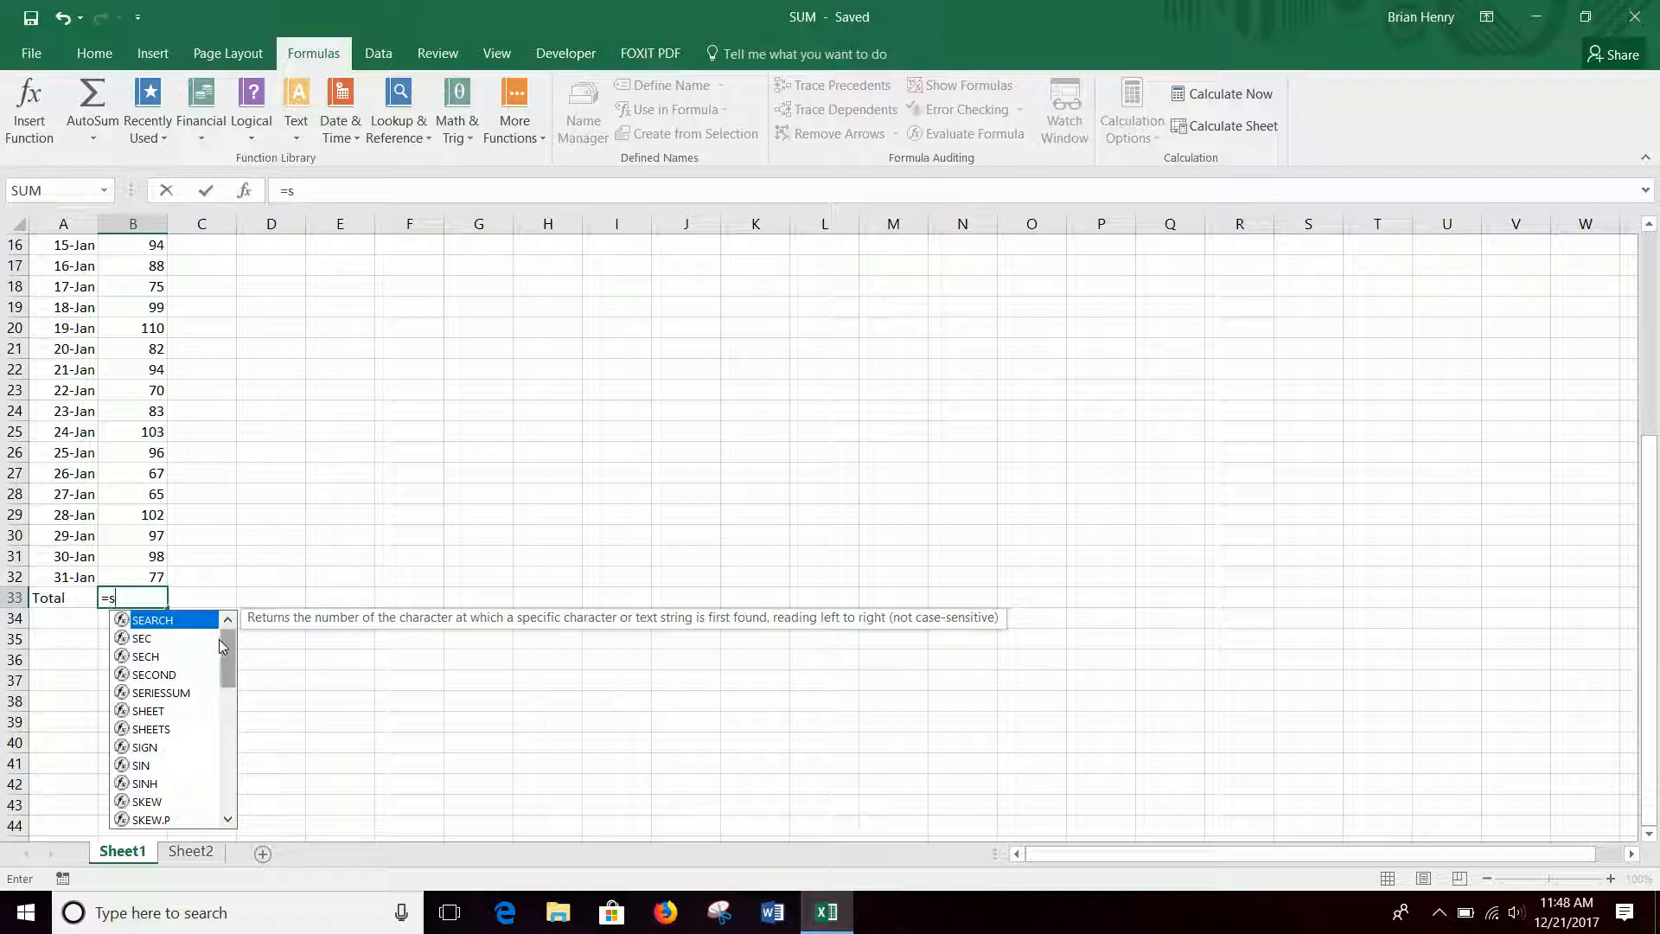
{"action": "type", "text": "um("}
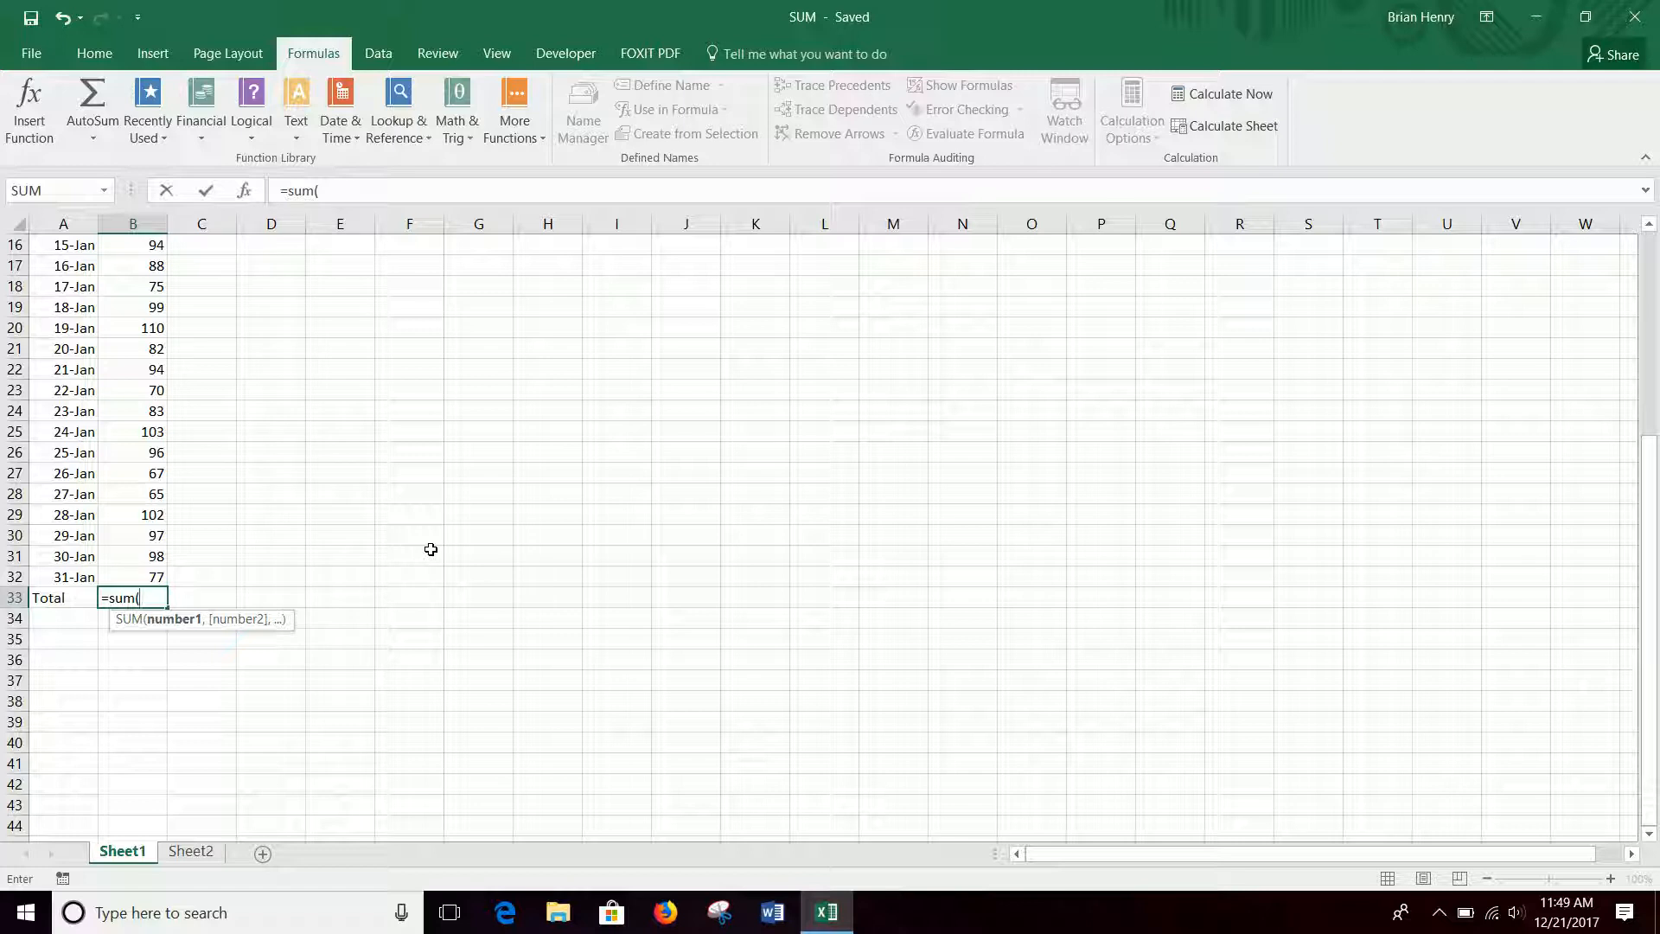
{"action": "scroll", "coordinate": [430, 551], "scroll_direction": "up", "scroll_amount": 5}
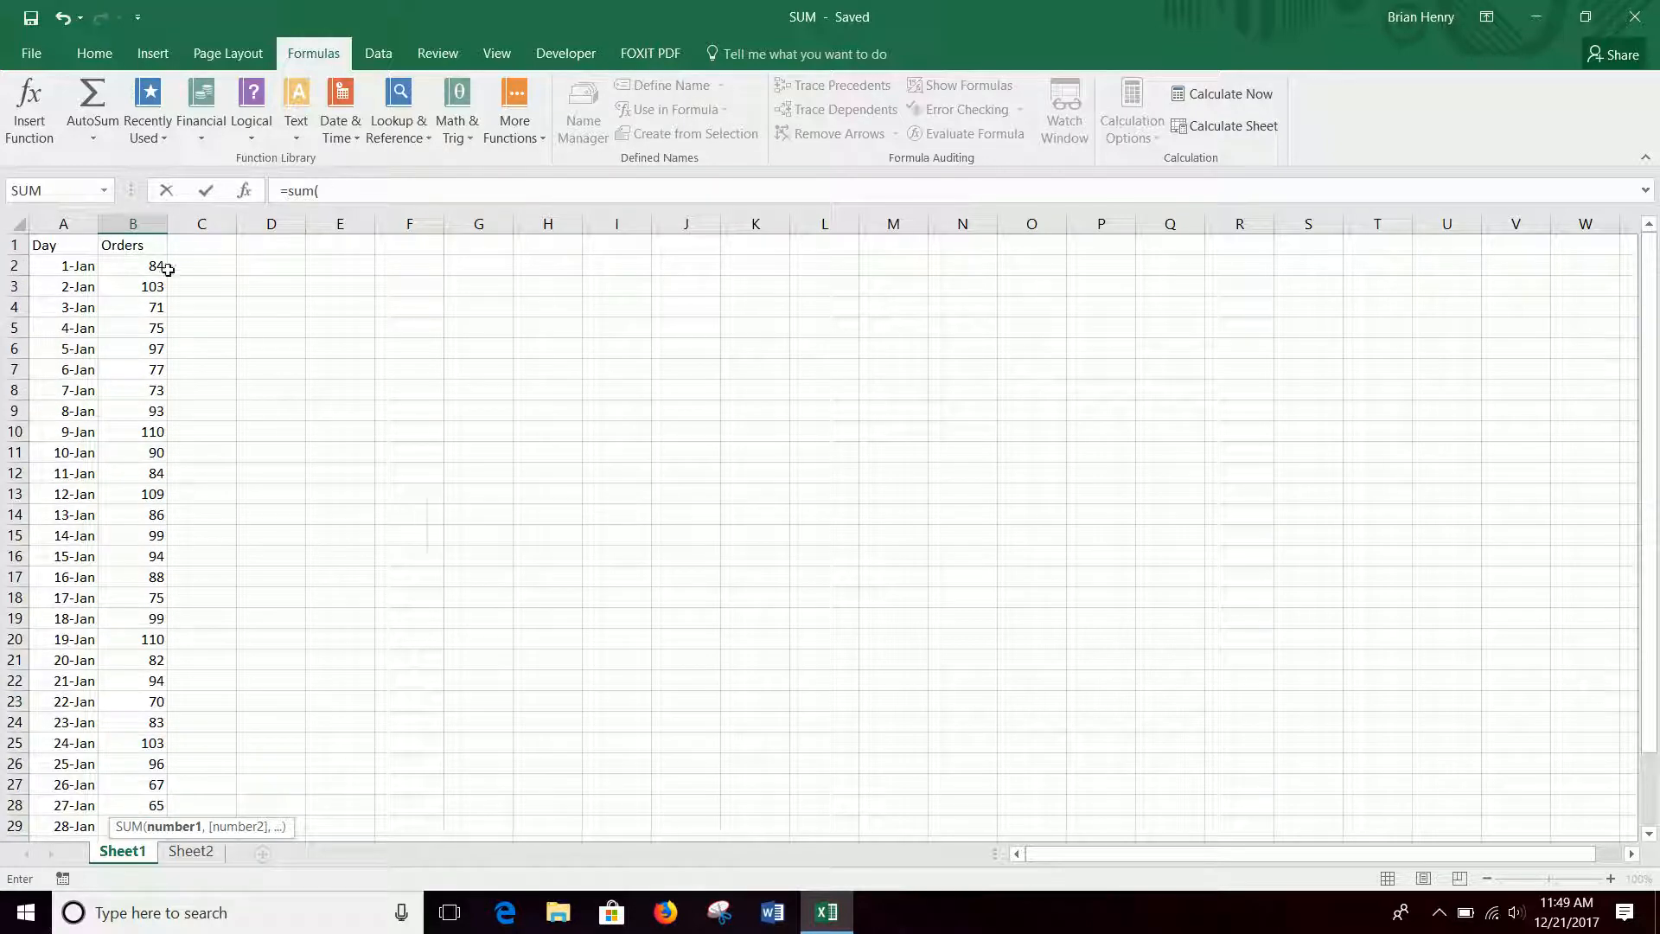
{"action": "scroll", "coordinate": [319, 460], "scroll_direction": "down", "scroll_amount": 8}
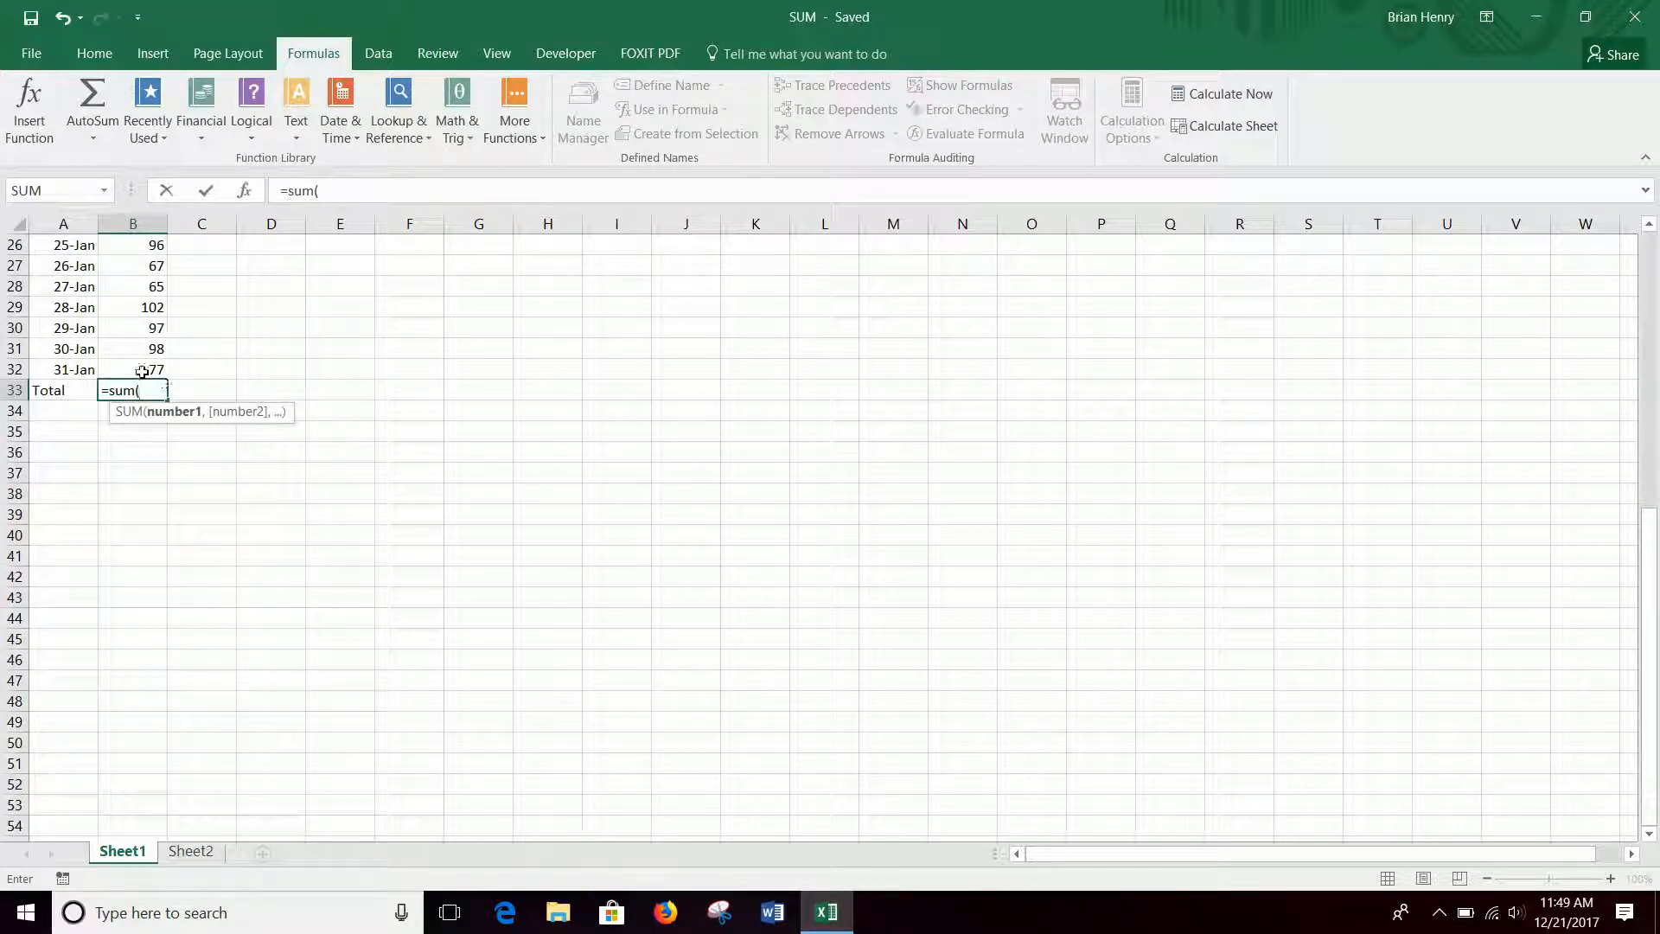
{"action": "scroll", "coordinate": [417, 526], "scroll_direction": "up", "scroll_amount": 2}
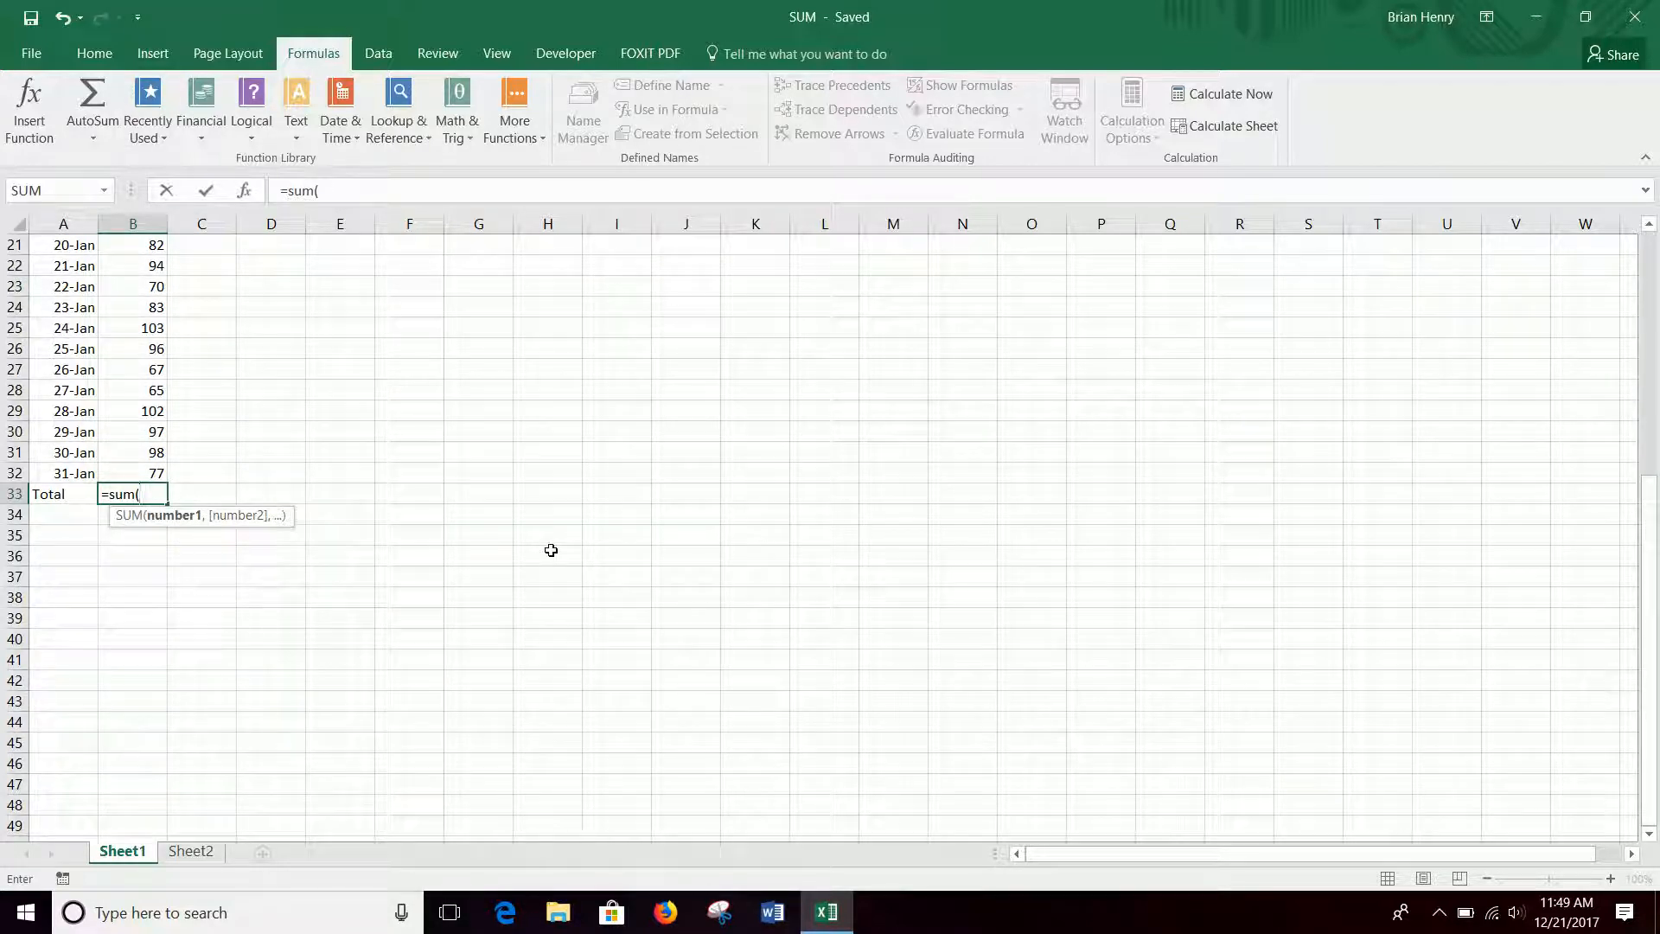
{"action": "type", "text": "B"}
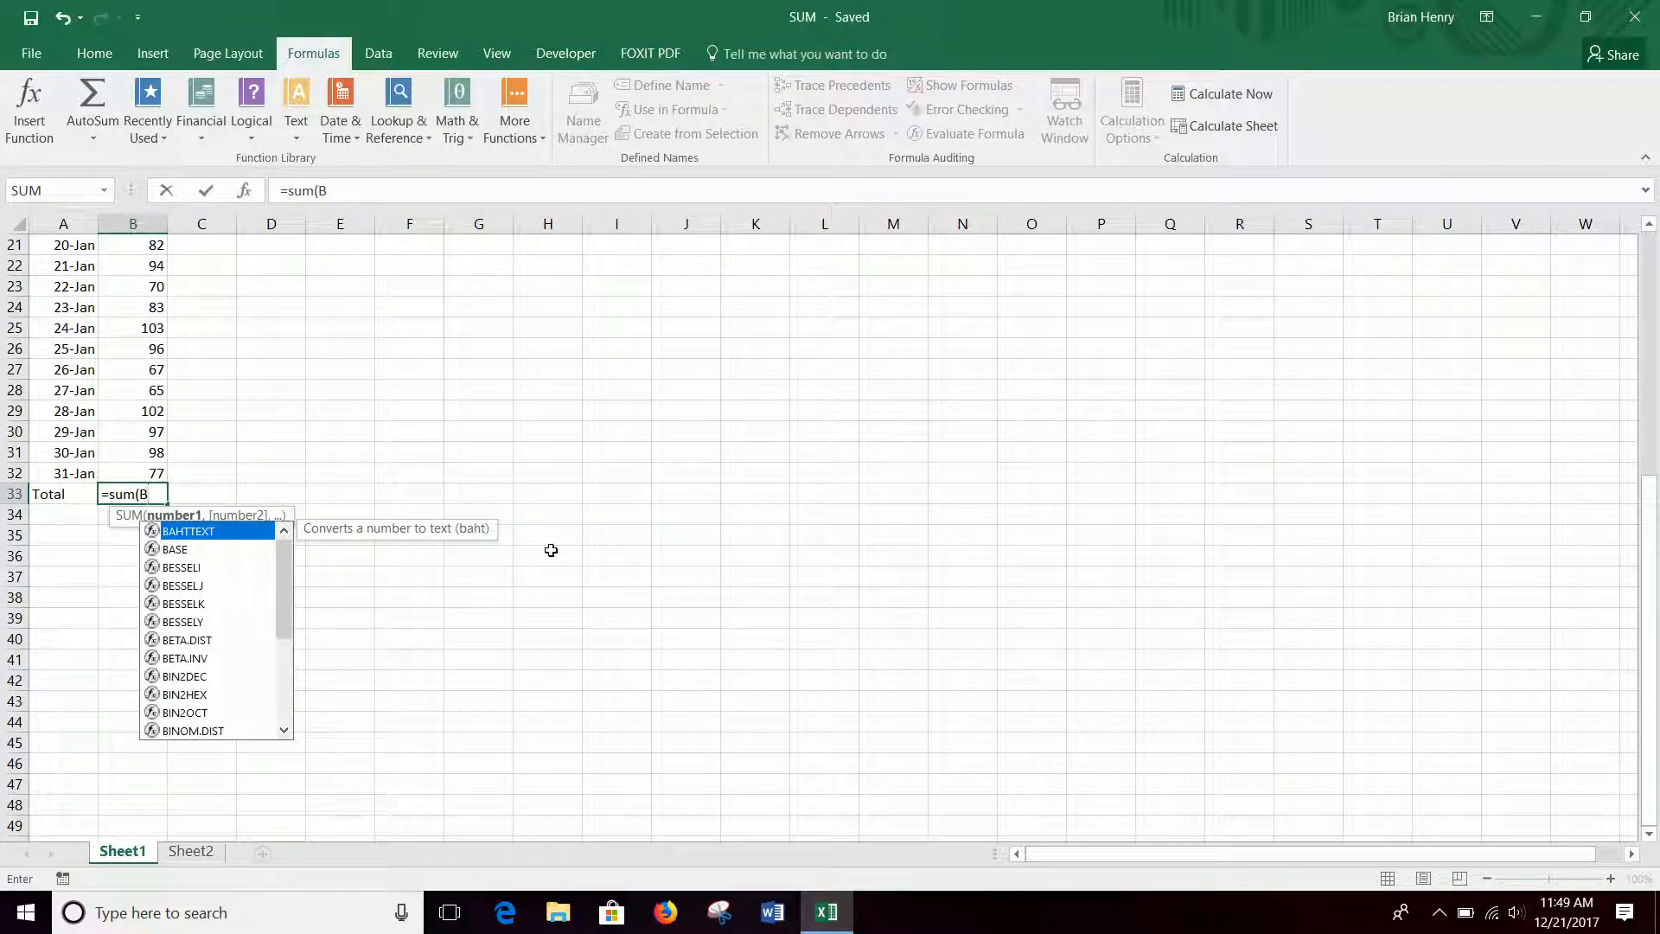
{"action": "type", "text": "2:"}
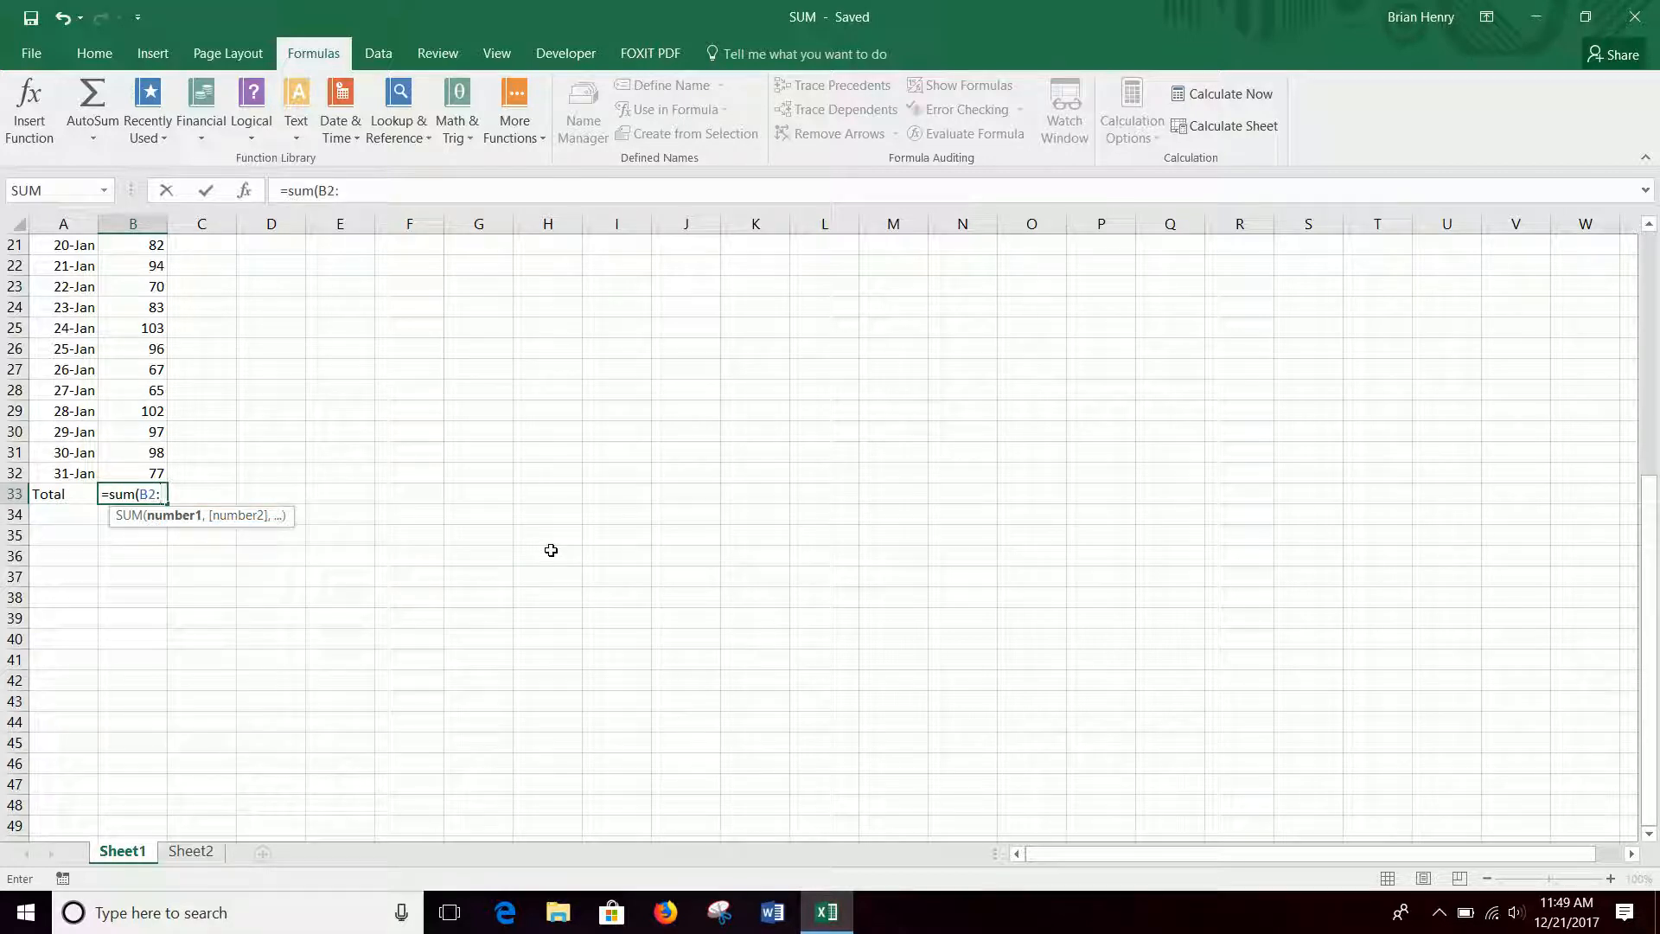
{"action": "type", "text": "B32"}
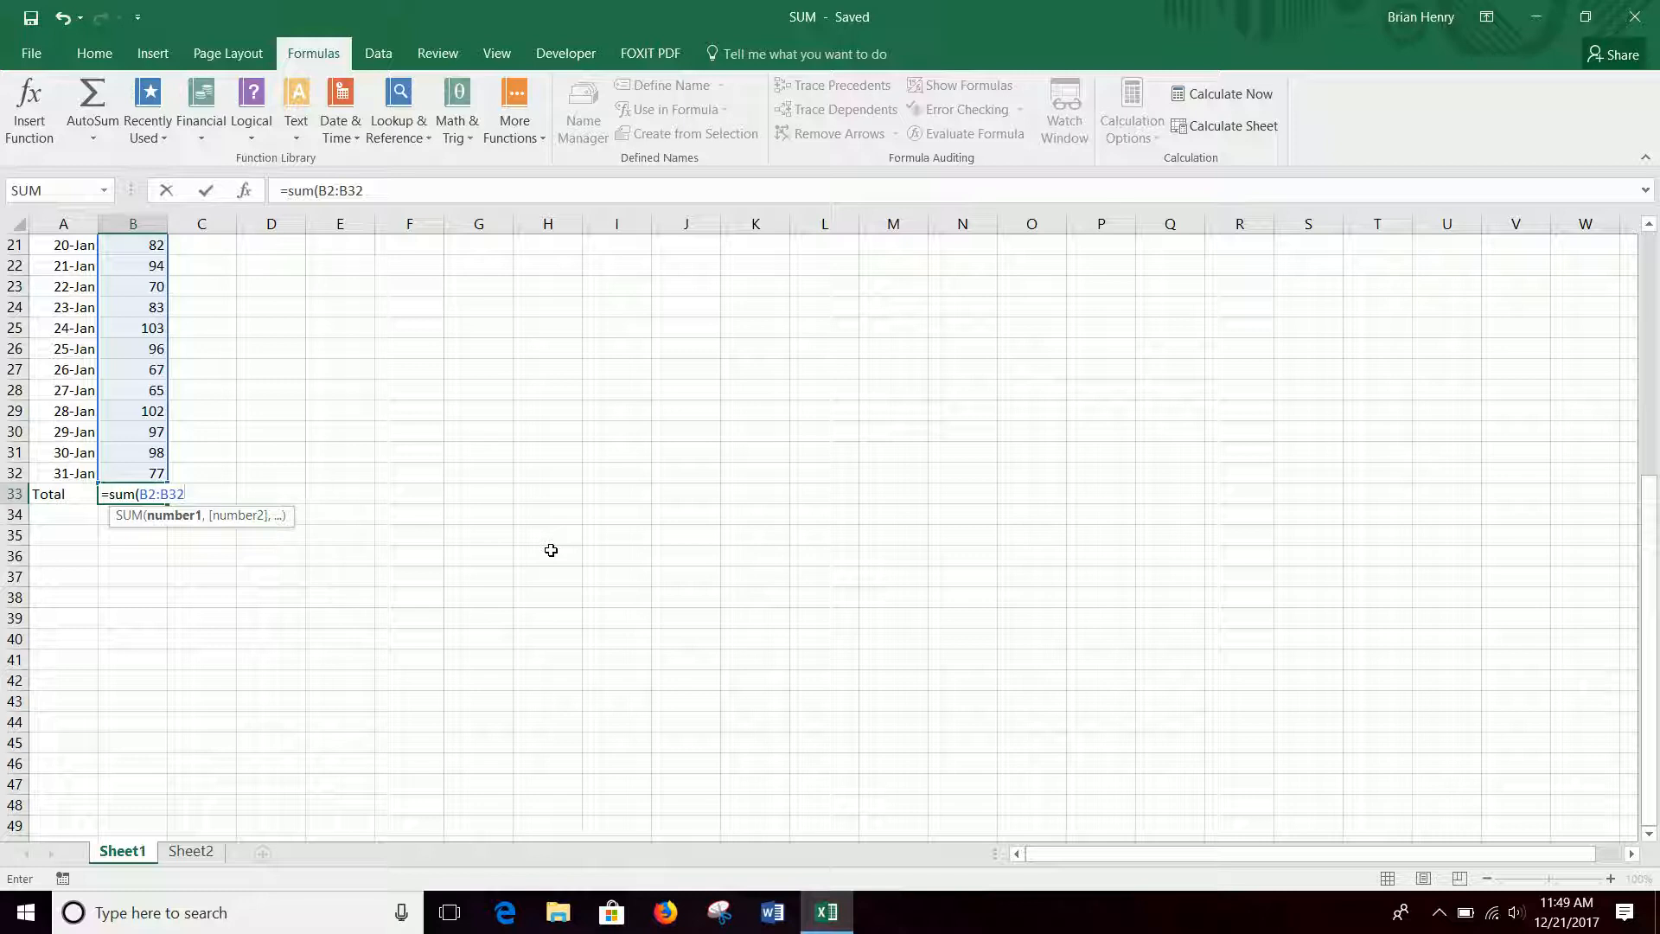
{"action": "key", "text": "Return"}
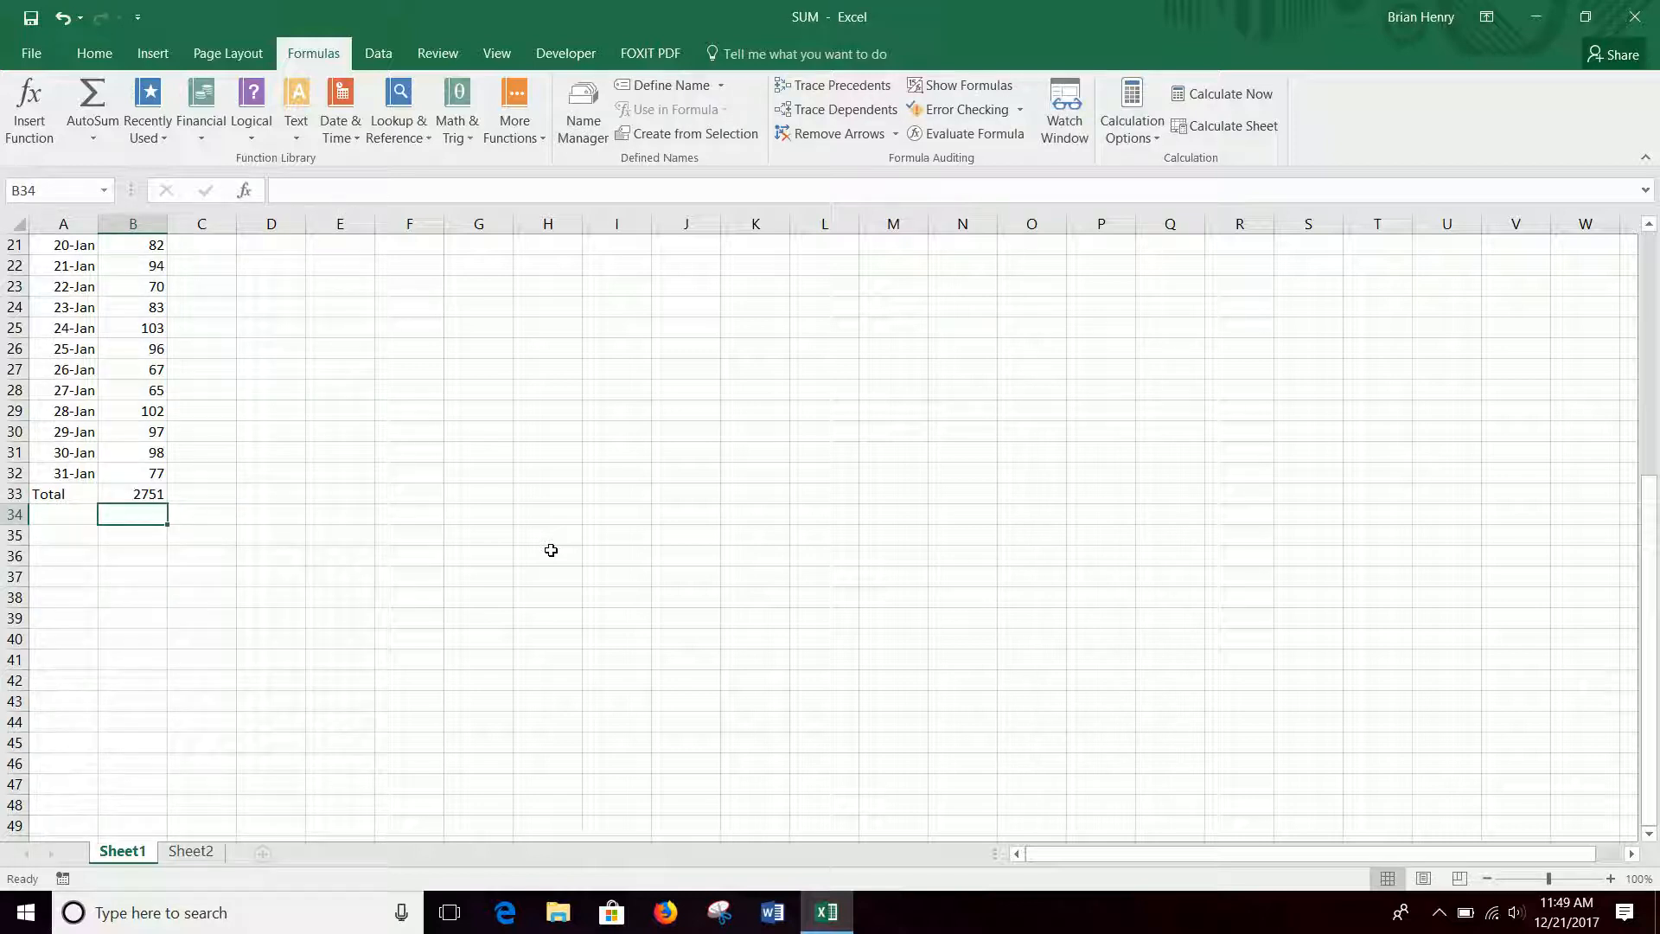
Re-enter the orders total in B33 using lowercase cell references, as =sum(b2:b32
{"action": "key", "text": "Up"}
{"action": "type", "text": "=sum("}
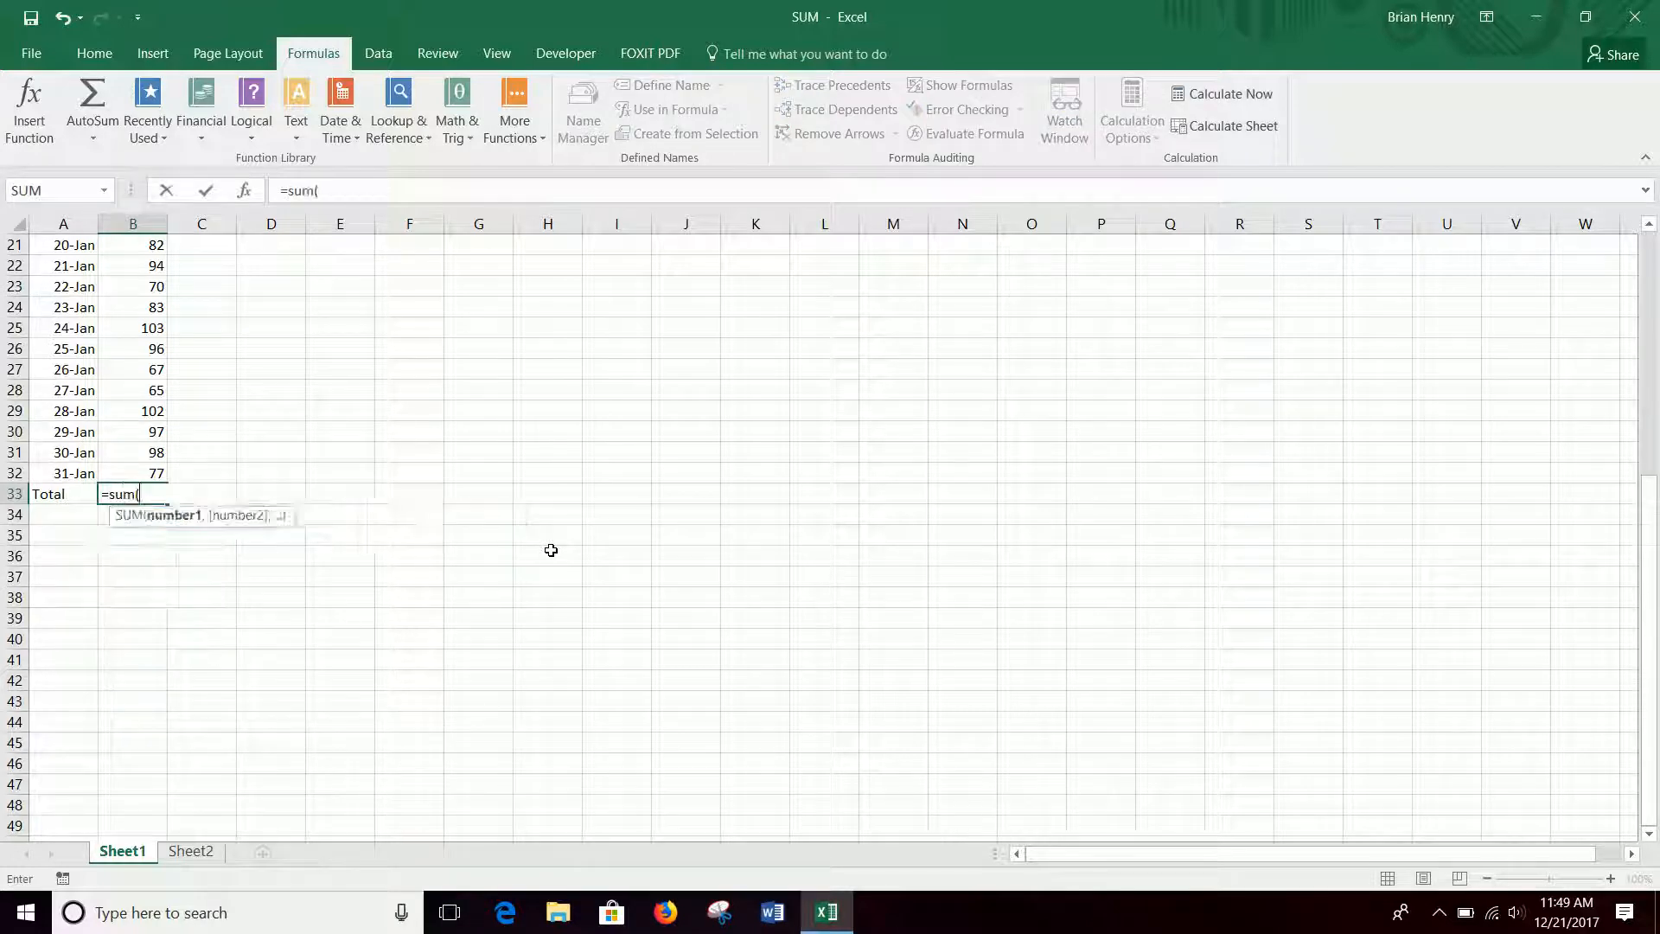
{"action": "type", "text": "b2:b32"}
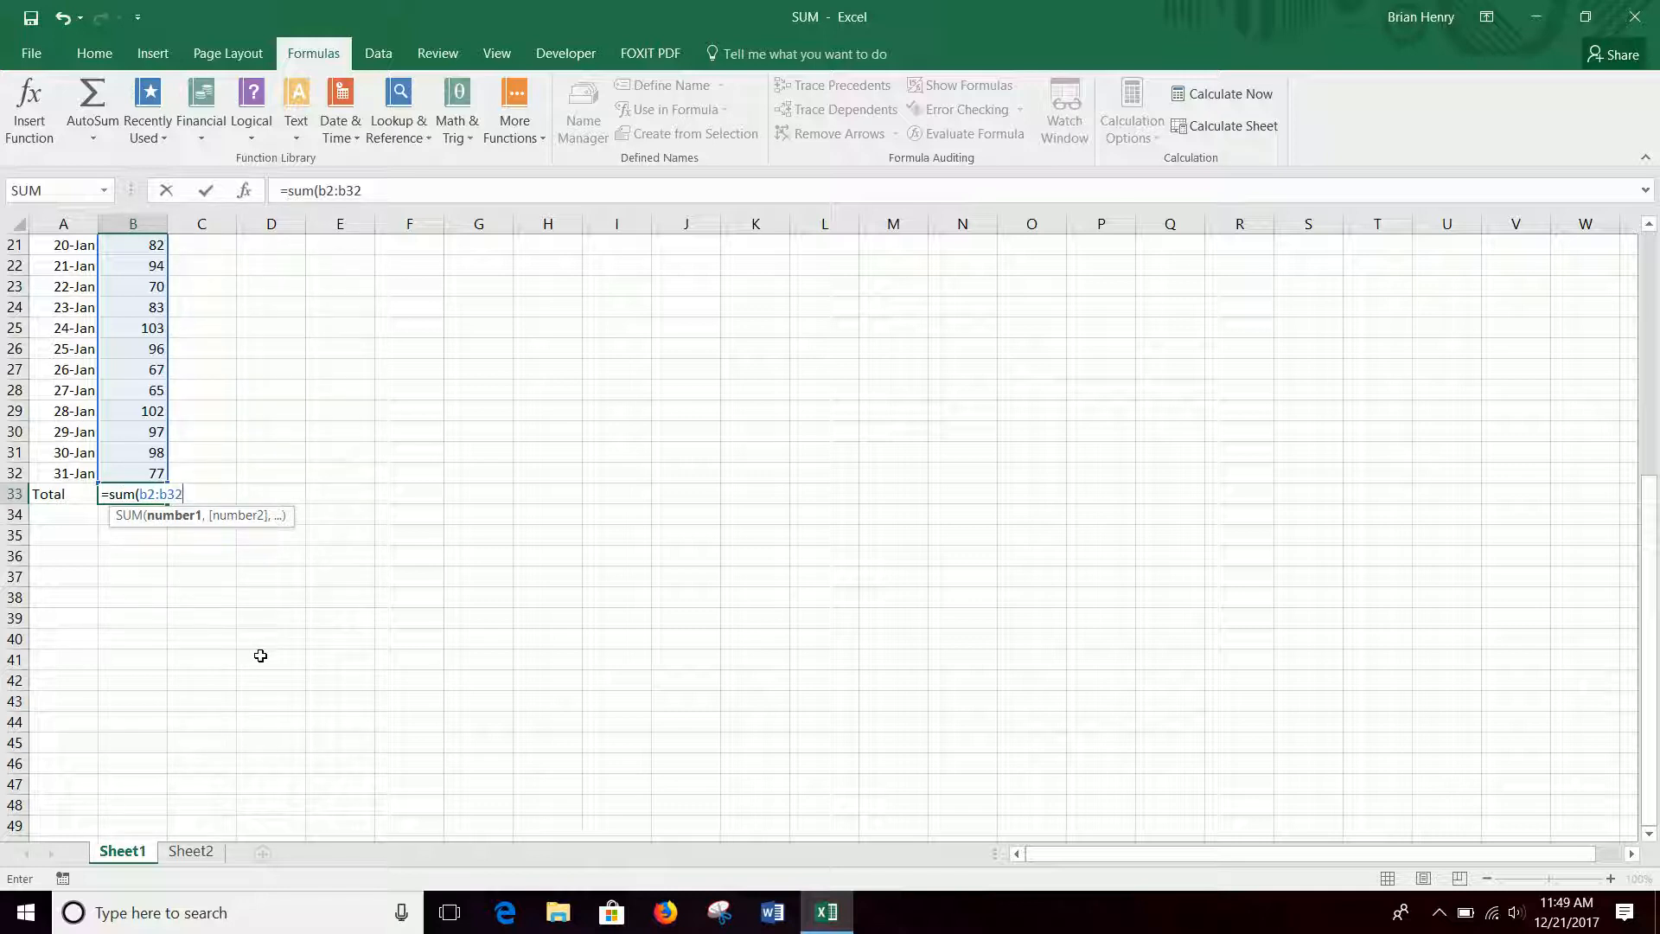
{"action": "key", "text": "Return"}
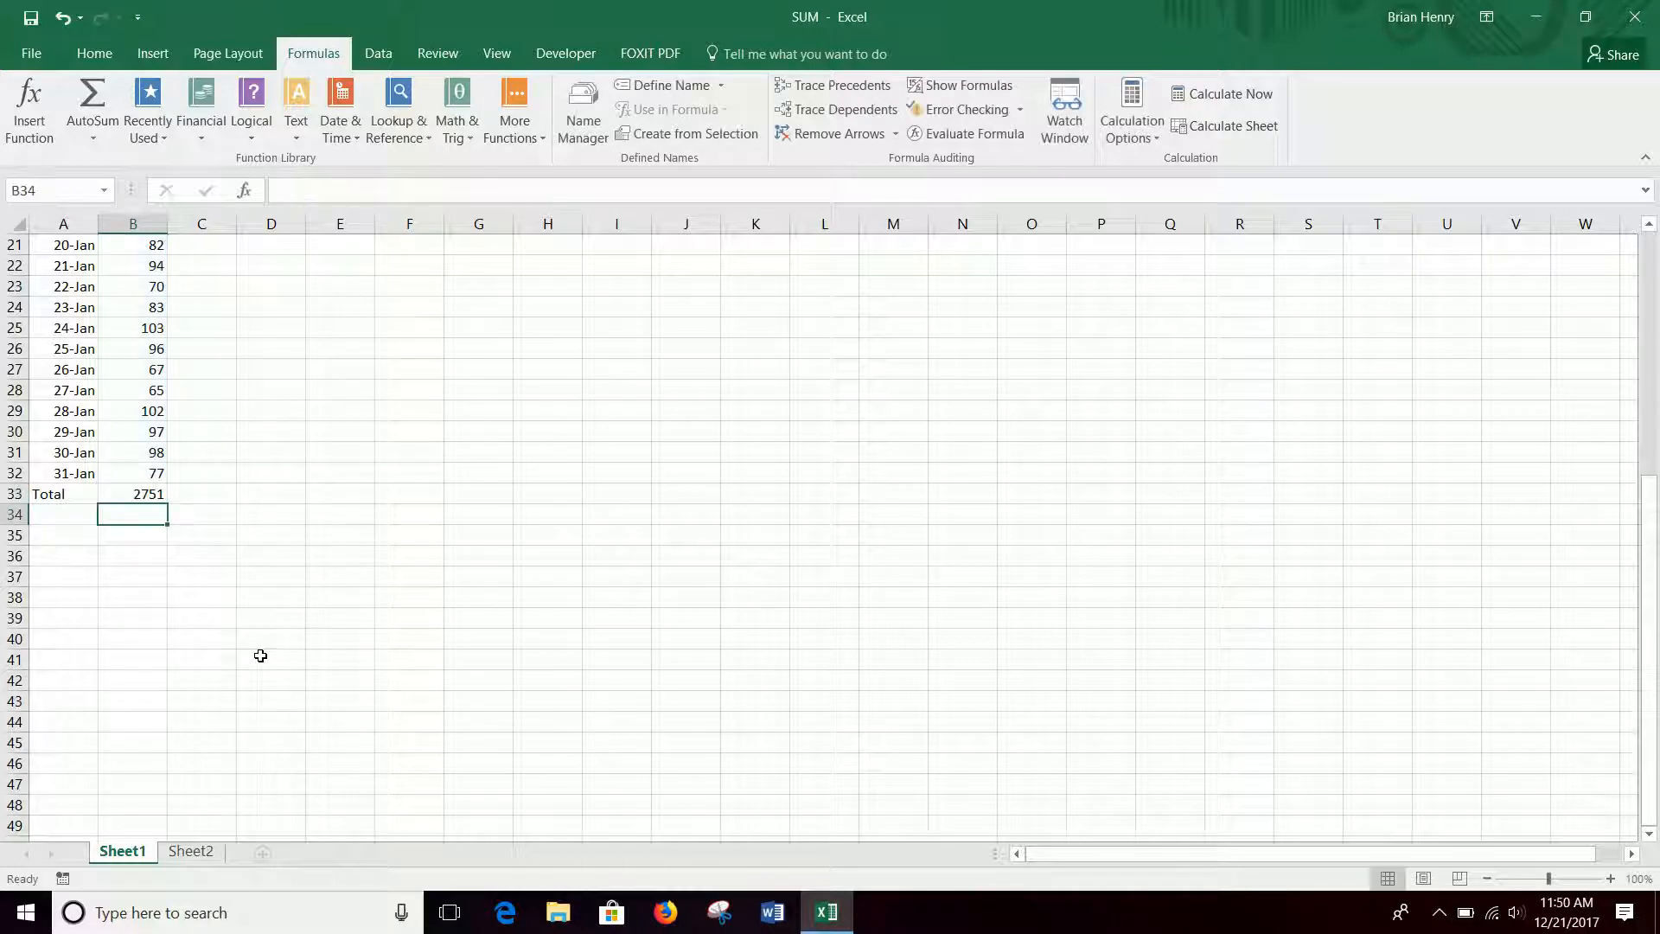
On Sheet2, total all weekly sales of the six sales reps in H184 with a SUM formula over B2:G183
{"action": "left_click", "coordinate": [187, 853]}
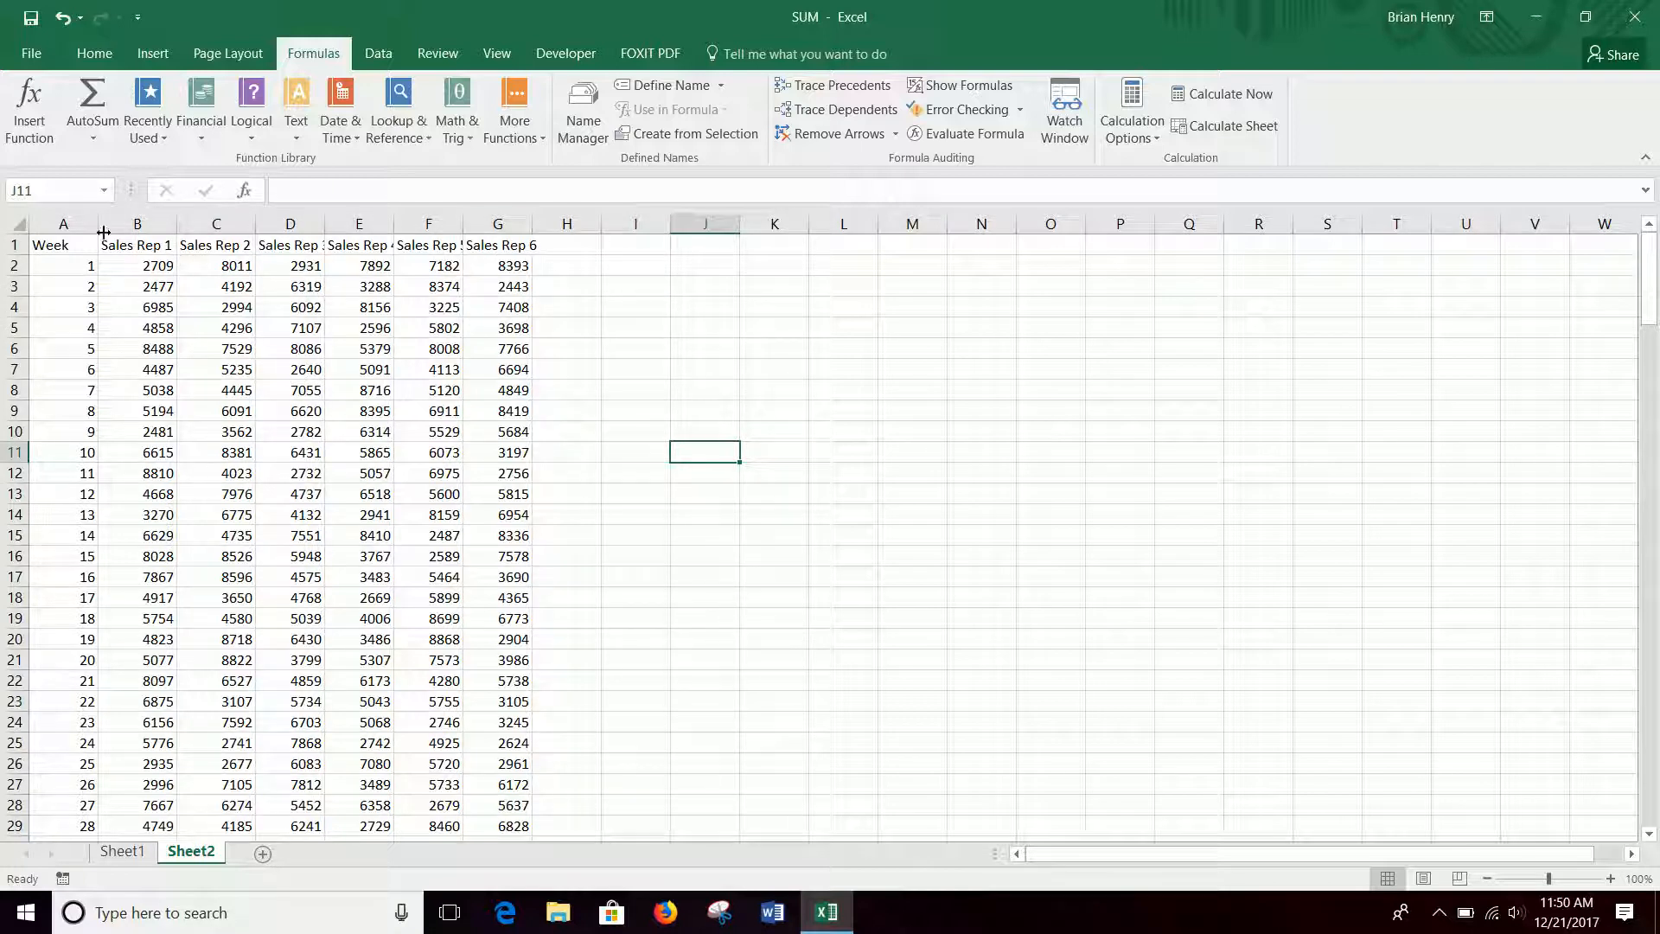
{"action": "scroll", "coordinate": [223, 323], "scroll_direction": "down", "scroll_amount": 1}
{"action": "scroll", "coordinate": [223, 322], "scroll_direction": "down", "scroll_amount": 20}
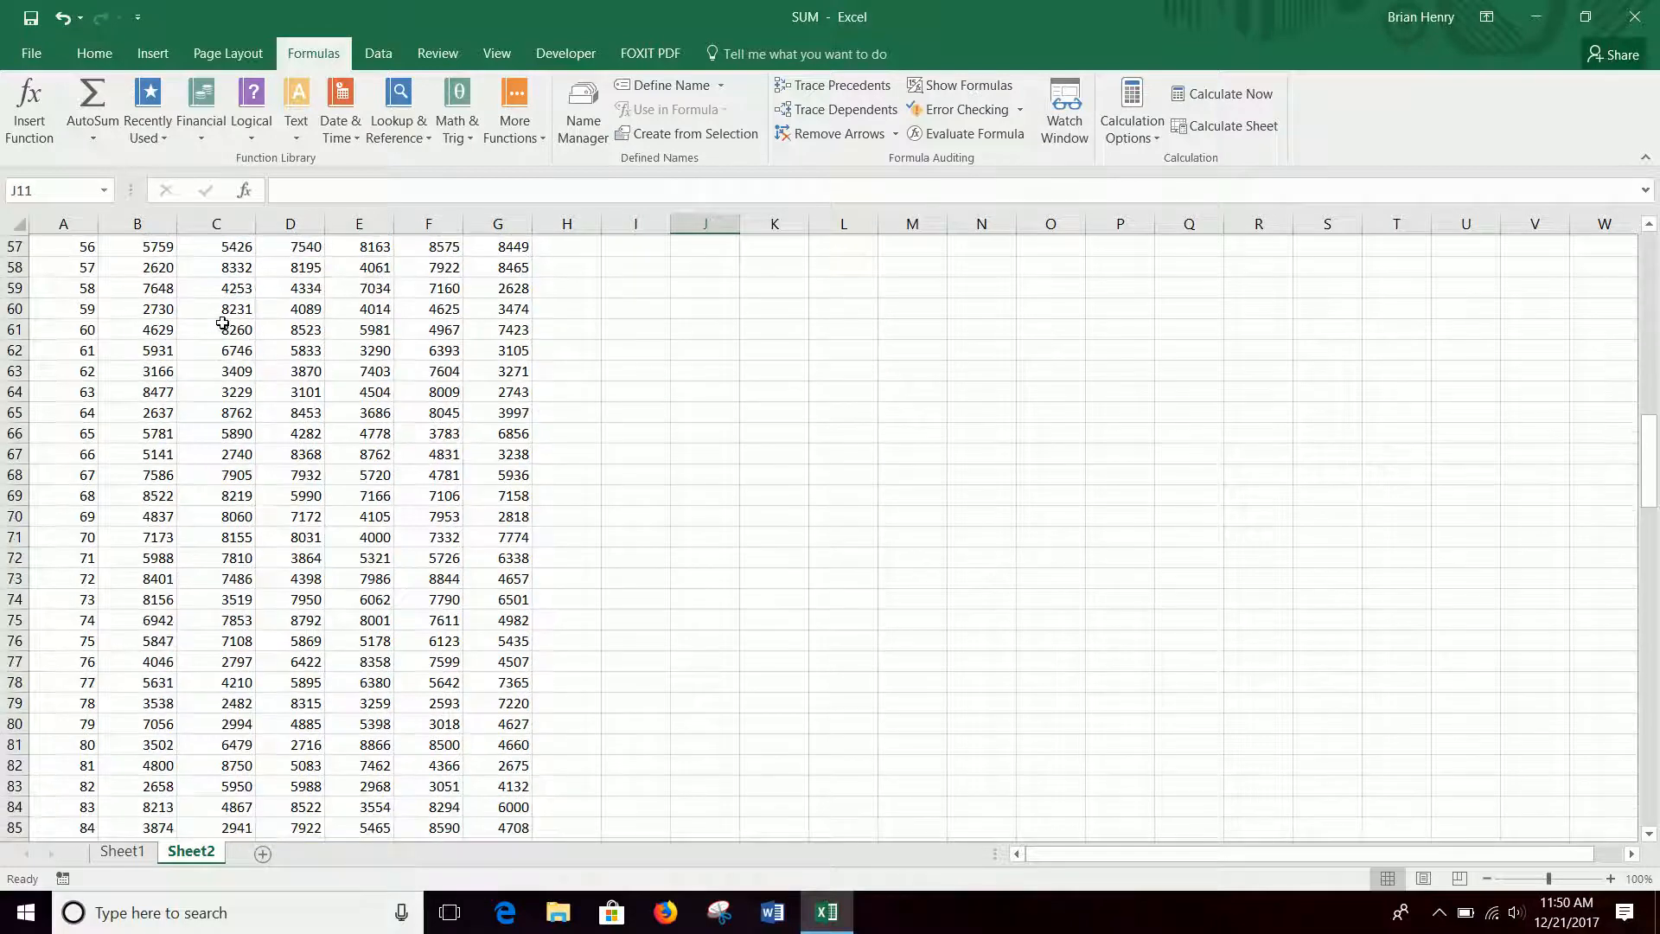
{"action": "scroll", "coordinate": [530, 510], "scroll_direction": "down", "scroll_amount": 4}
{"action": "scroll", "coordinate": [534, 514], "scroll_direction": "up", "scroll_amount": 6}
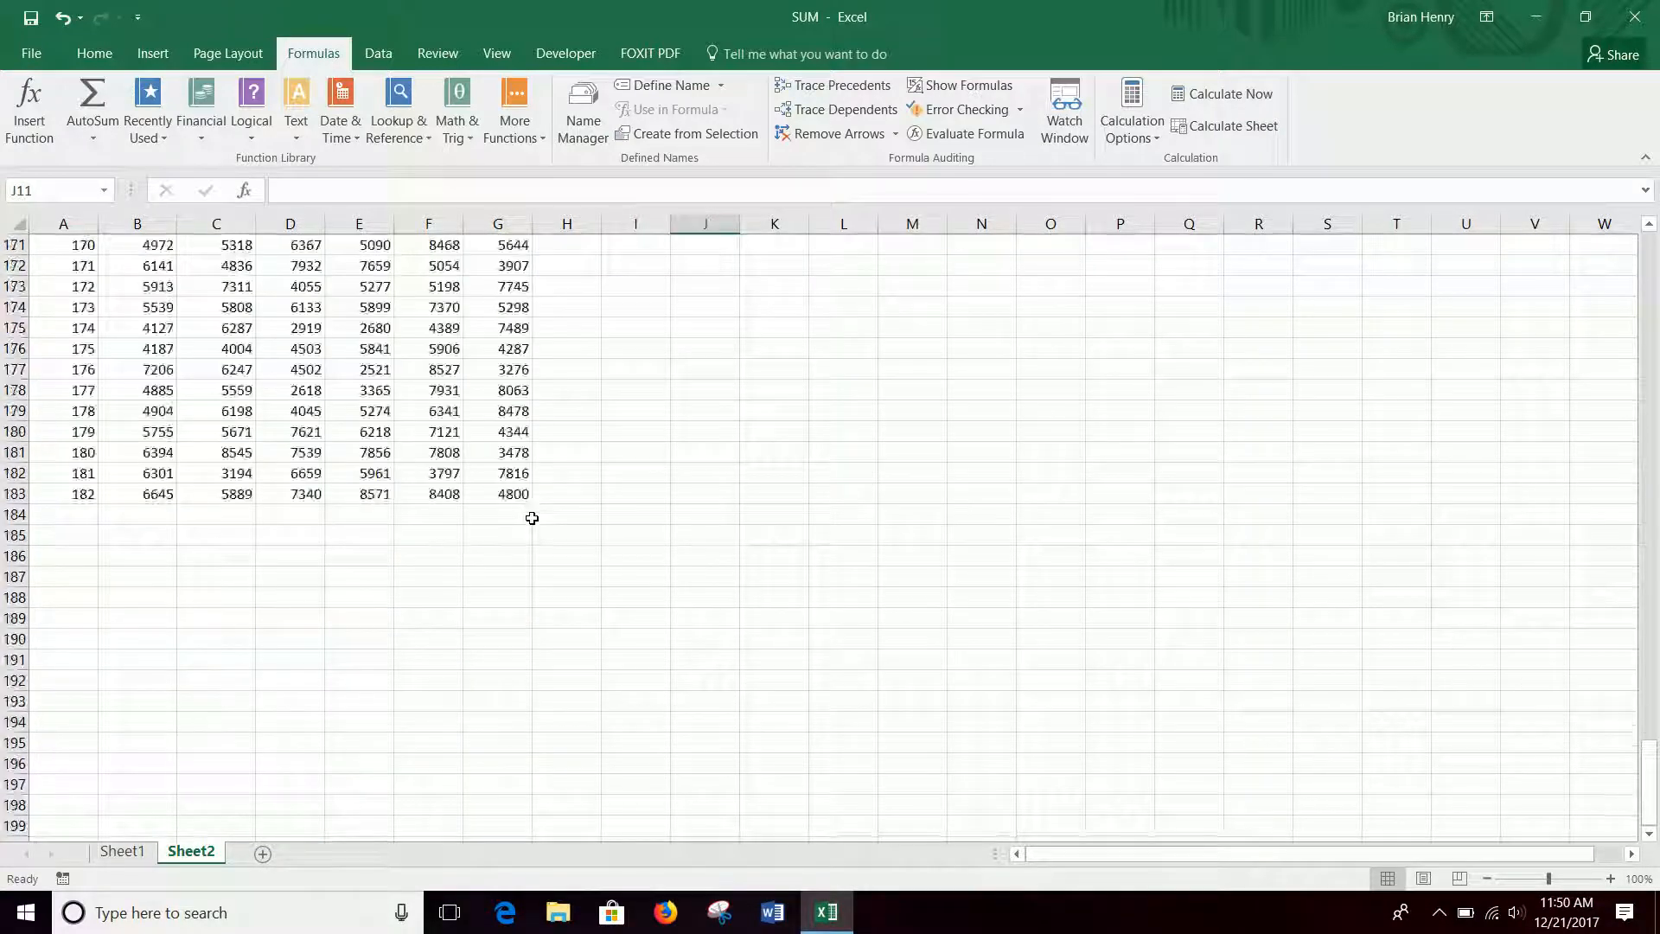
{"action": "left_click", "coordinate": [570, 513]}
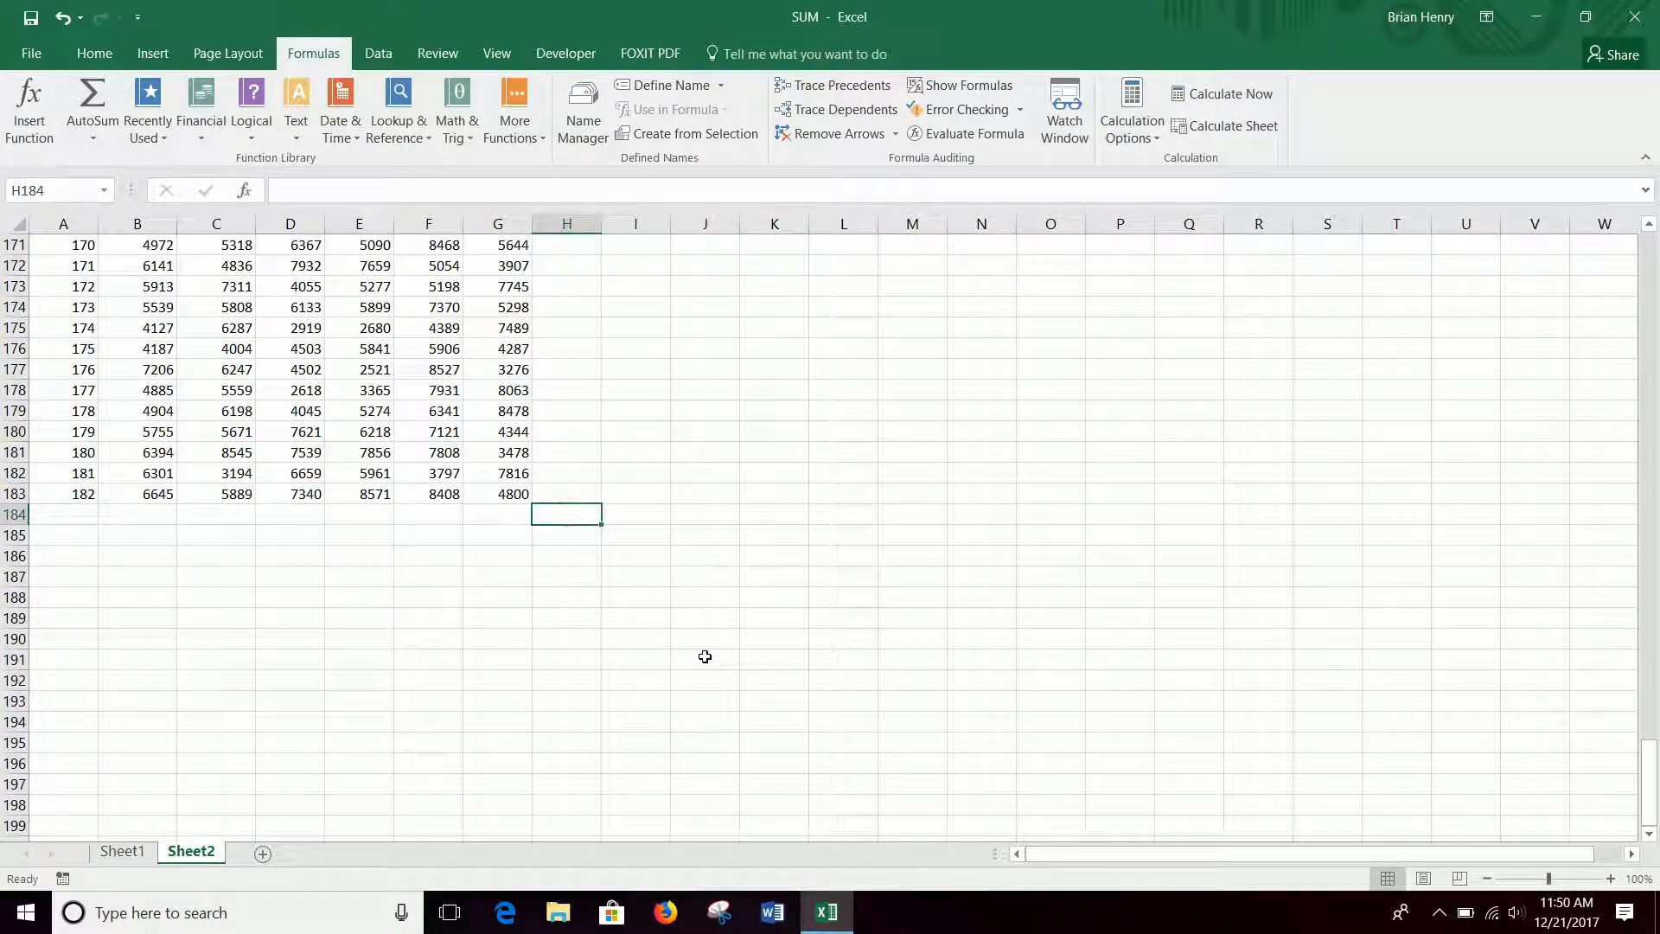
{"action": "type", "text": "=sum("}
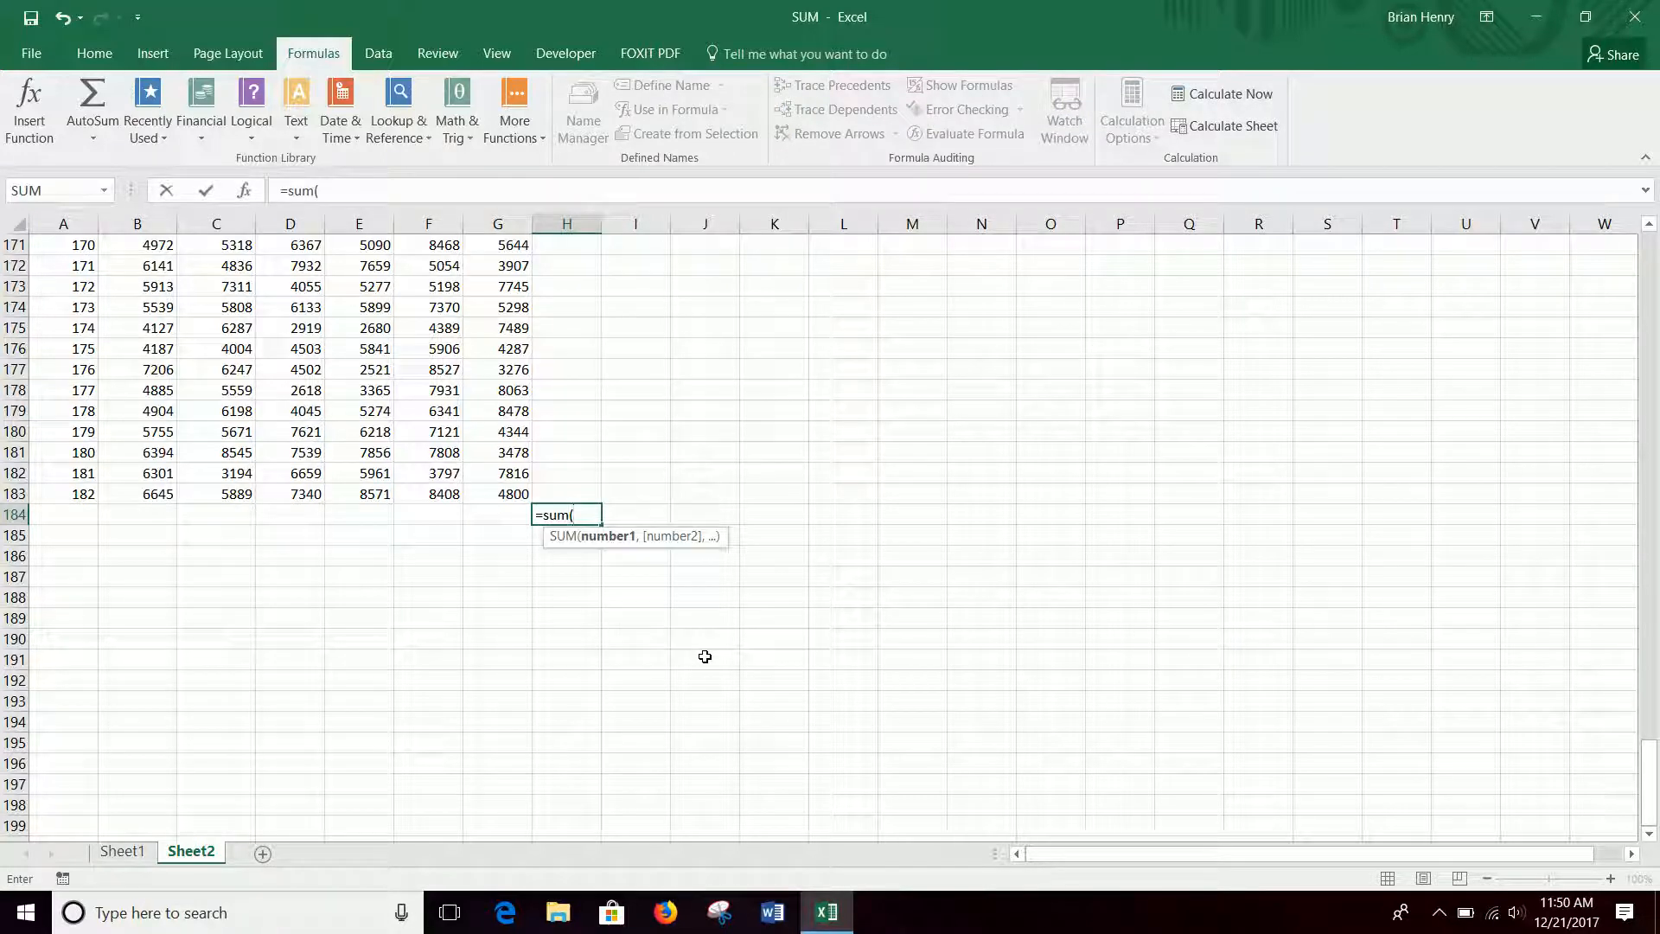
{"action": "type", "text": "b2:g183"}
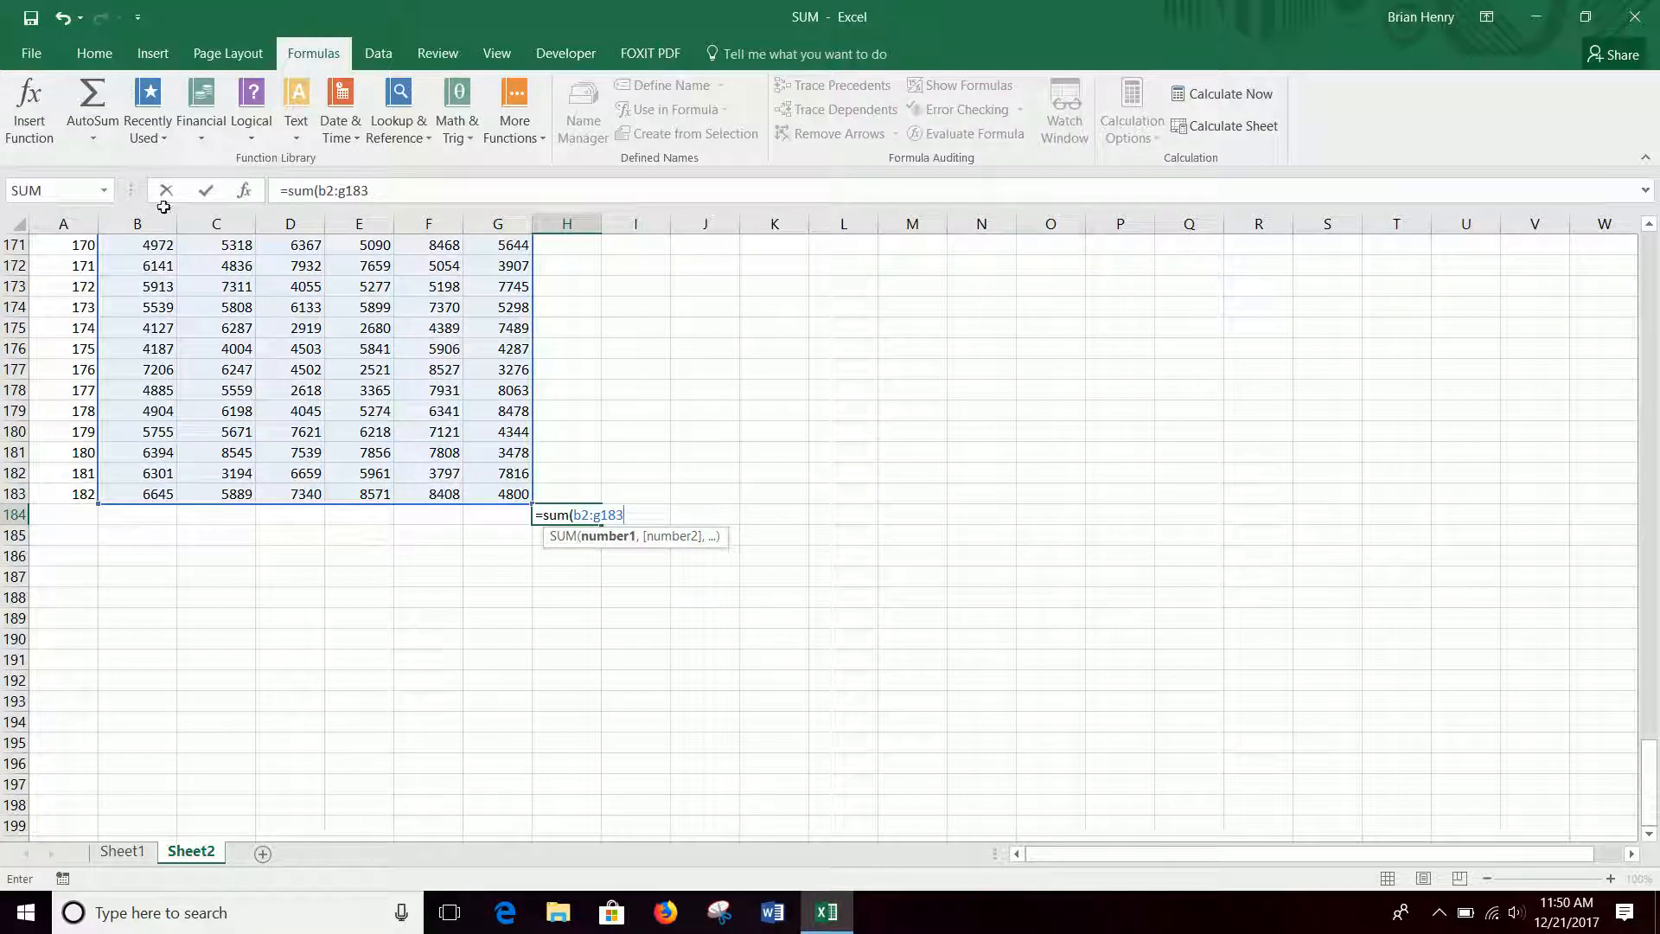
{"action": "scroll", "coordinate": [158, 326], "scroll_direction": "up", "scroll_amount": 20}
{"action": "scroll", "coordinate": [159, 326], "scroll_direction": "up", "scroll_amount": 20}
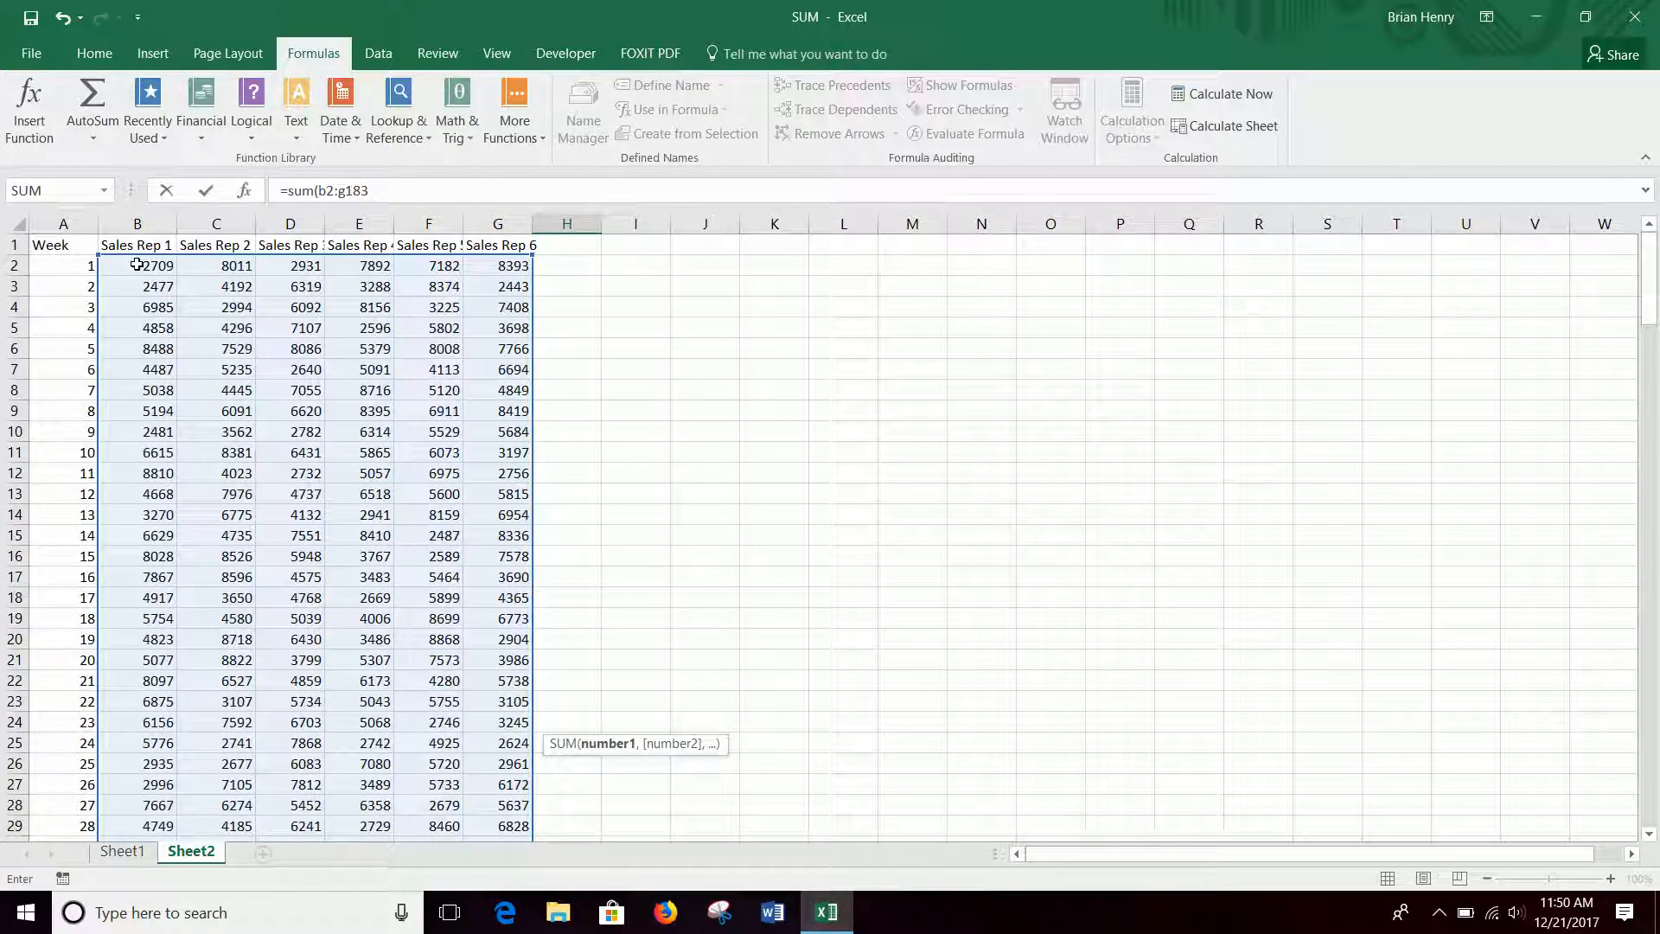
{"action": "scroll", "coordinate": [401, 458], "scroll_direction": "down", "scroll_amount": 20}
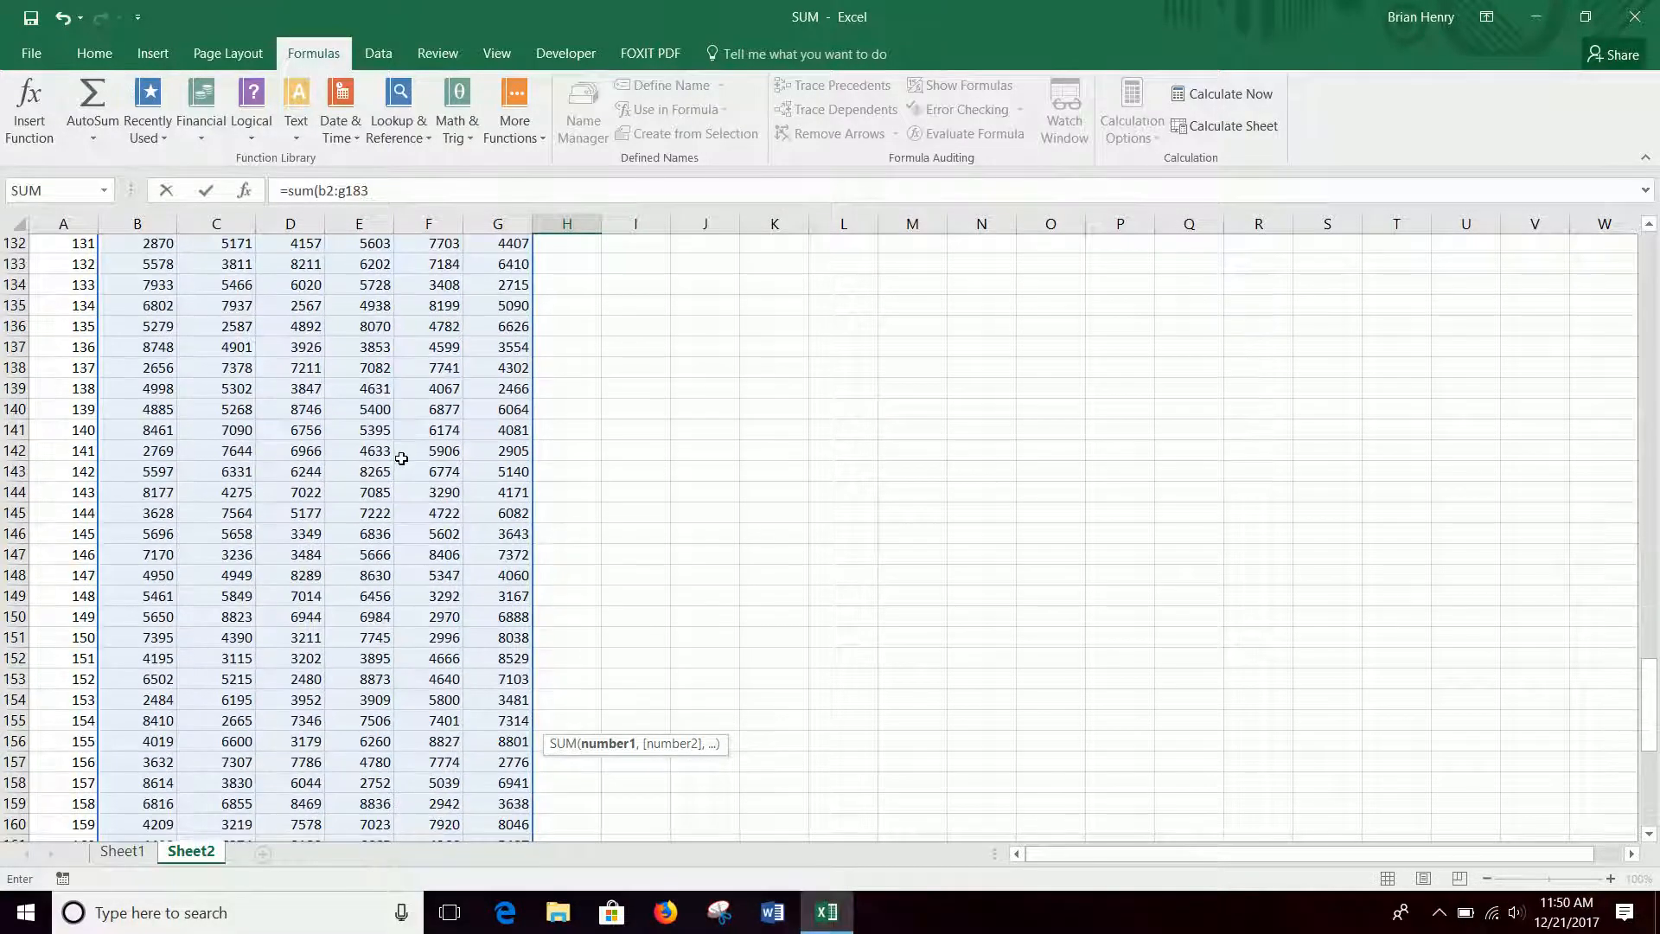
{"action": "scroll", "coordinate": [401, 458], "scroll_direction": "down", "scroll_amount": 11}
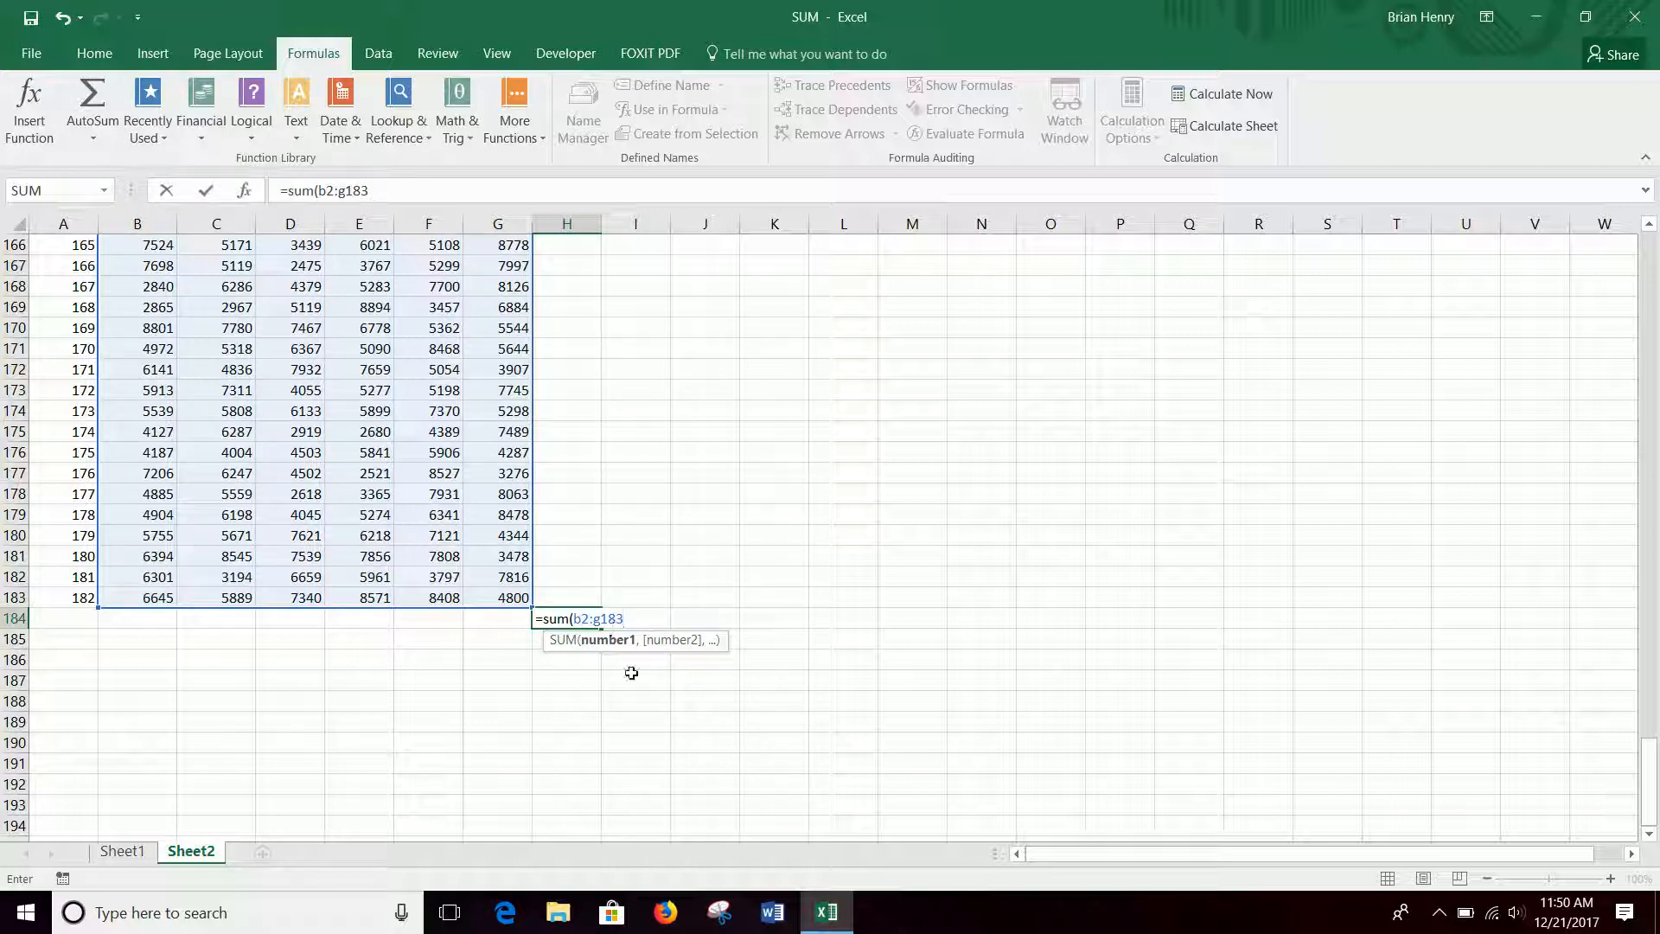
{"action": "key", "text": "Return"}
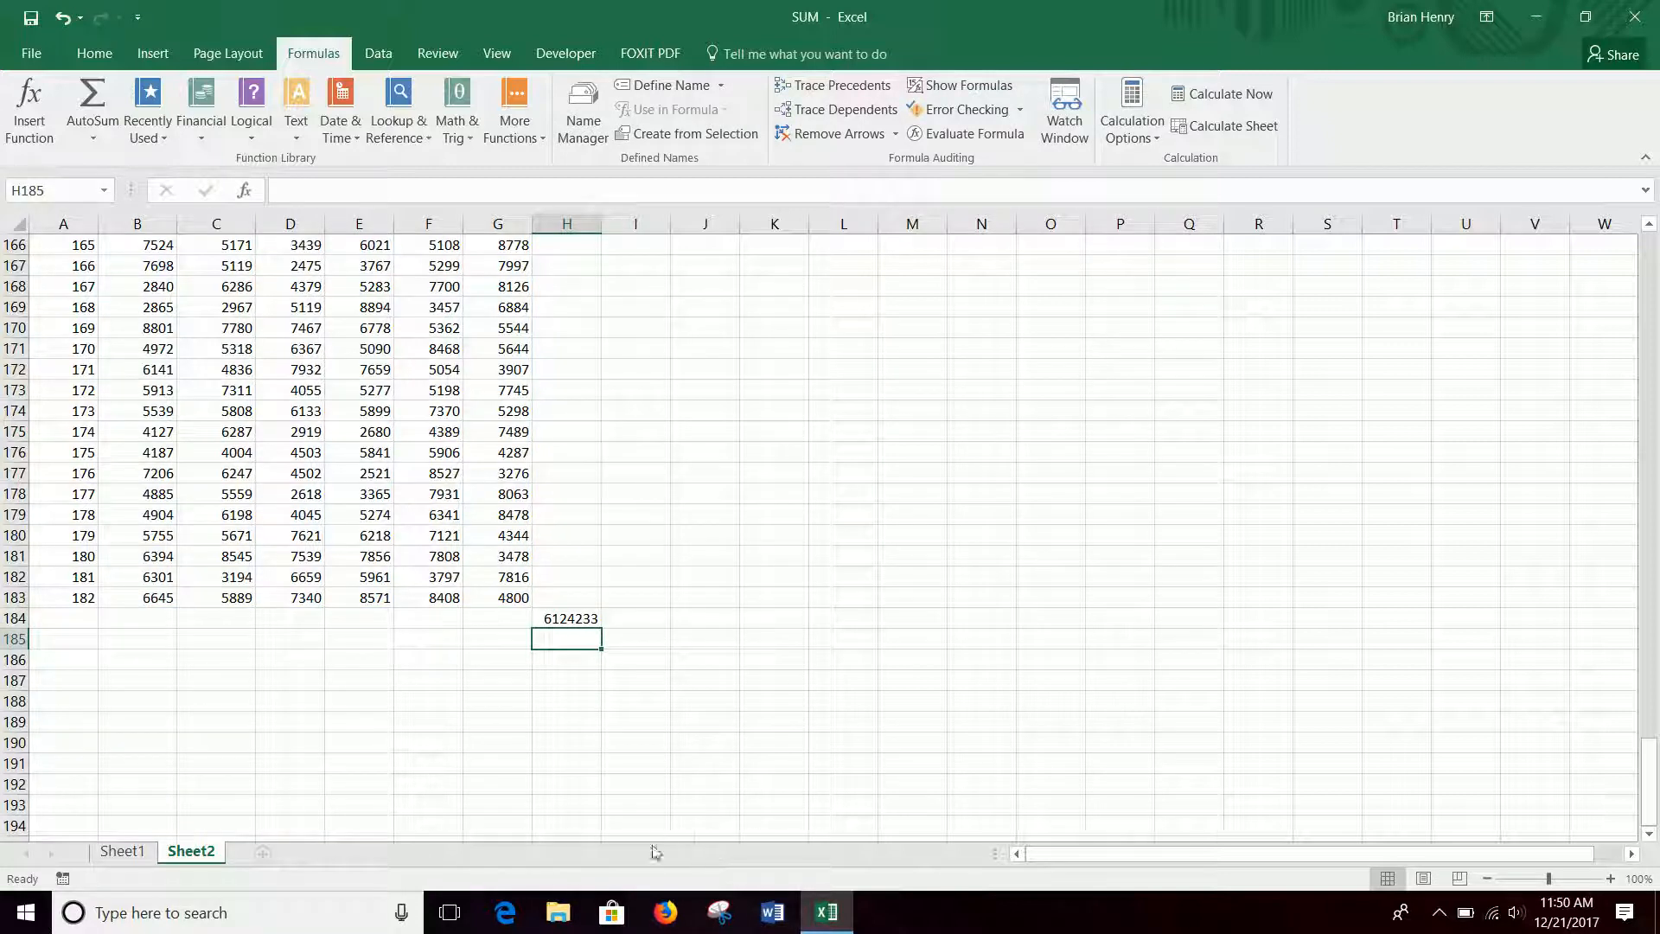
On Sheet1, re-enter the January orders total in B33 as a SUM formula with the range B2:B32 selected on the sheet
{"action": "left_click", "coordinate": [130, 852]}
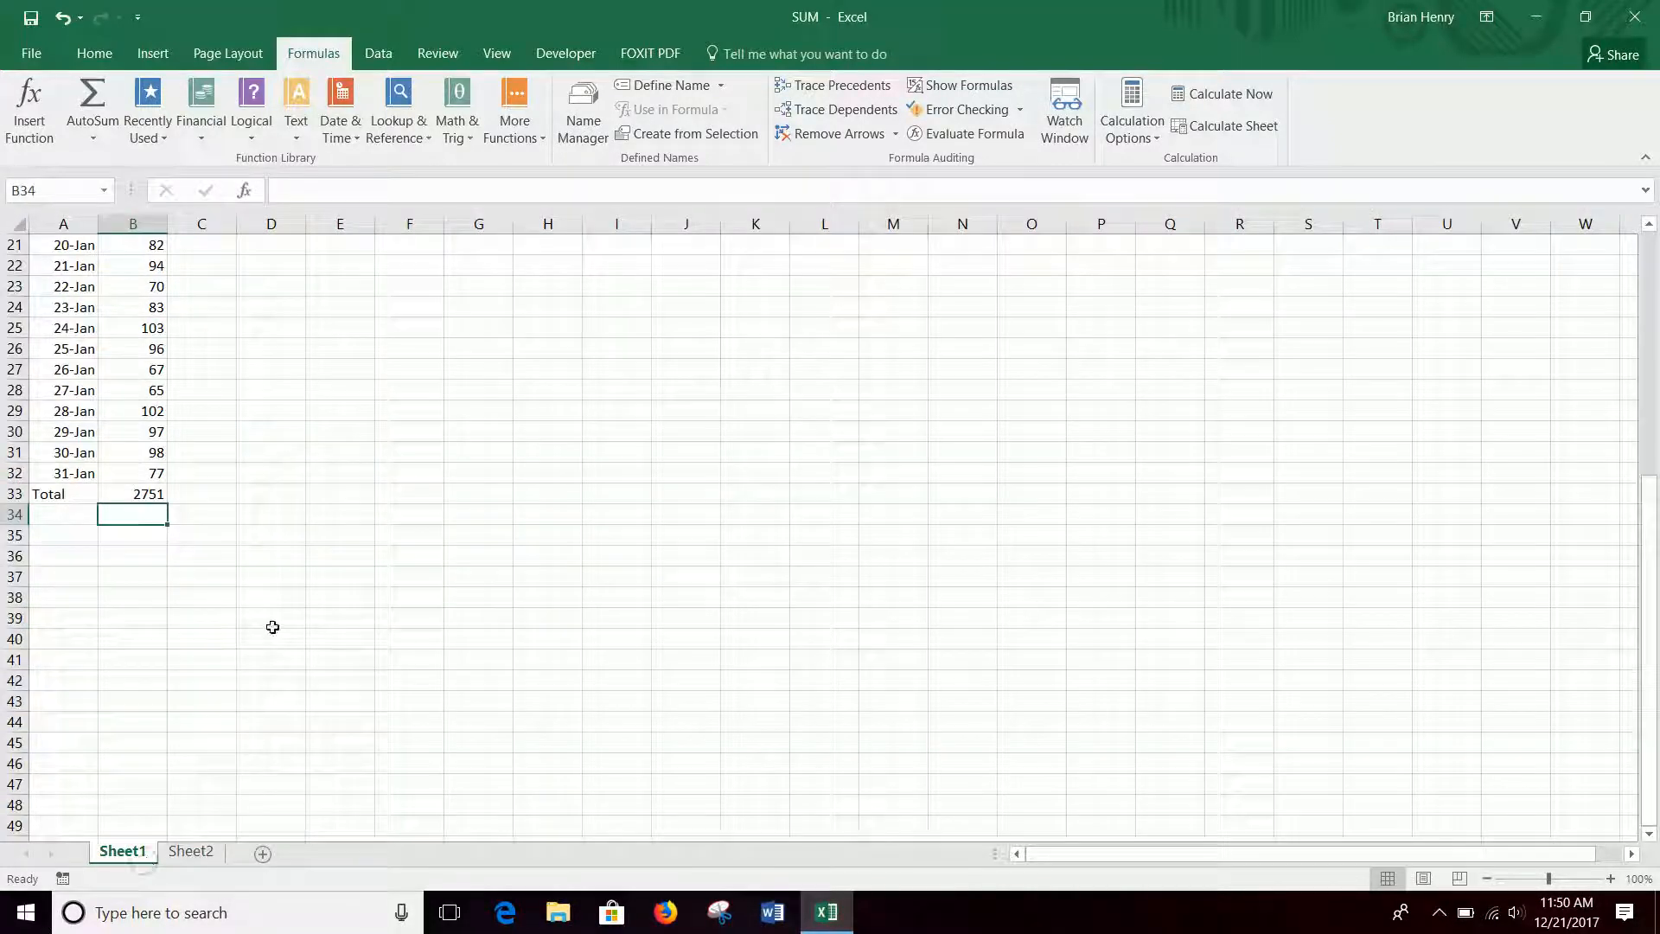
{"action": "scroll", "coordinate": [148, 470], "scroll_direction": "up", "scroll_amount": 7}
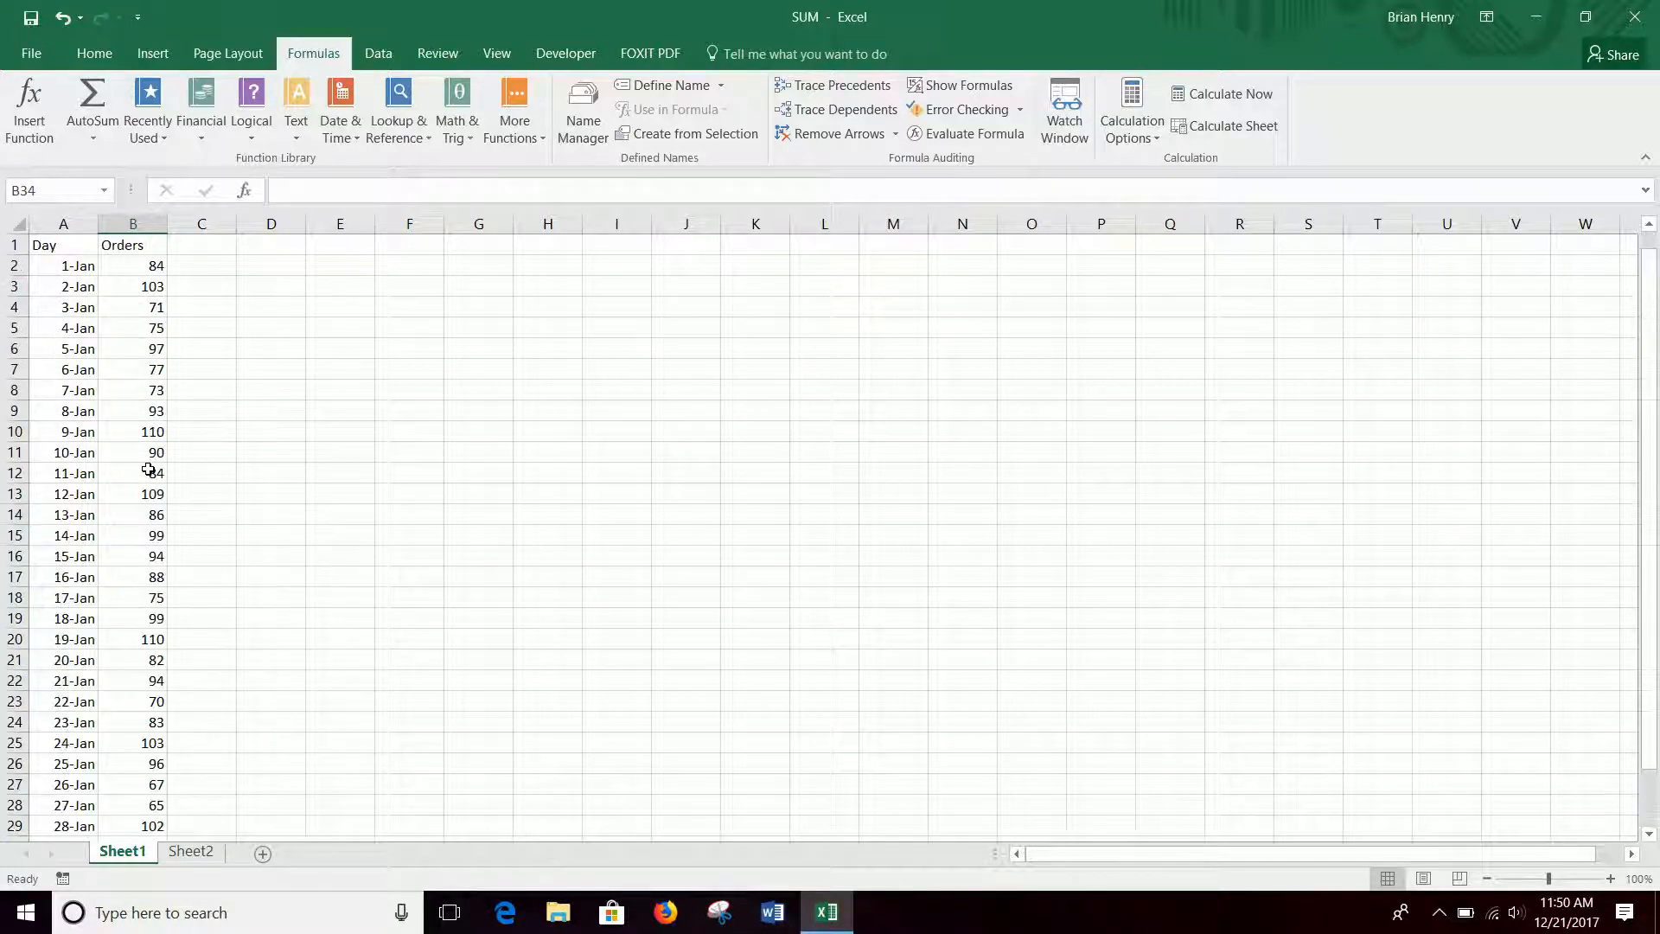
{"action": "scroll", "coordinate": [149, 594], "scroll_direction": "down", "scroll_amount": 10}
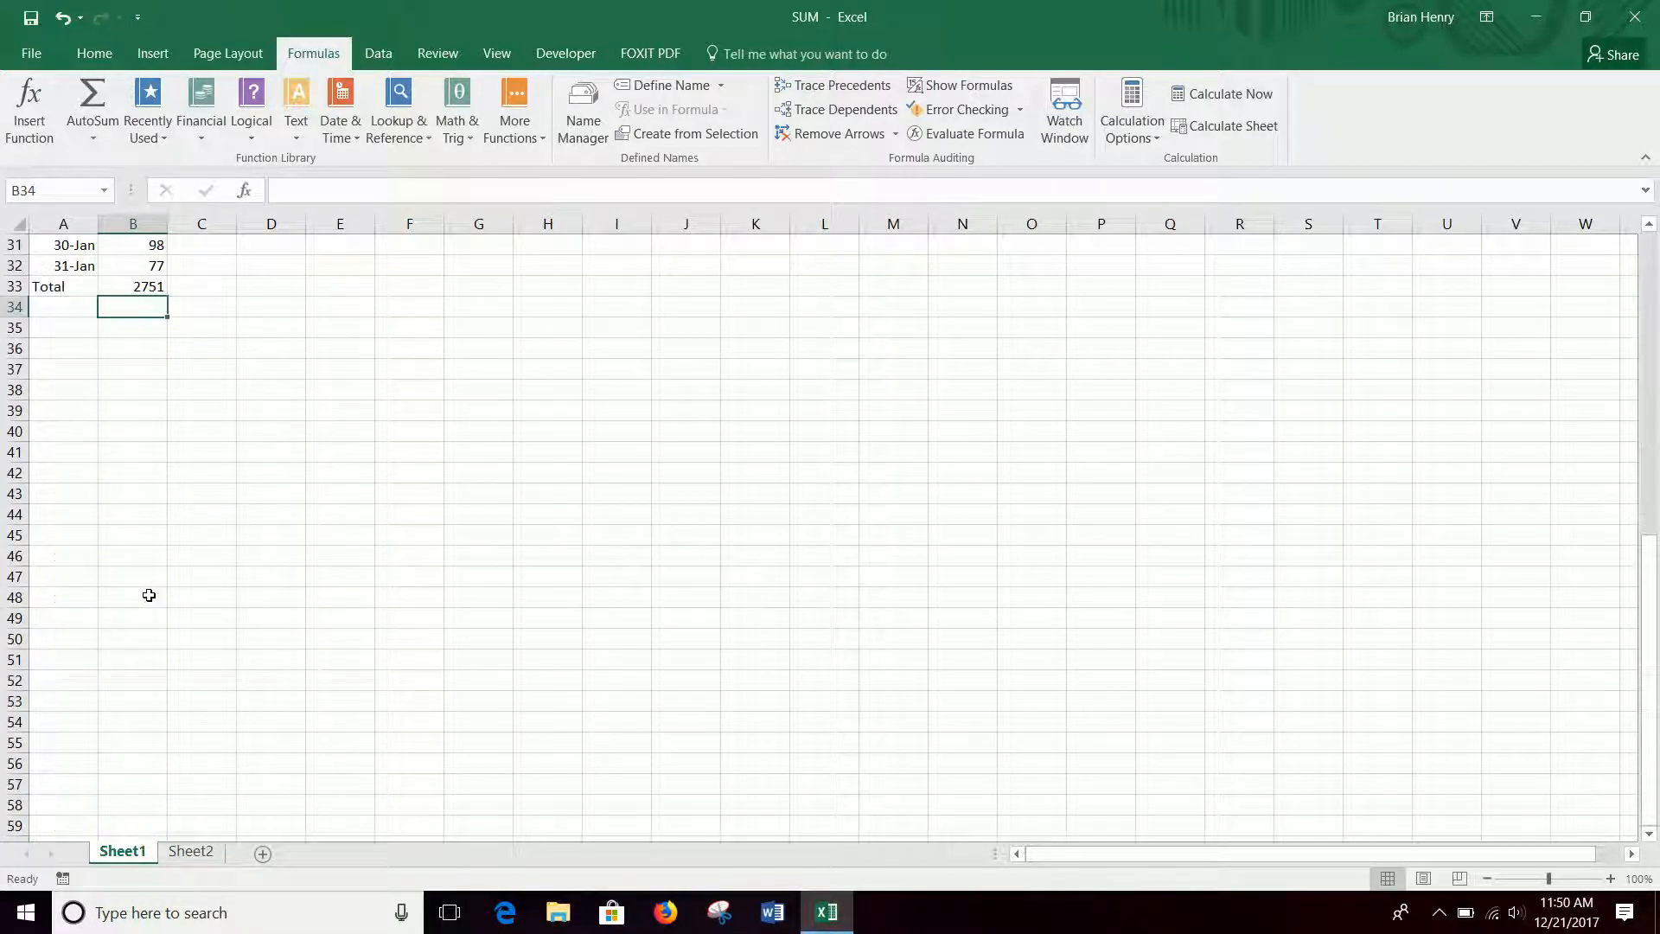
{"action": "scroll", "coordinate": [115, 366], "scroll_direction": "up", "scroll_amount": 3}
{"action": "left_click", "coordinate": [151, 497]}
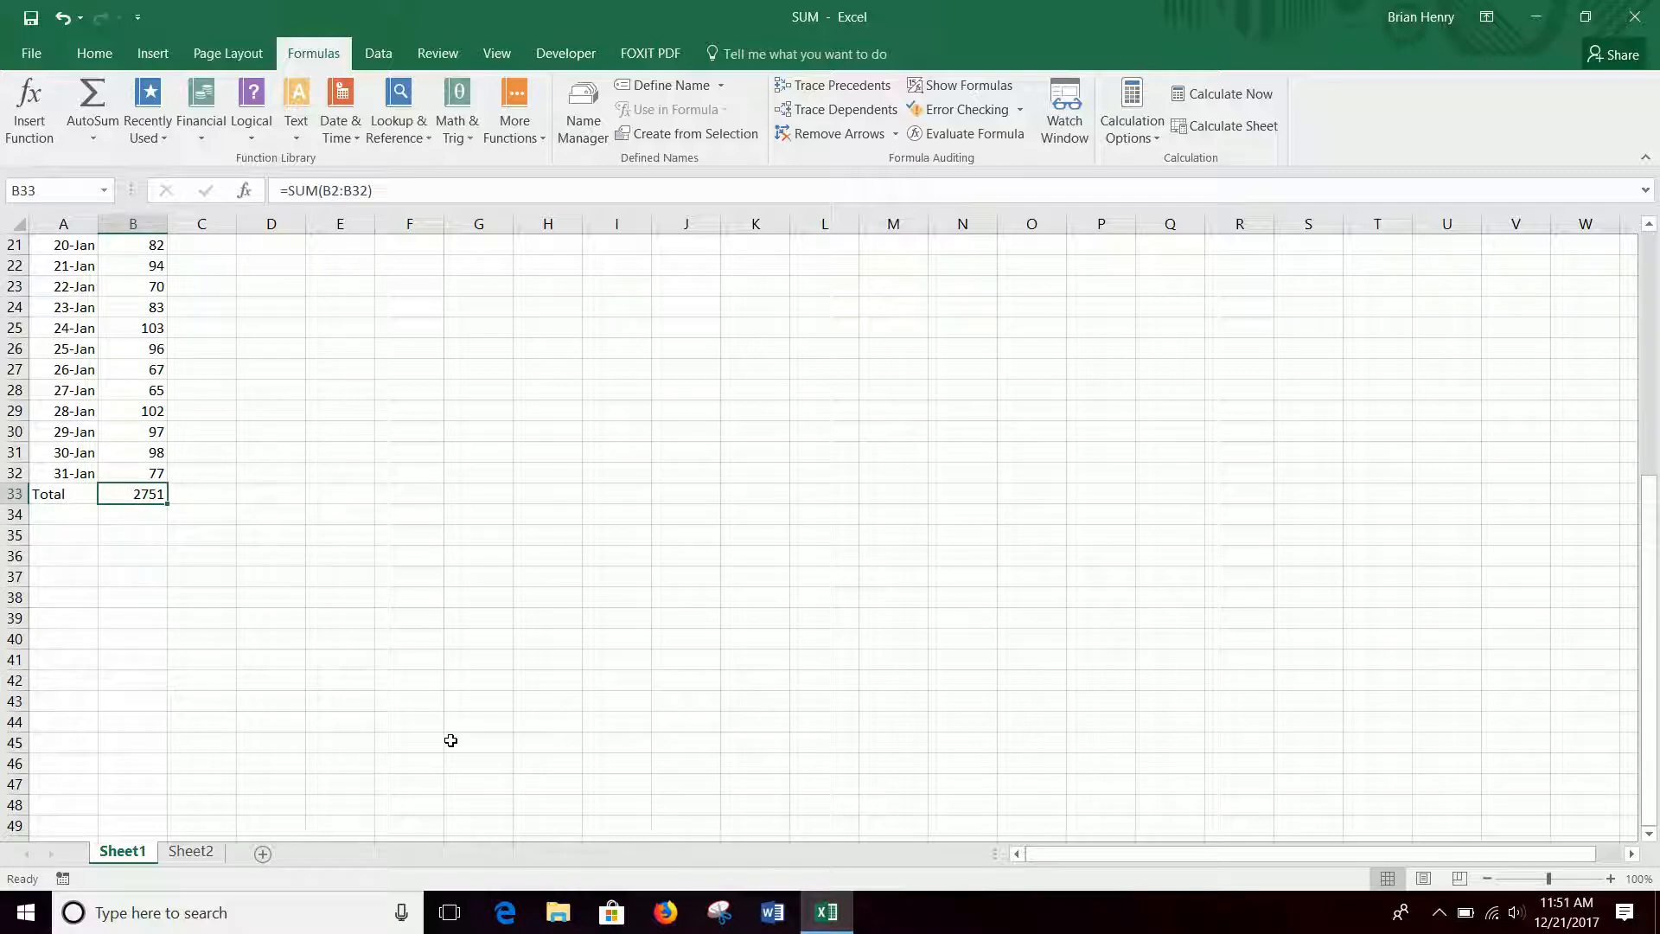
{"action": "type", "text": "=sum("}
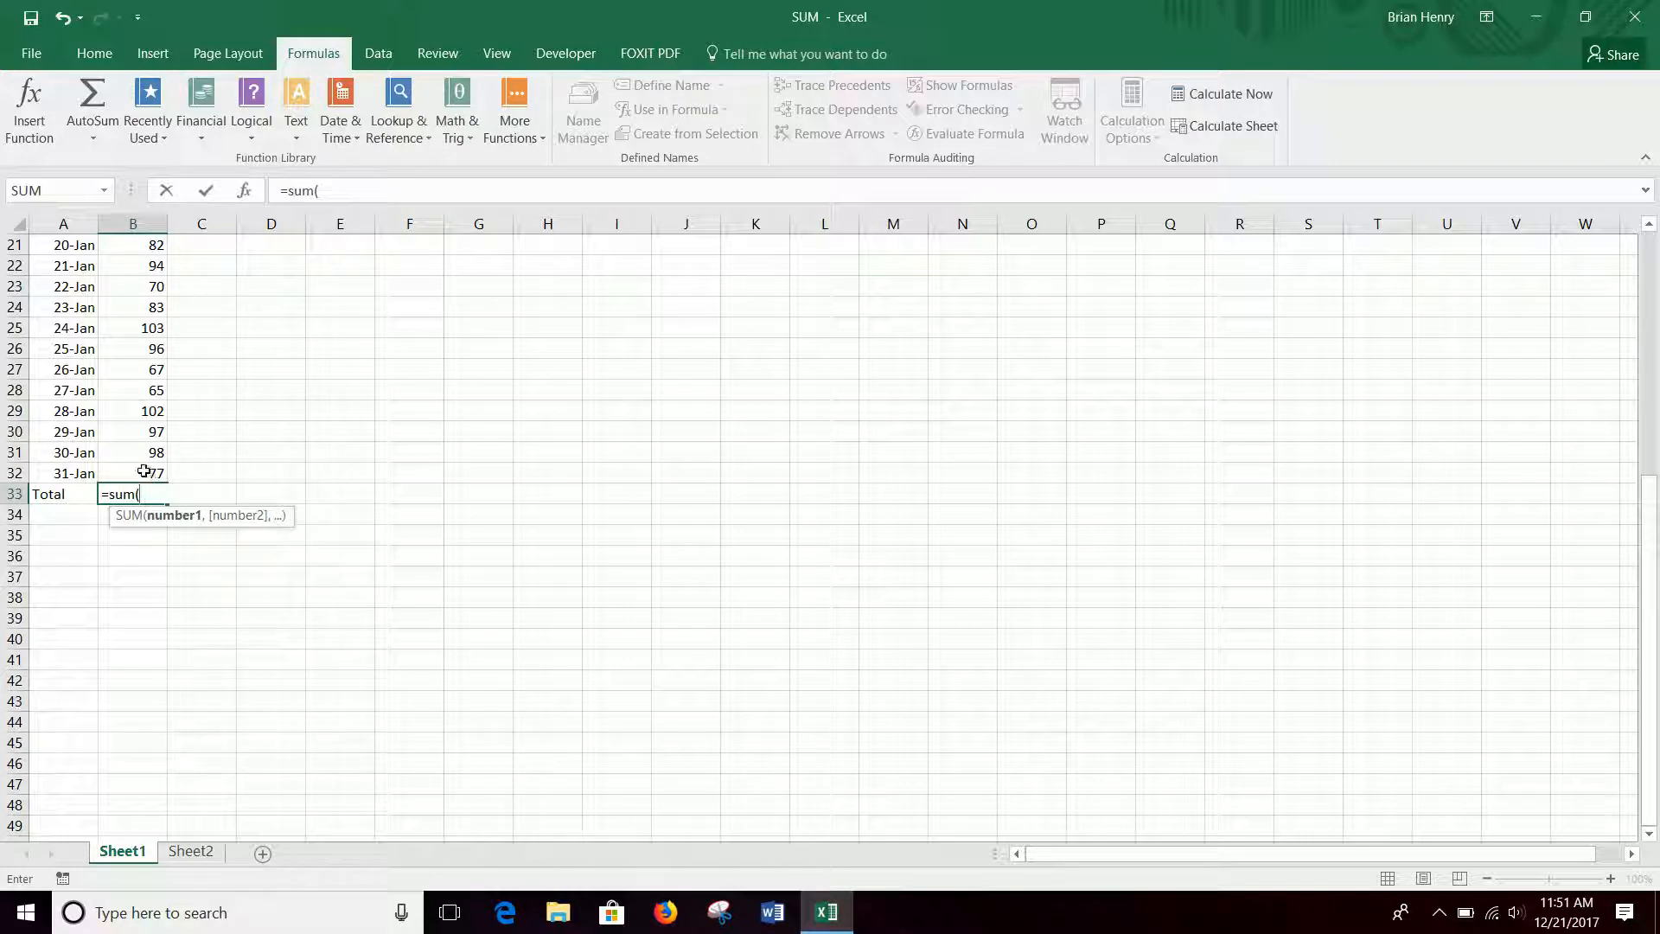
{"action": "left_click_drag", "start_coordinate": [143, 473], "coordinate": [138, 268]}
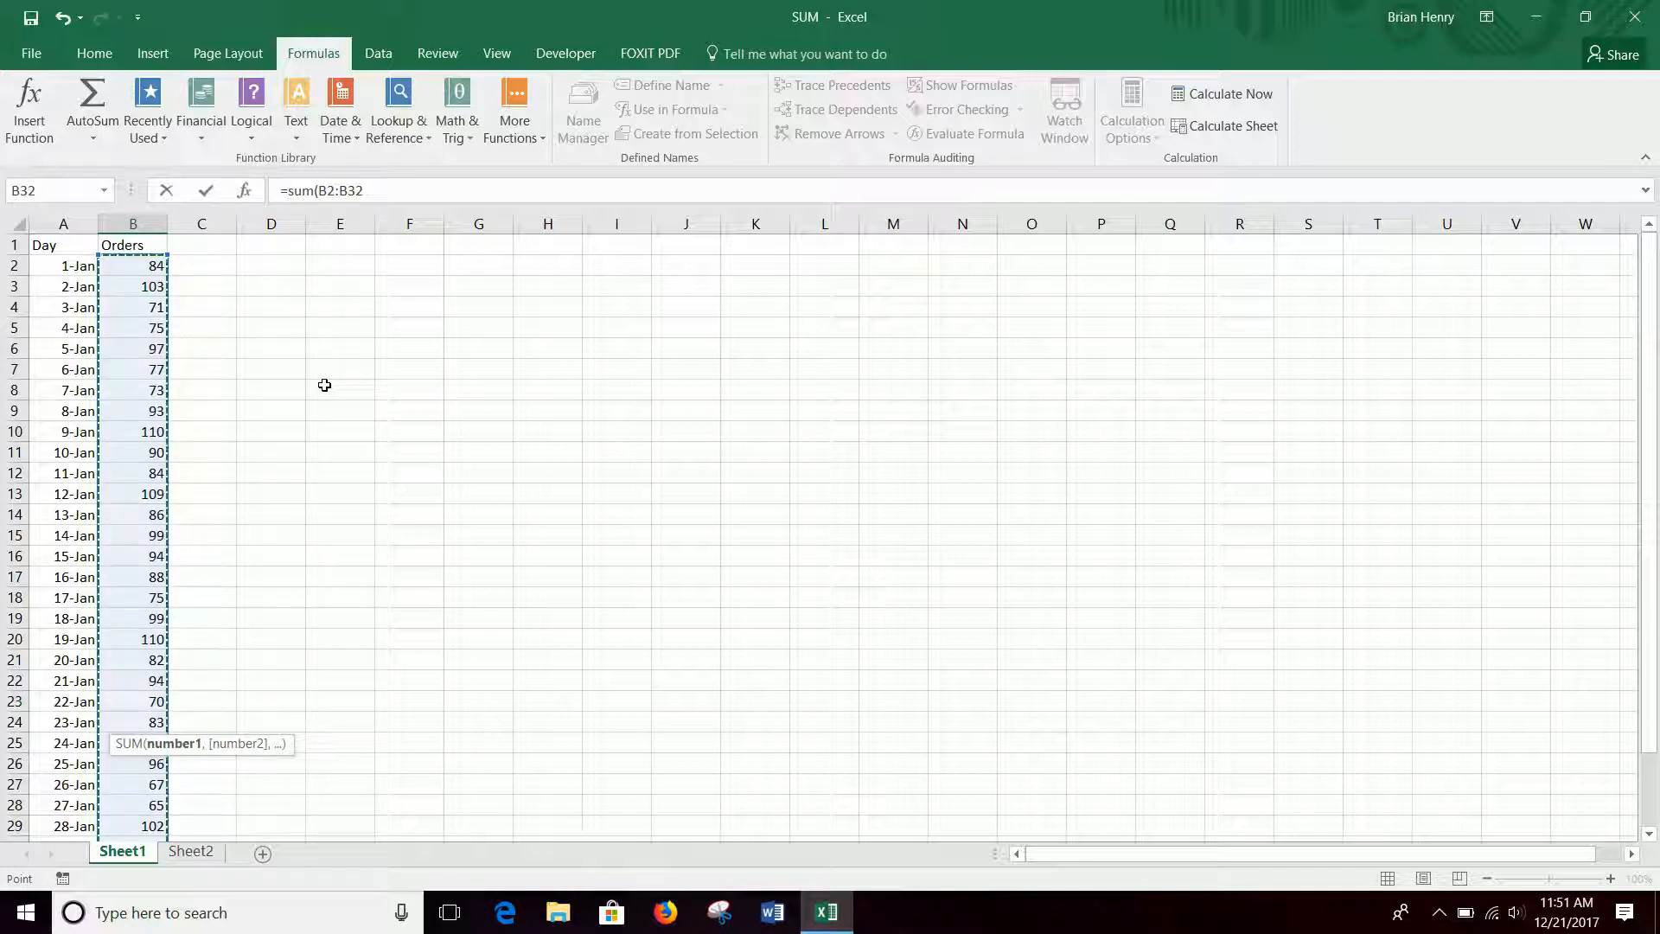
{"action": "key", "text": "Return"}
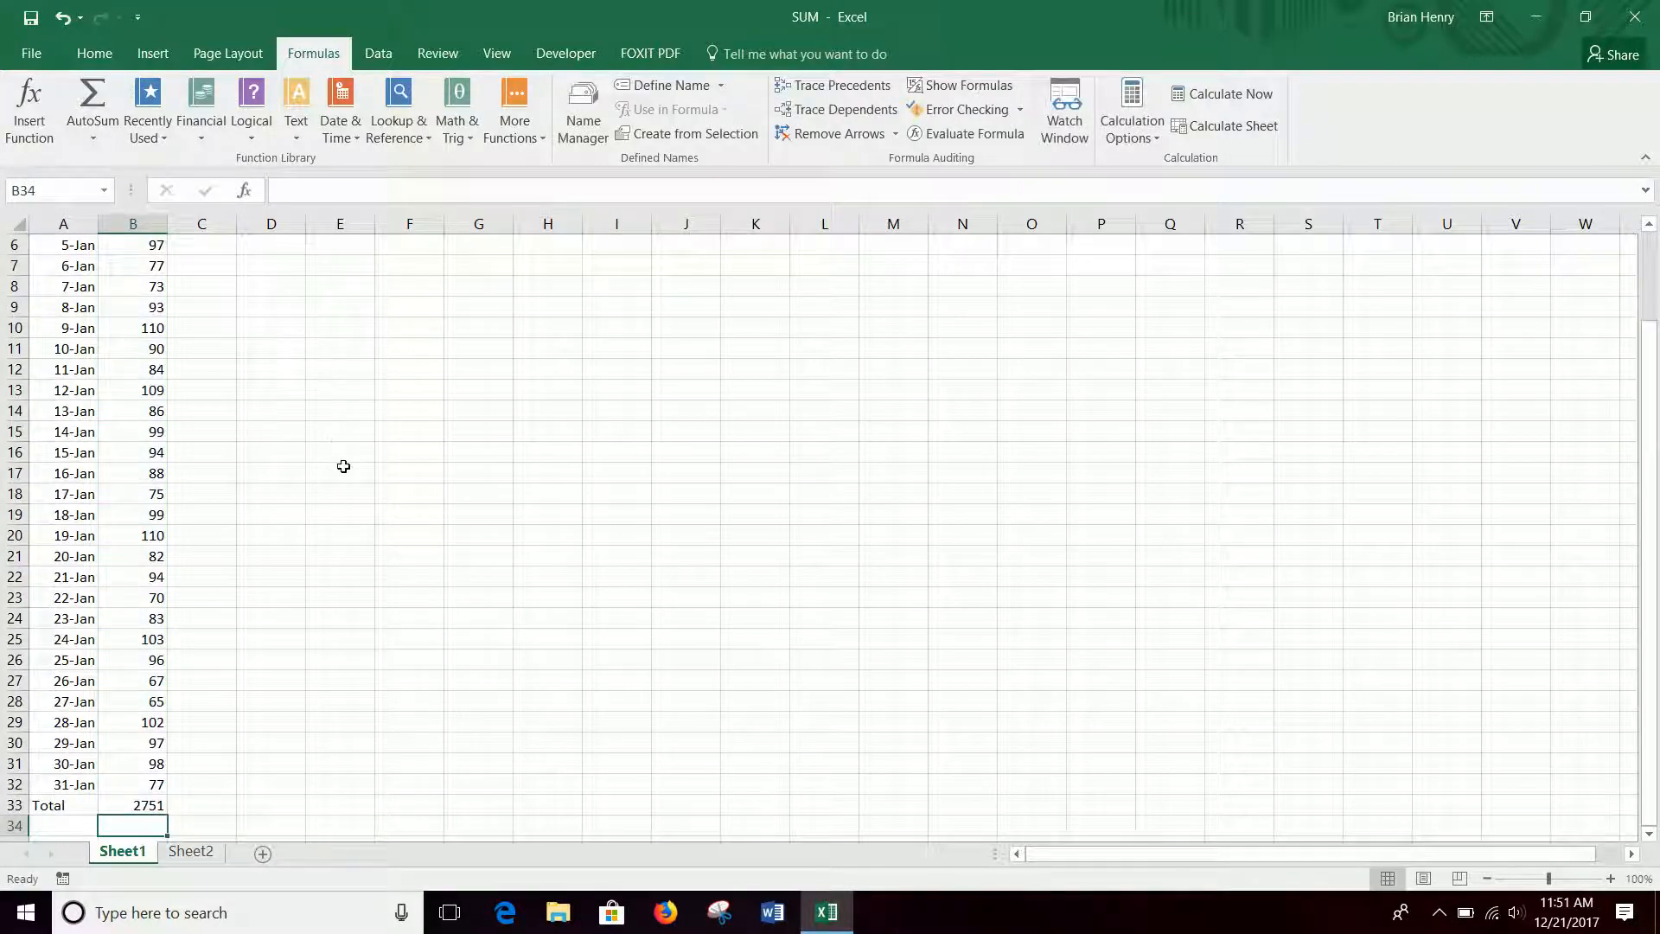
{"action": "scroll", "coordinate": [346, 466], "scroll_direction": "down", "scroll_amount": 5}
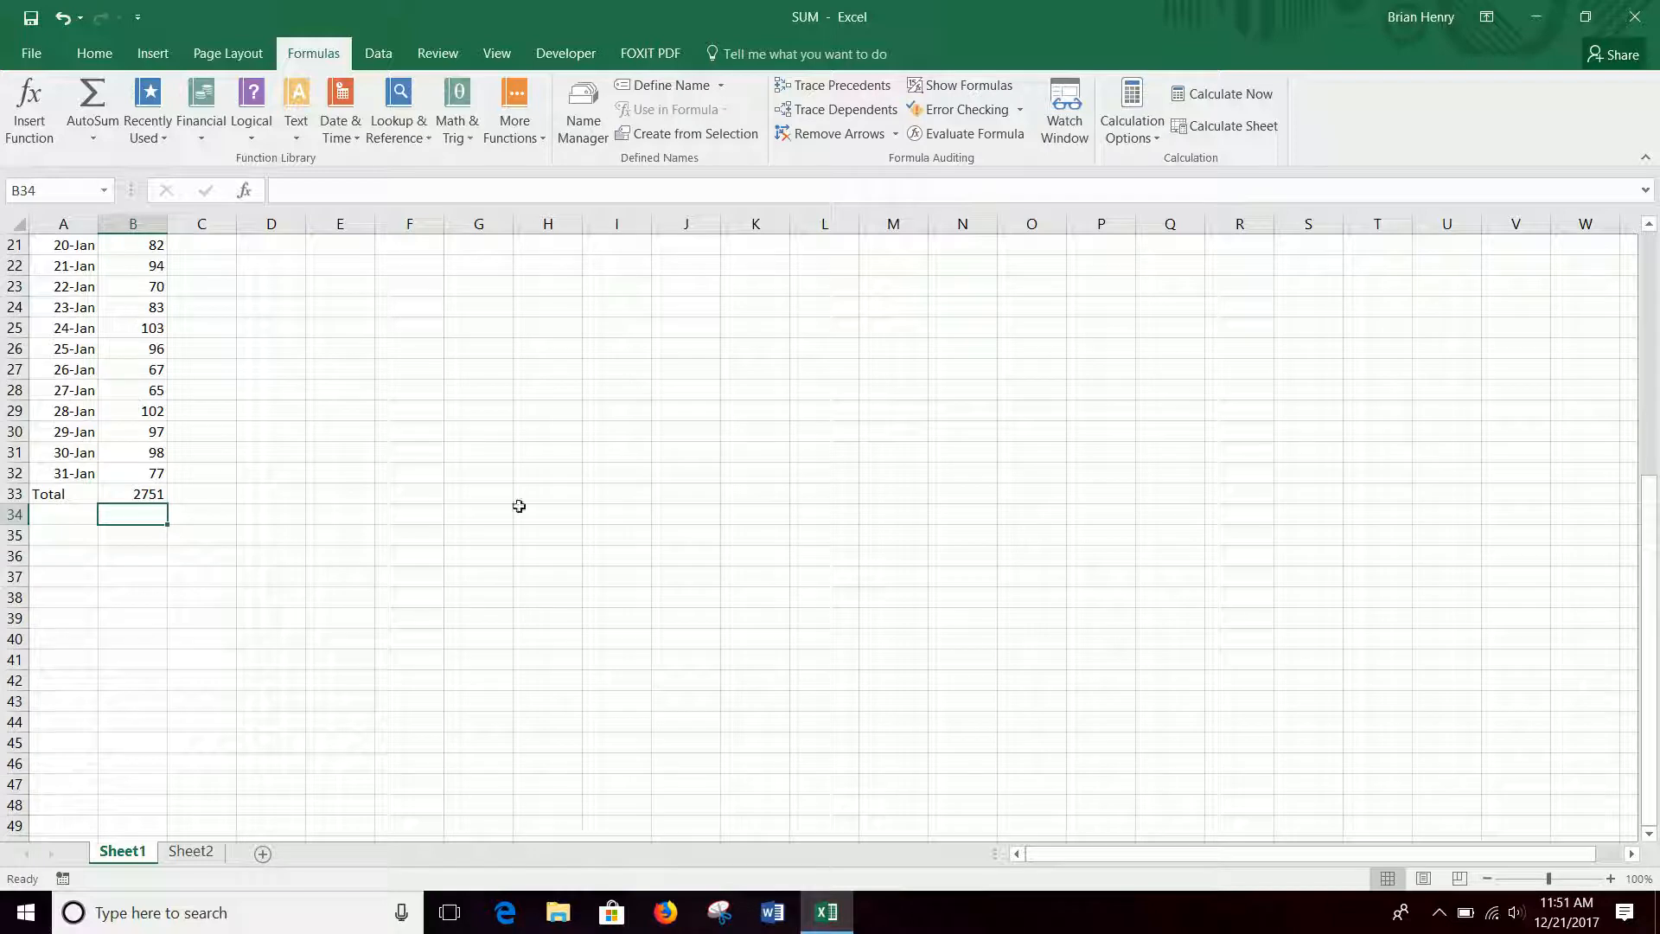
On Sheet2, total Sales Rep 1's weekly sales in B184 with a SUM formula over B2:B183
{"action": "left_click", "coordinate": [194, 852]}
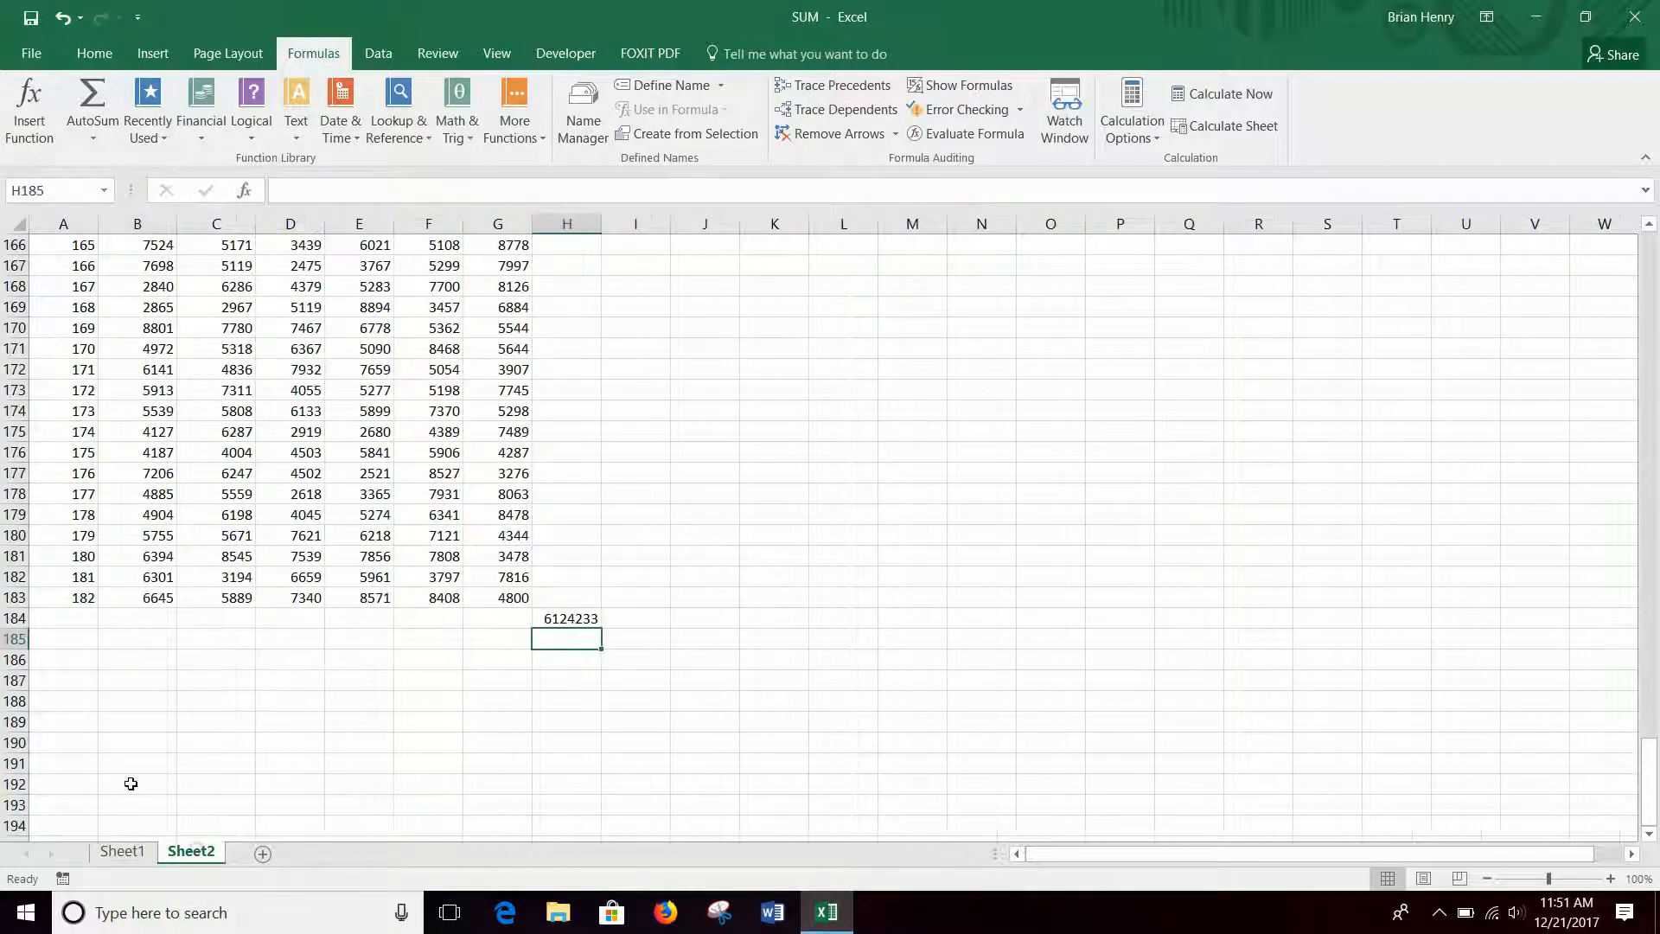
{"action": "left_click", "coordinate": [137, 615]}
{"action": "type", "text": "=sum("}
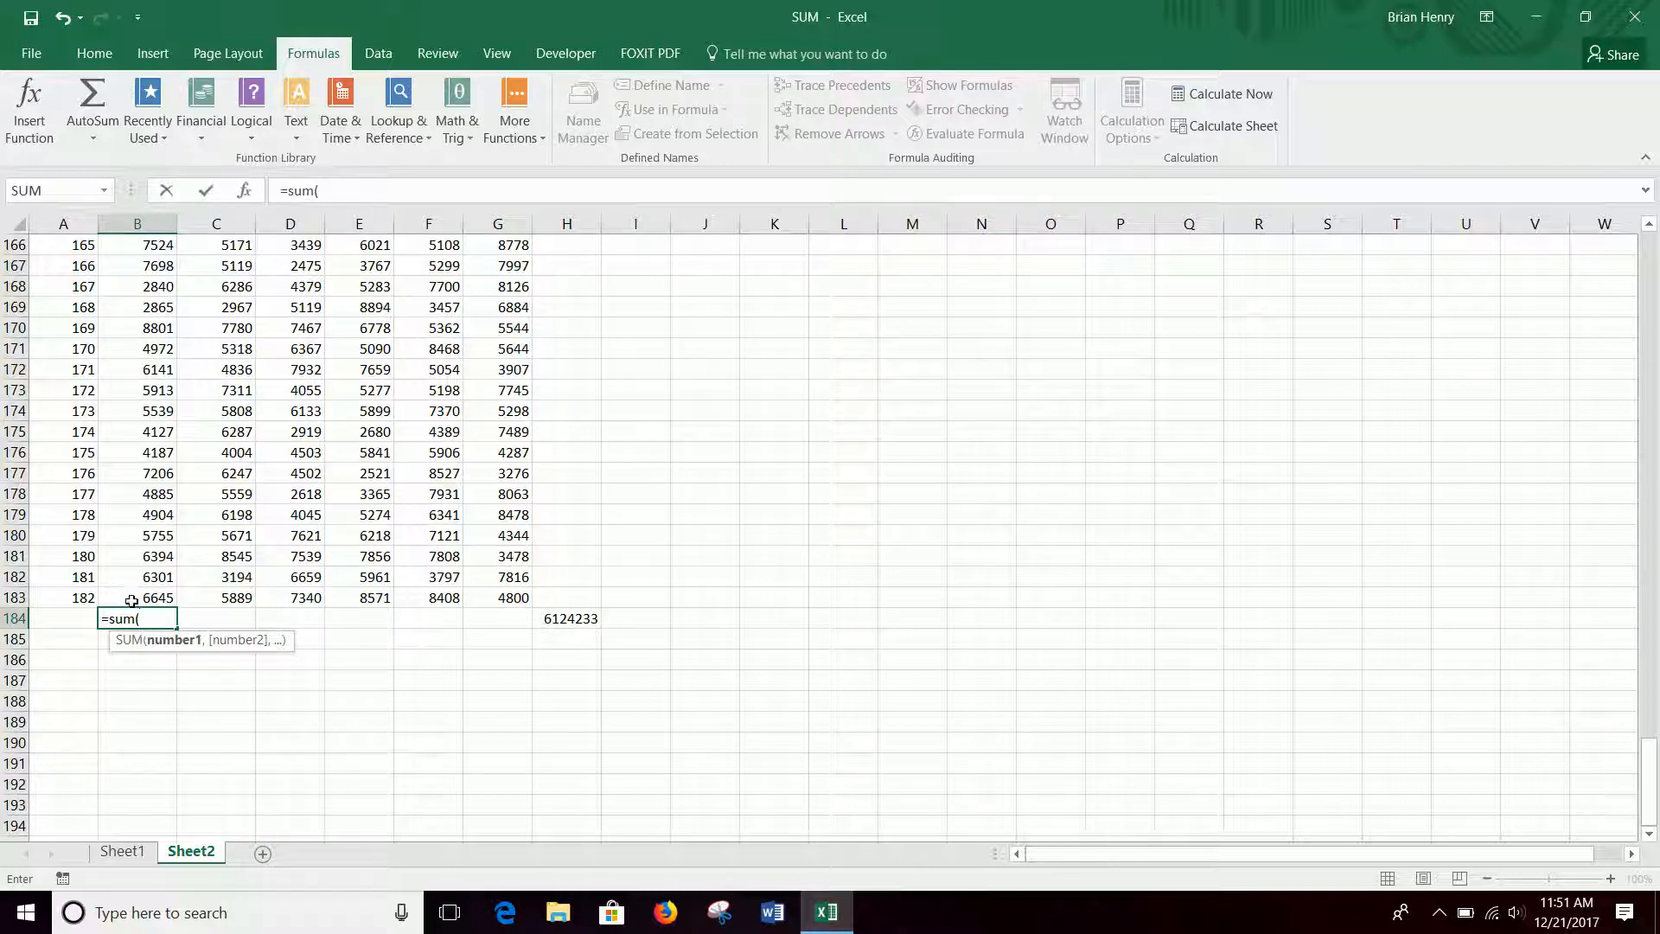
{"action": "left_click_drag", "start_coordinate": [126, 595], "coordinate": [130, 265]}
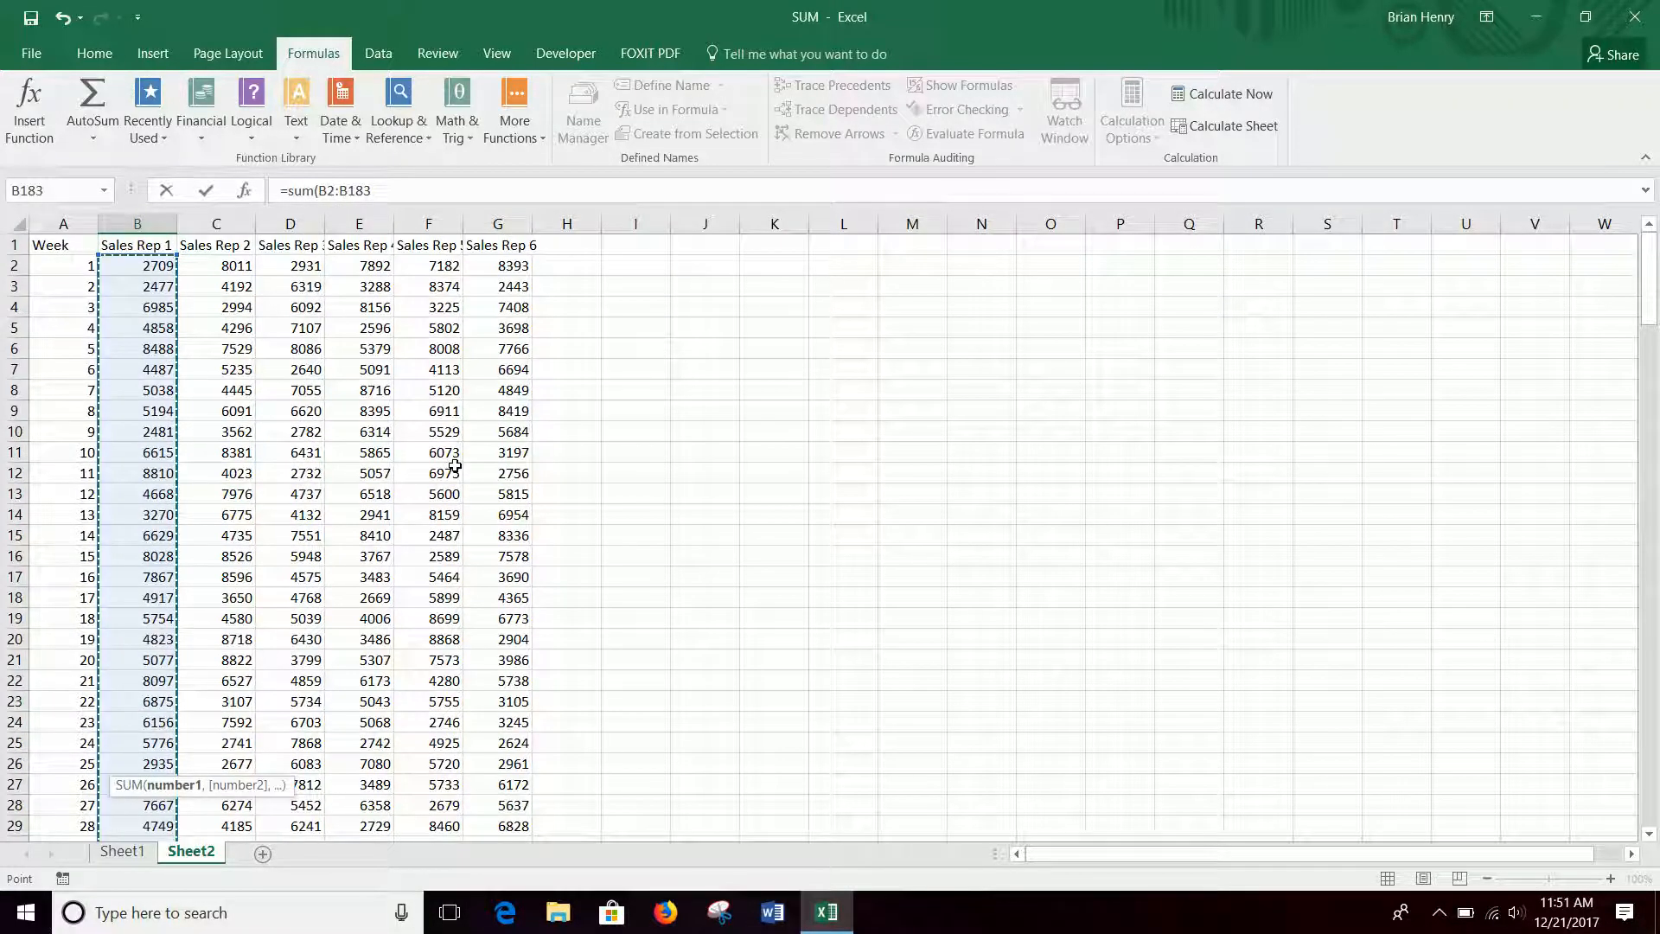
{"action": "key", "text": "Return"}
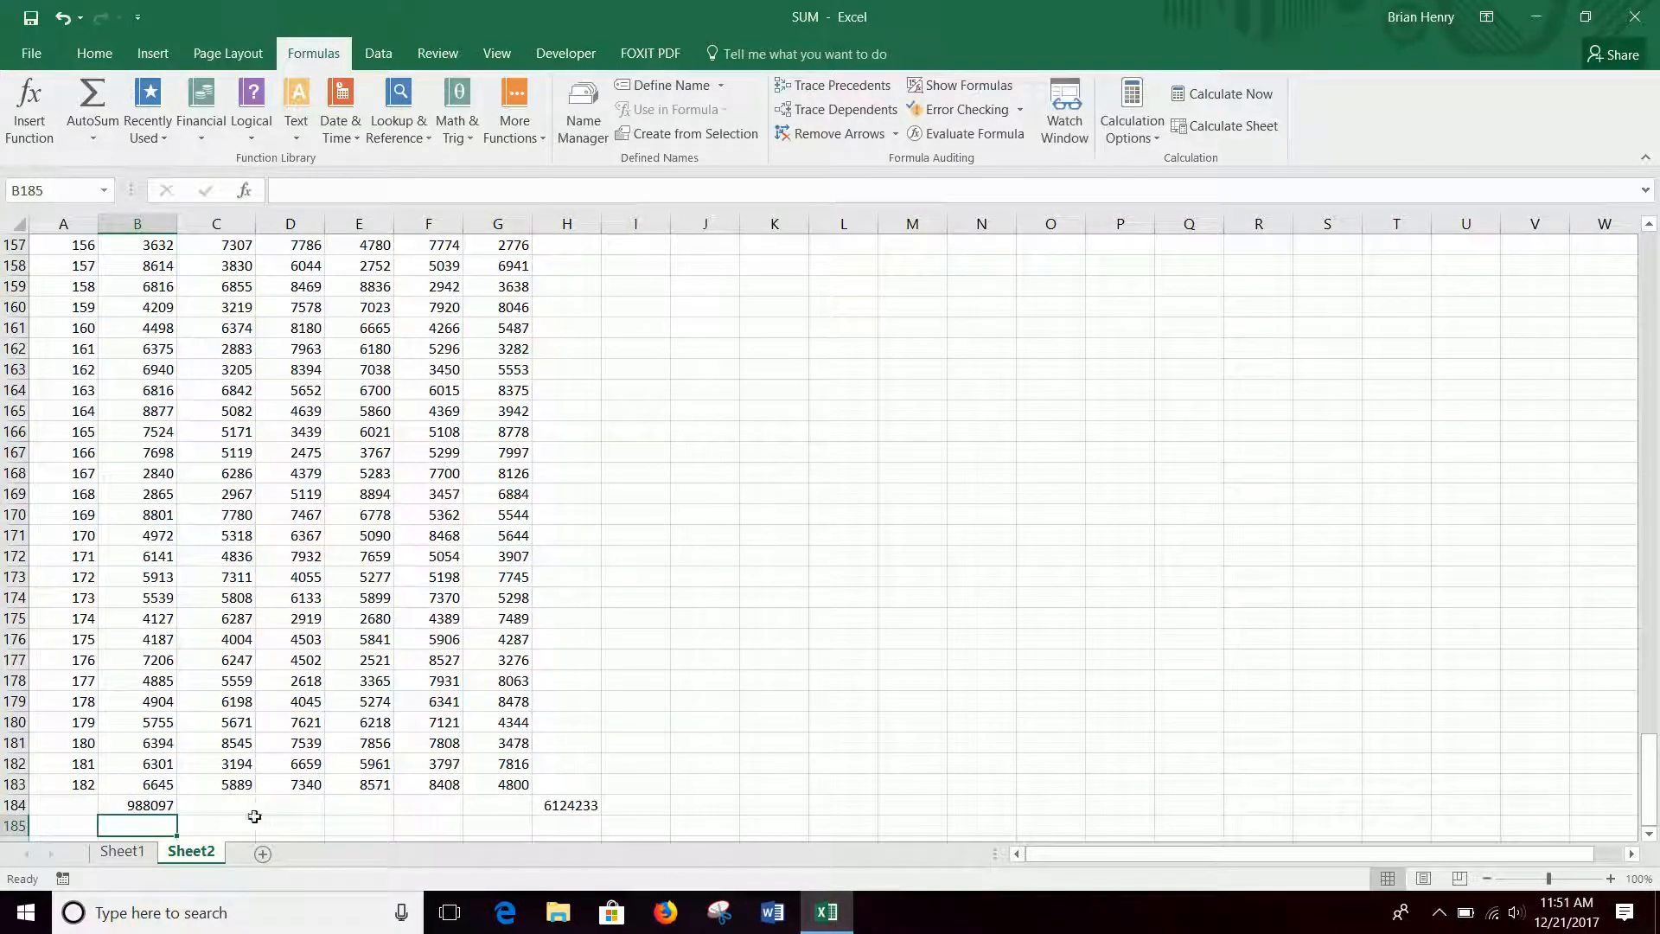
Rebuild the Sheet1 orders total in B33 as a SUM formula, extending its range cell by cell from B32 up to B2
{"action": "left_click", "coordinate": [122, 851]}
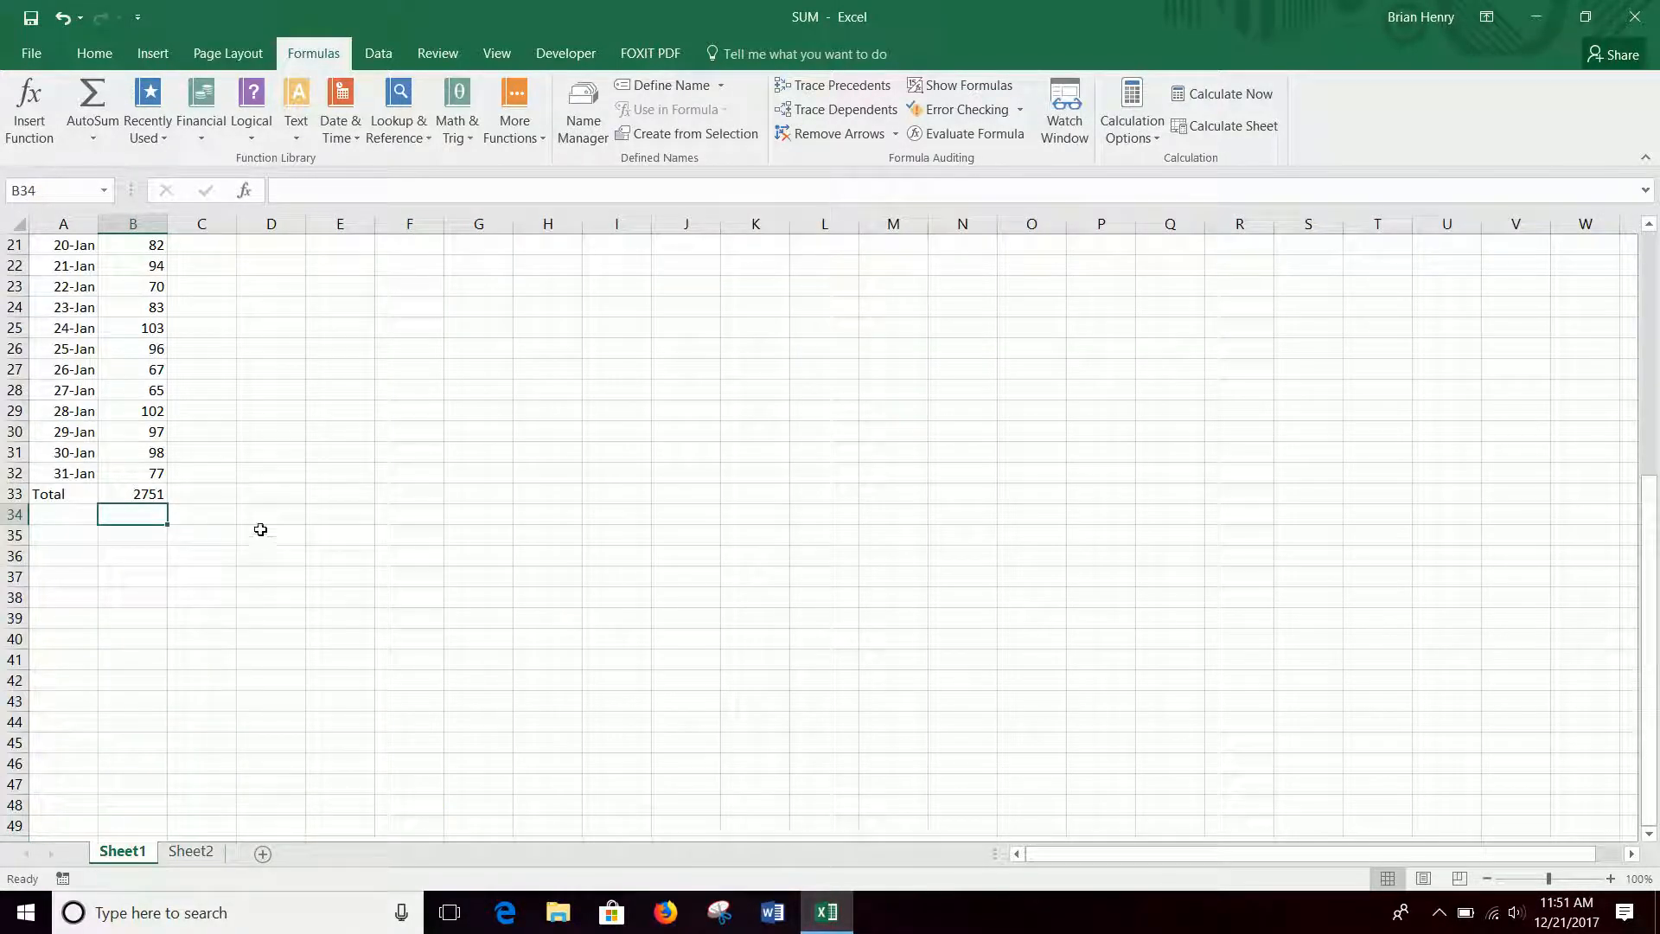
{"action": "left_click", "coordinate": [144, 490]}
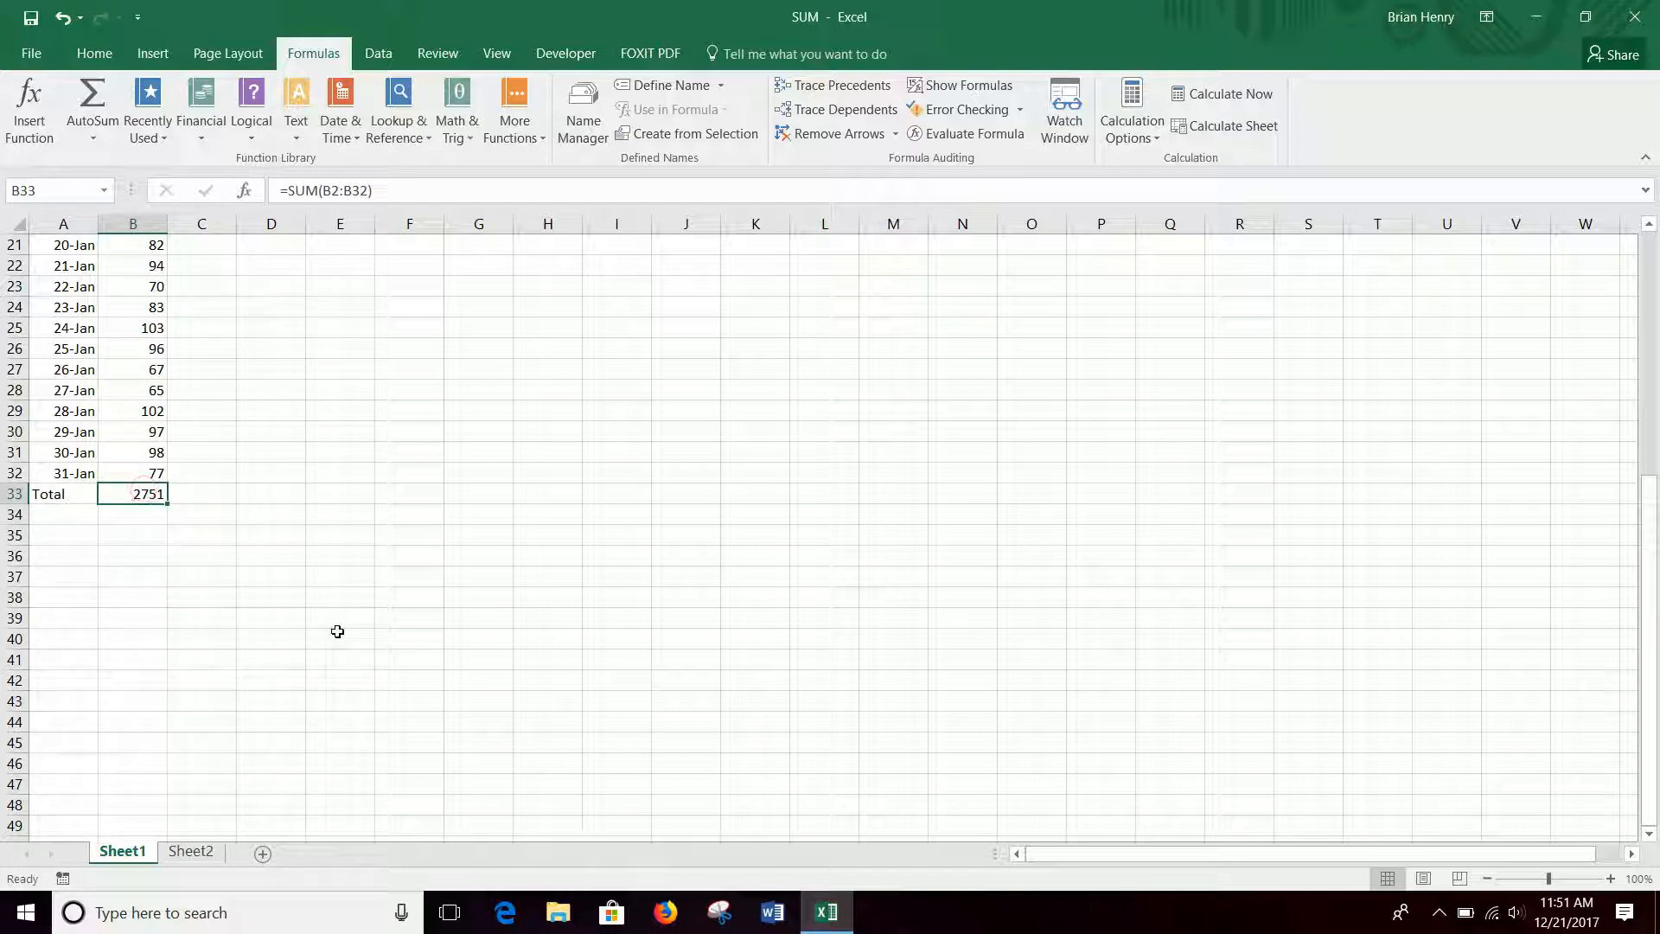
{"action": "type", "text": "=sum("}
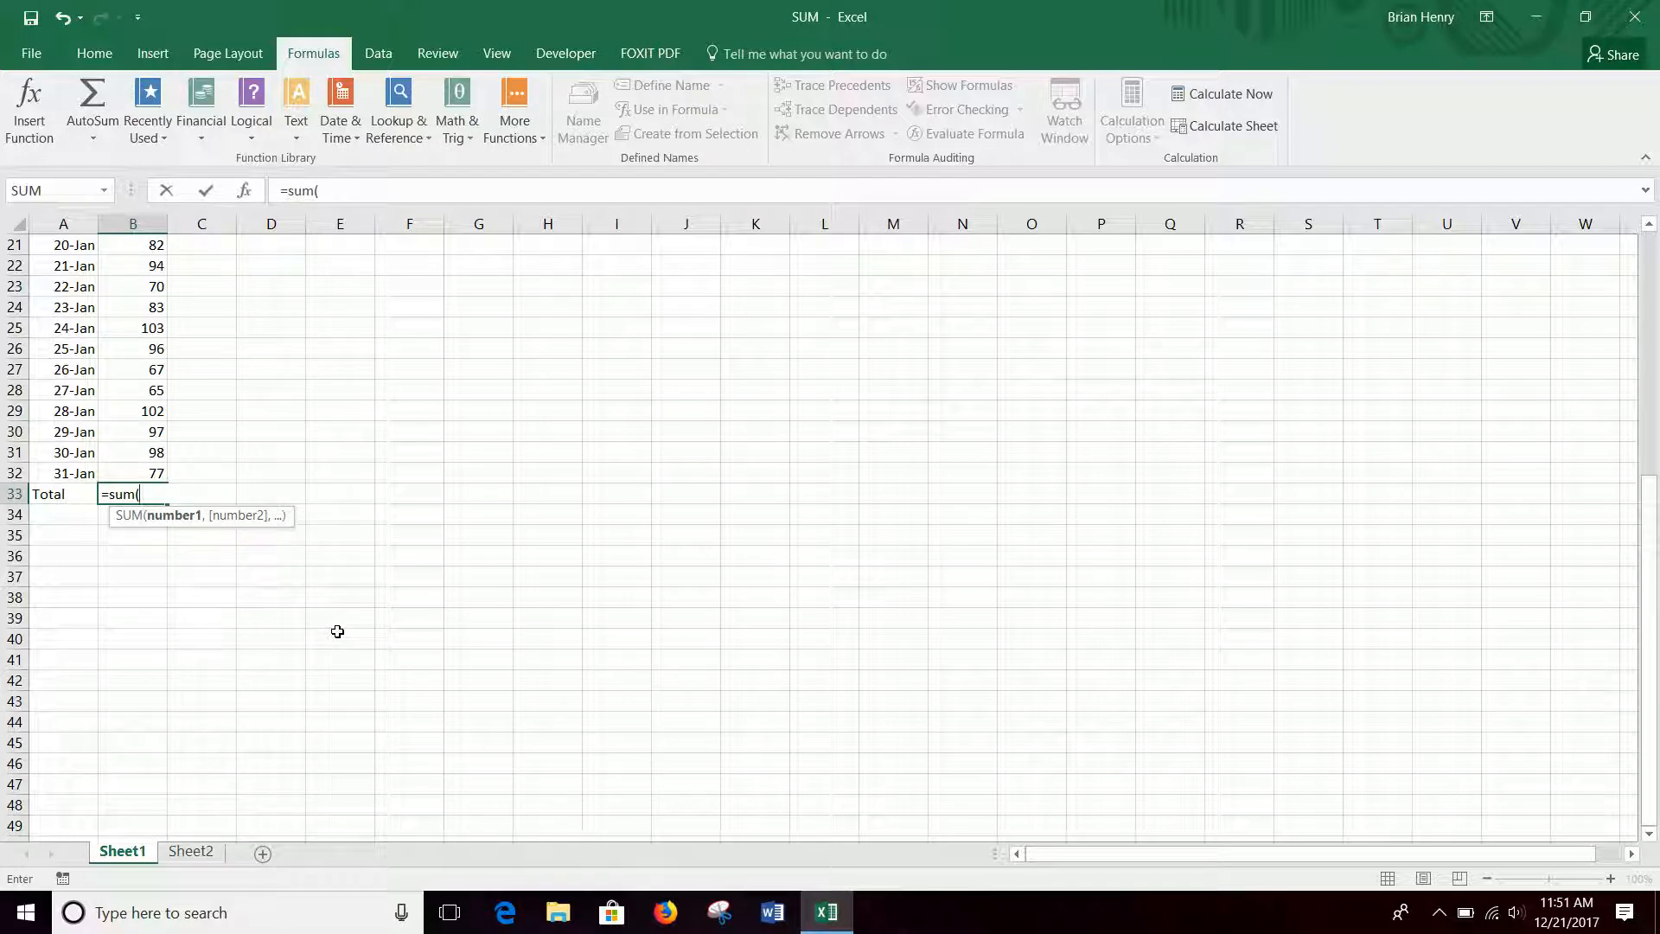
{"action": "key", "text": "Up"}
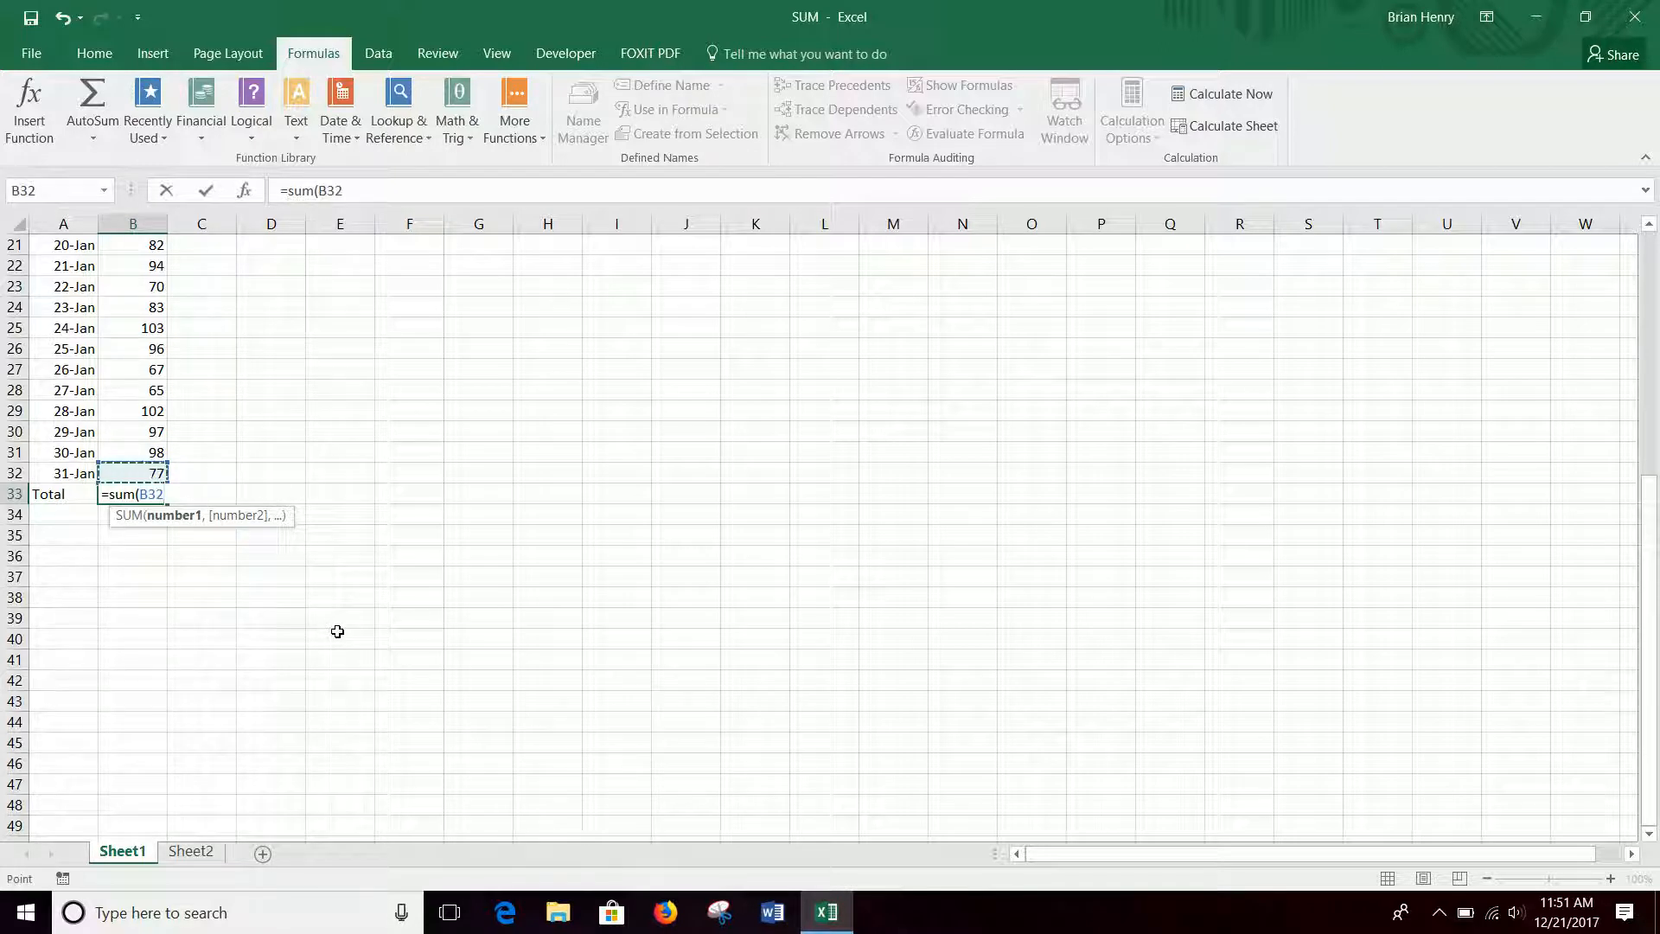
{"action": "key", "text": "shift+Up"}
{"action": "key", "text": "shift+Up"}
{"action": "key", "text": "shift+Up"}
{"action": "key", "text": "shift+Up"}
{"action": "key", "text": "shift+Up"}
{"action": "key", "text": "shift+Up"}
{"action": "key", "text": "shift+Up"}
{"action": "key", "text": "shift+Up"}
{"action": "key", "text": "shift+Up"}
{"action": "key", "text": "shift+Up"}
{"action": "key", "text": "shift+Up"}
{"action": "key", "text": "shift+Up"}
{"action": "key", "text": "shift+Up"}
{"action": "key", "text": "shift+Up"}
{"action": "key", "text": "shift+Up"}
{"action": "key", "text": "shift+Up"}
{"action": "key", "text": "shift+Up"}
{"action": "key", "text": "shift+Up"}
{"action": "key", "text": "shift+Up"}
{"action": "key", "text": "shift+Up"}
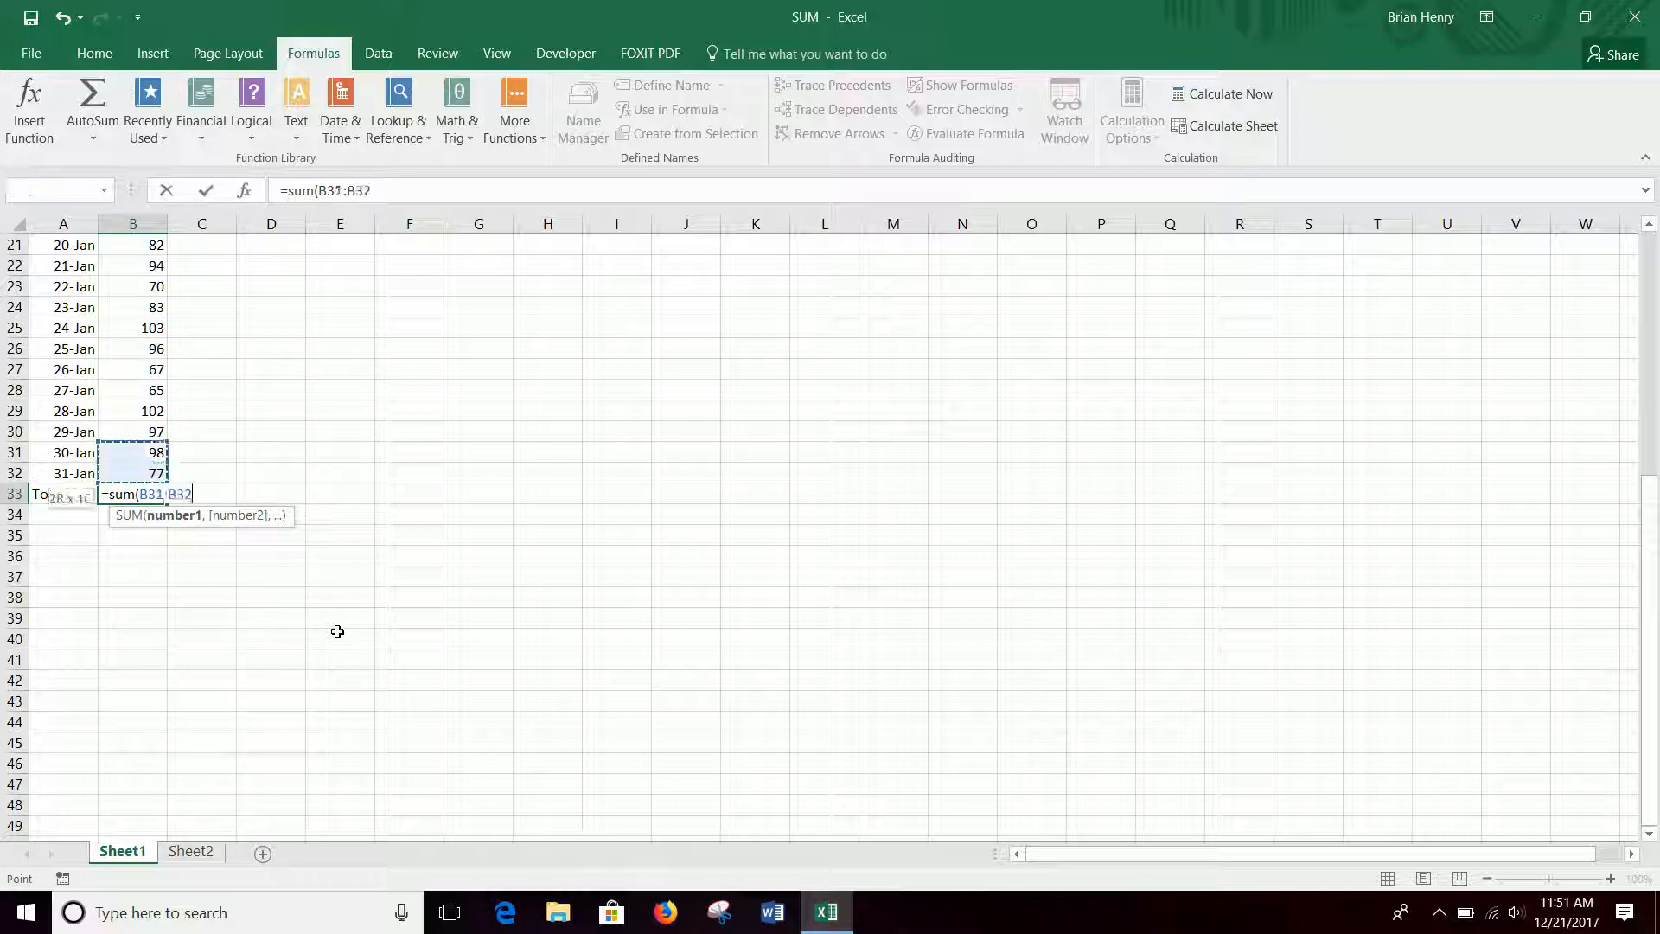
{"action": "key", "text": "shift+Up"}
{"action": "key", "text": "shift+Up"}
{"action": "key", "text": "shift+Up"}
{"action": "key", "text": "shift+Up"}
{"action": "key", "text": "shift+Up"}
{"action": "key", "text": "shift+Up"}
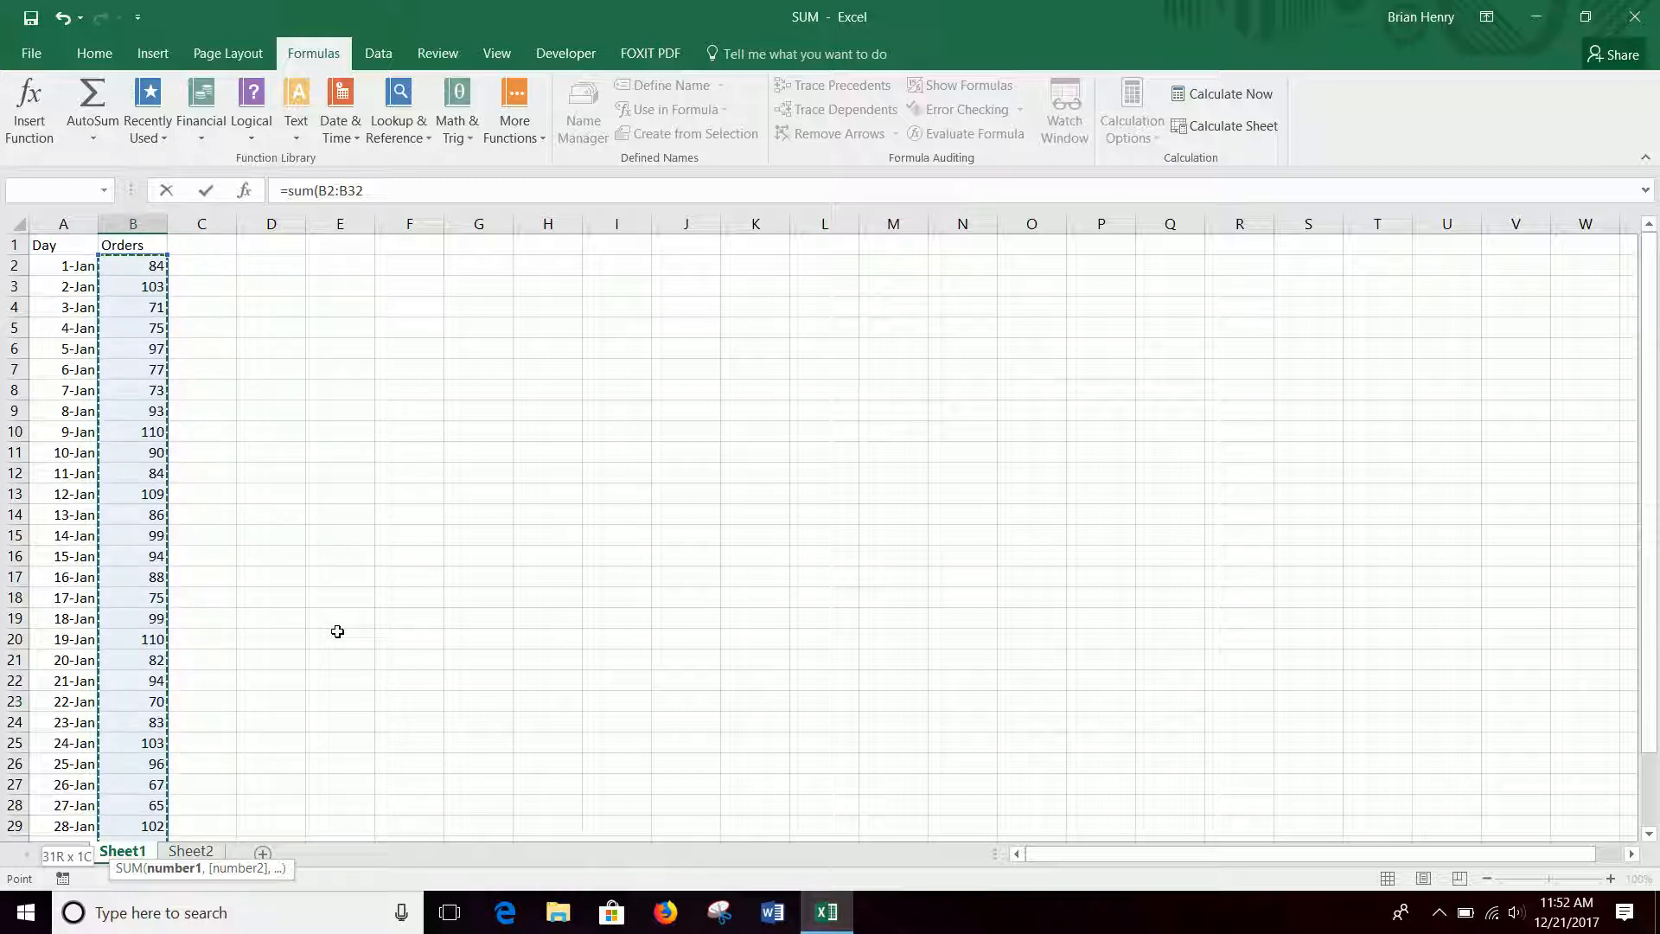
{"action": "key", "text": "Return"}
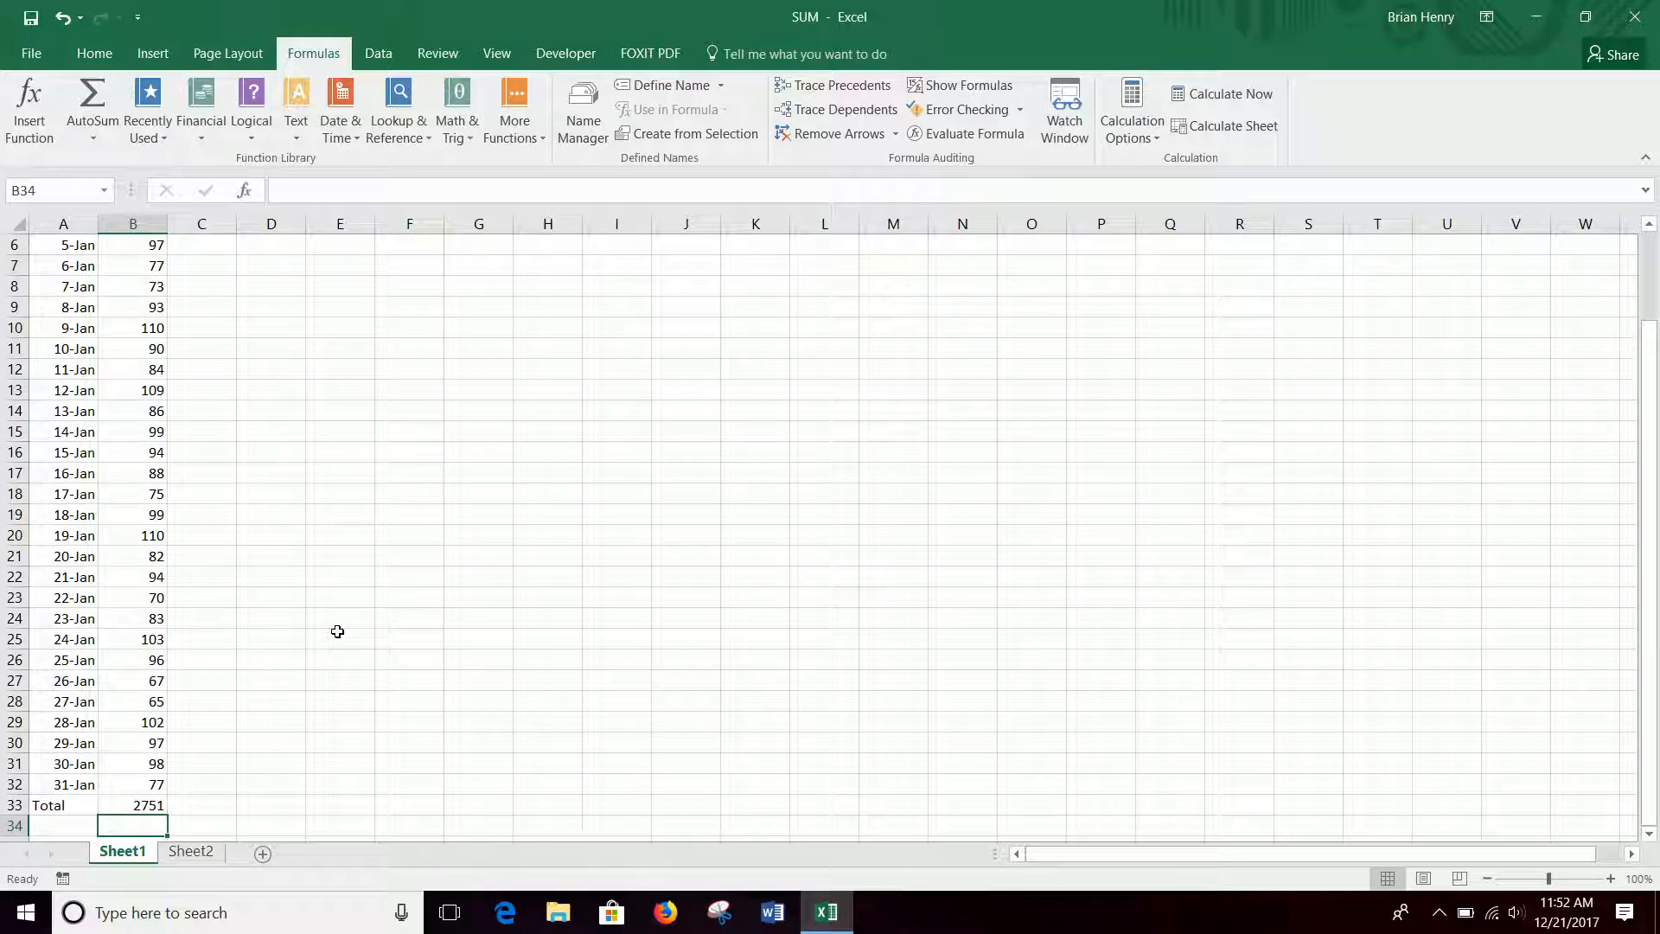
Total the January orders in B33 again using AutoSum over B2:B32, and reselect the cell to check its formula
{"action": "key", "text": "Up"}
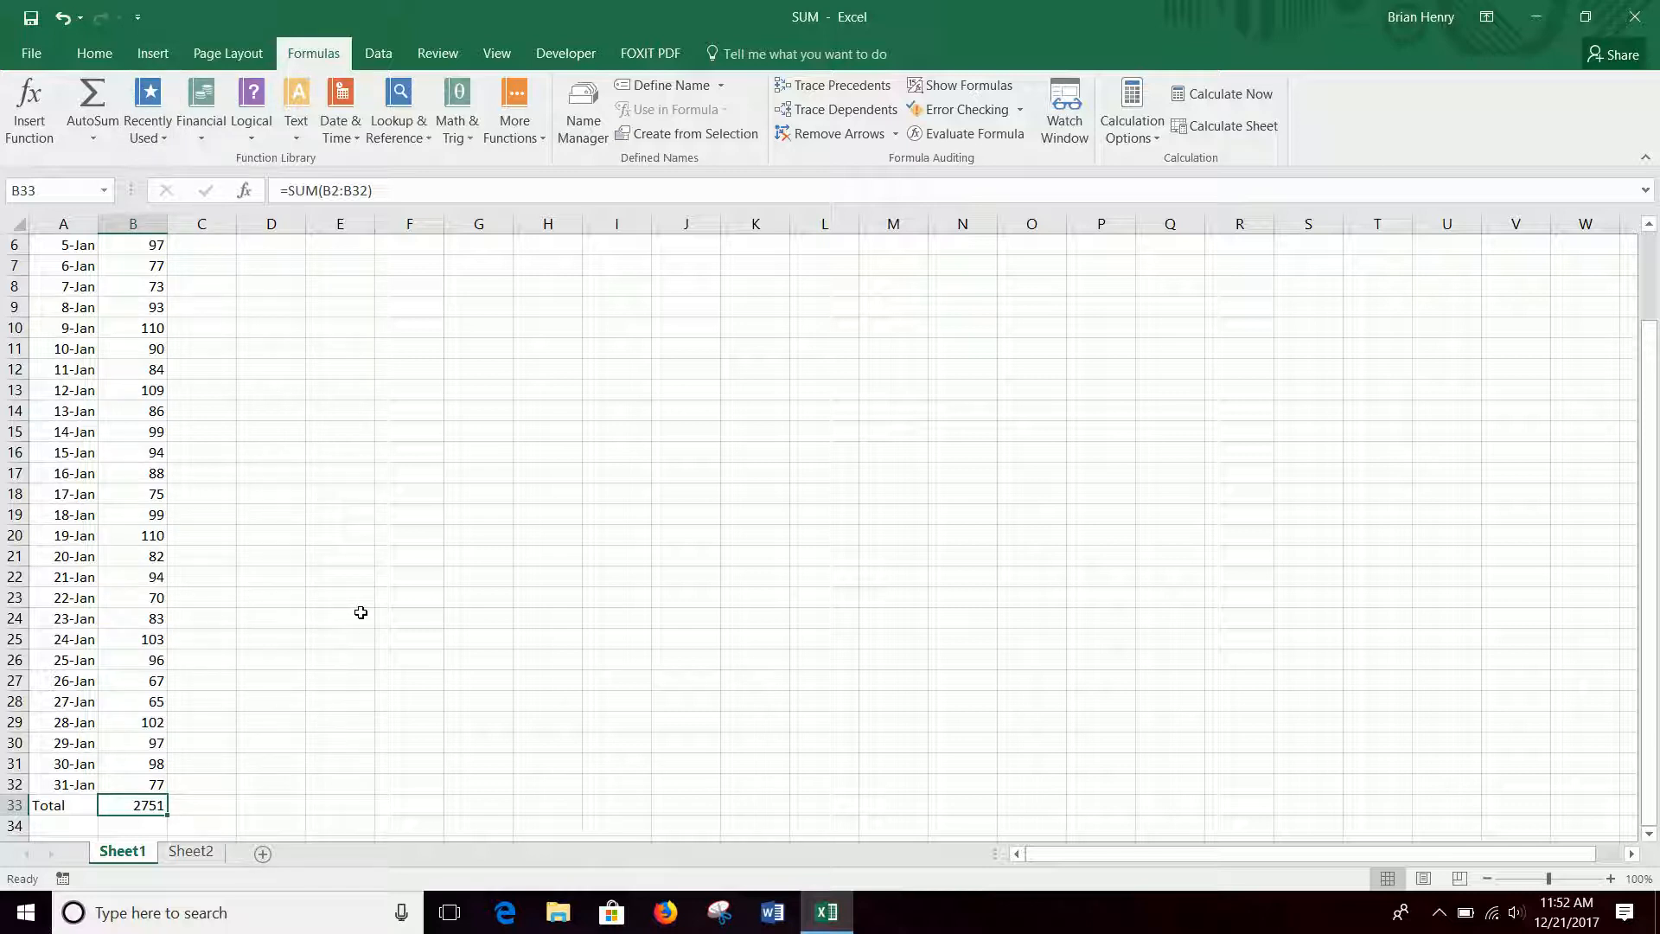
{"action": "key", "text": "F2"}
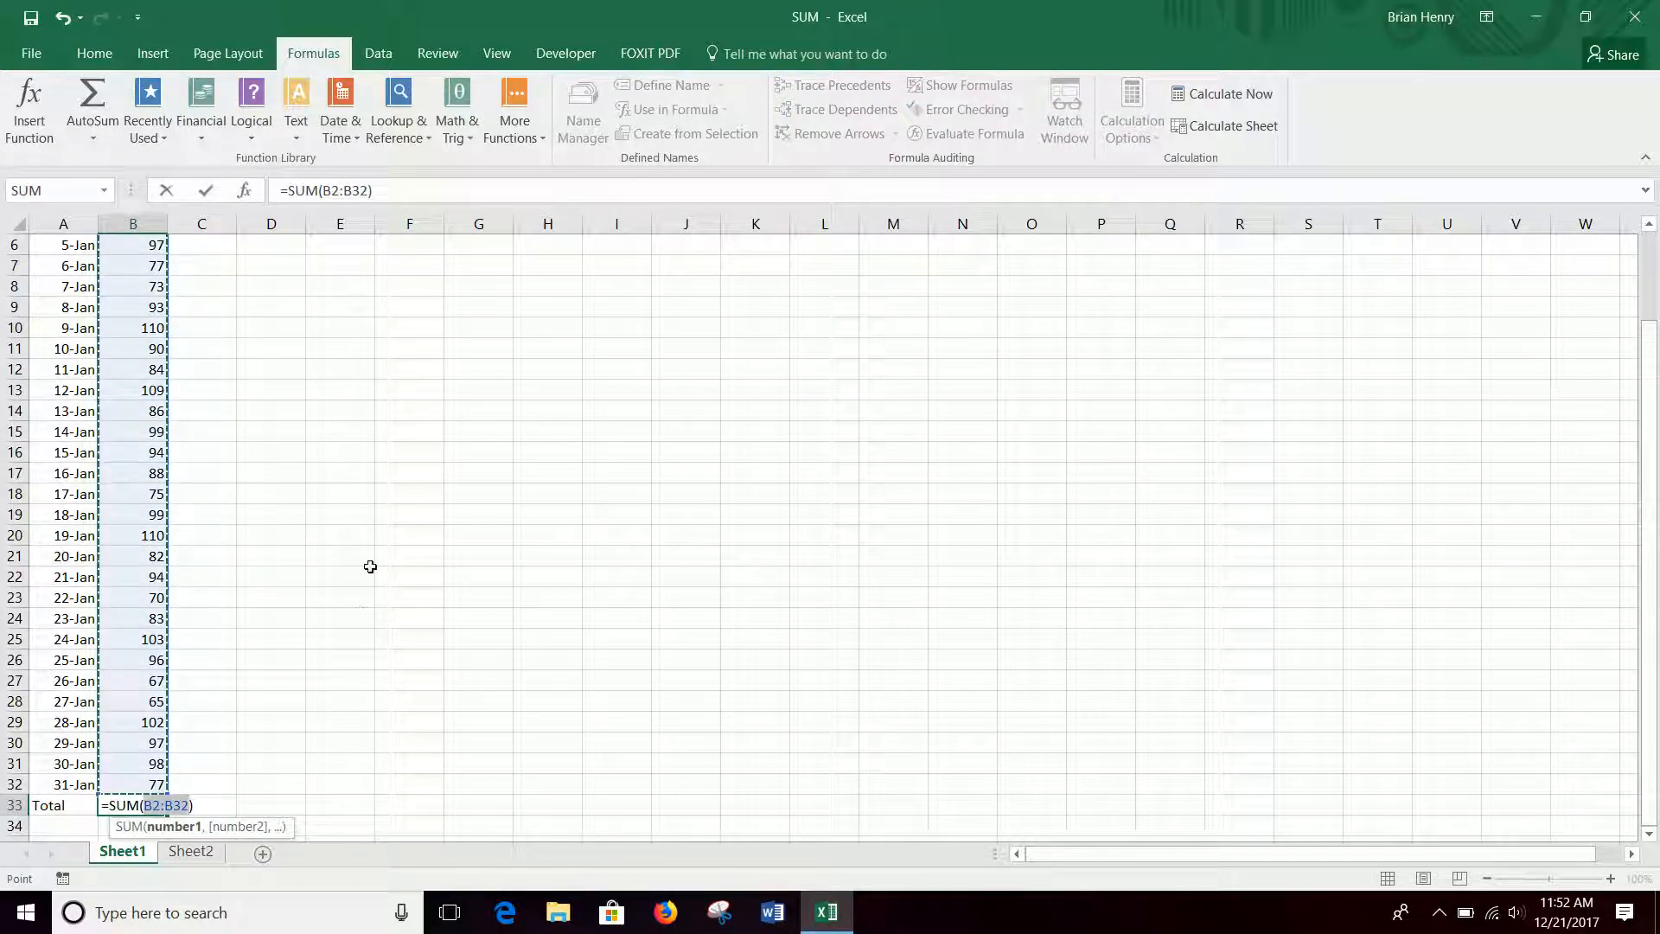
{"action": "scroll", "coordinate": [313, 448], "scroll_direction": "up", "scroll_amount": 2}
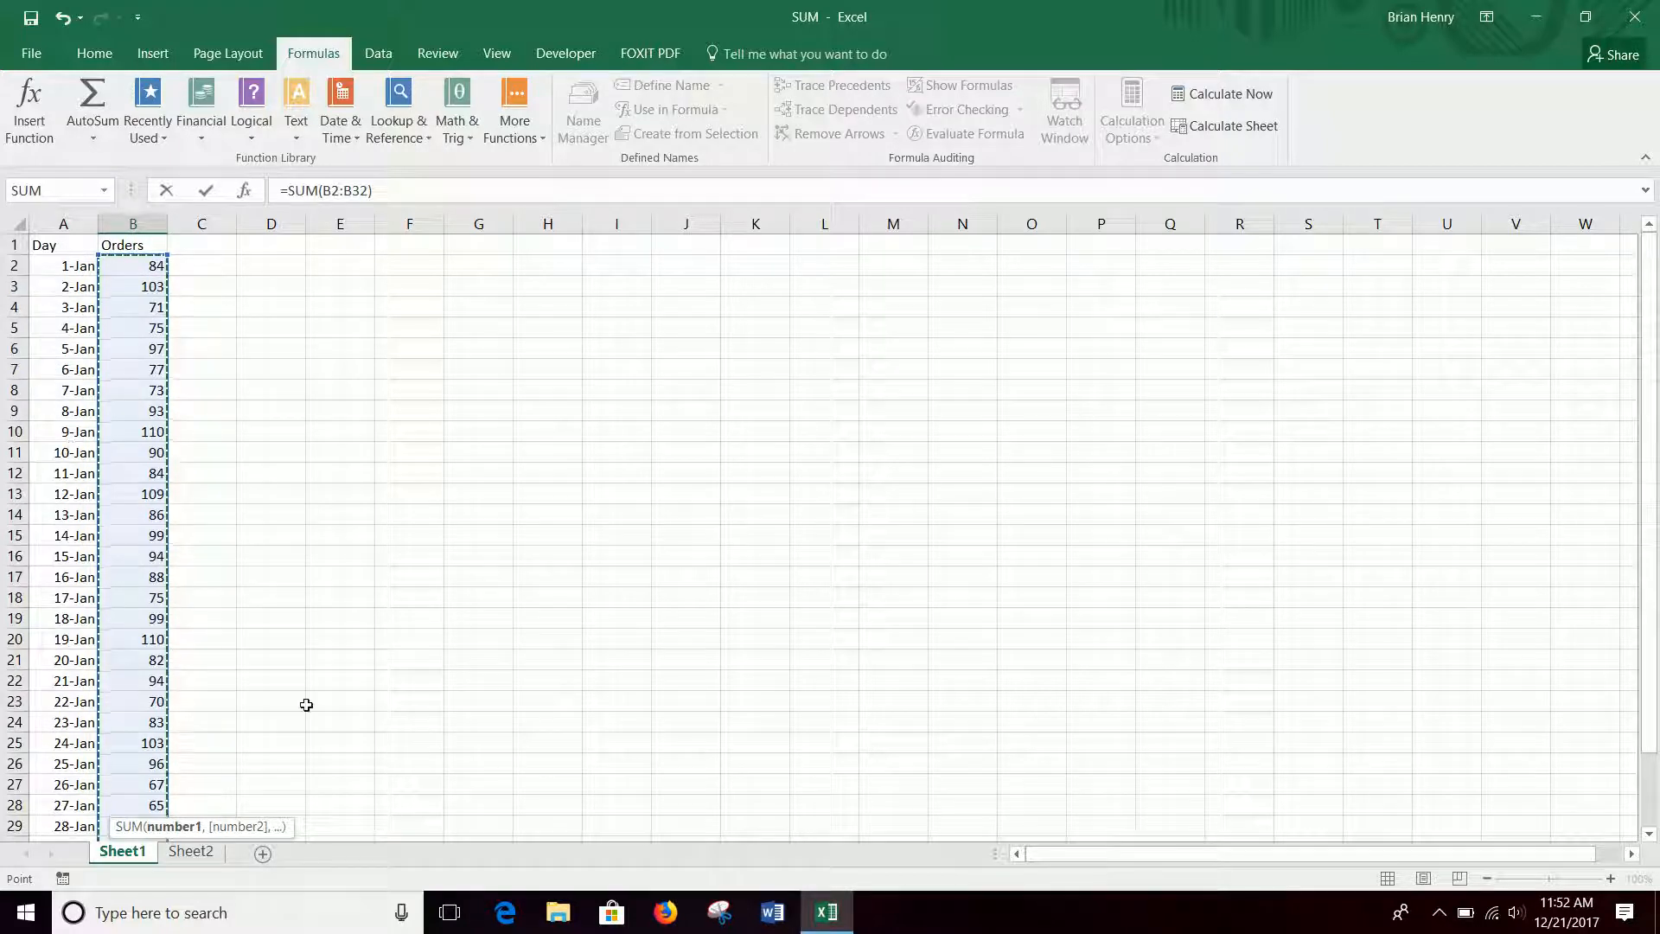
{"action": "scroll", "coordinate": [327, 523], "scroll_direction": "down", "scroll_amount": 5}
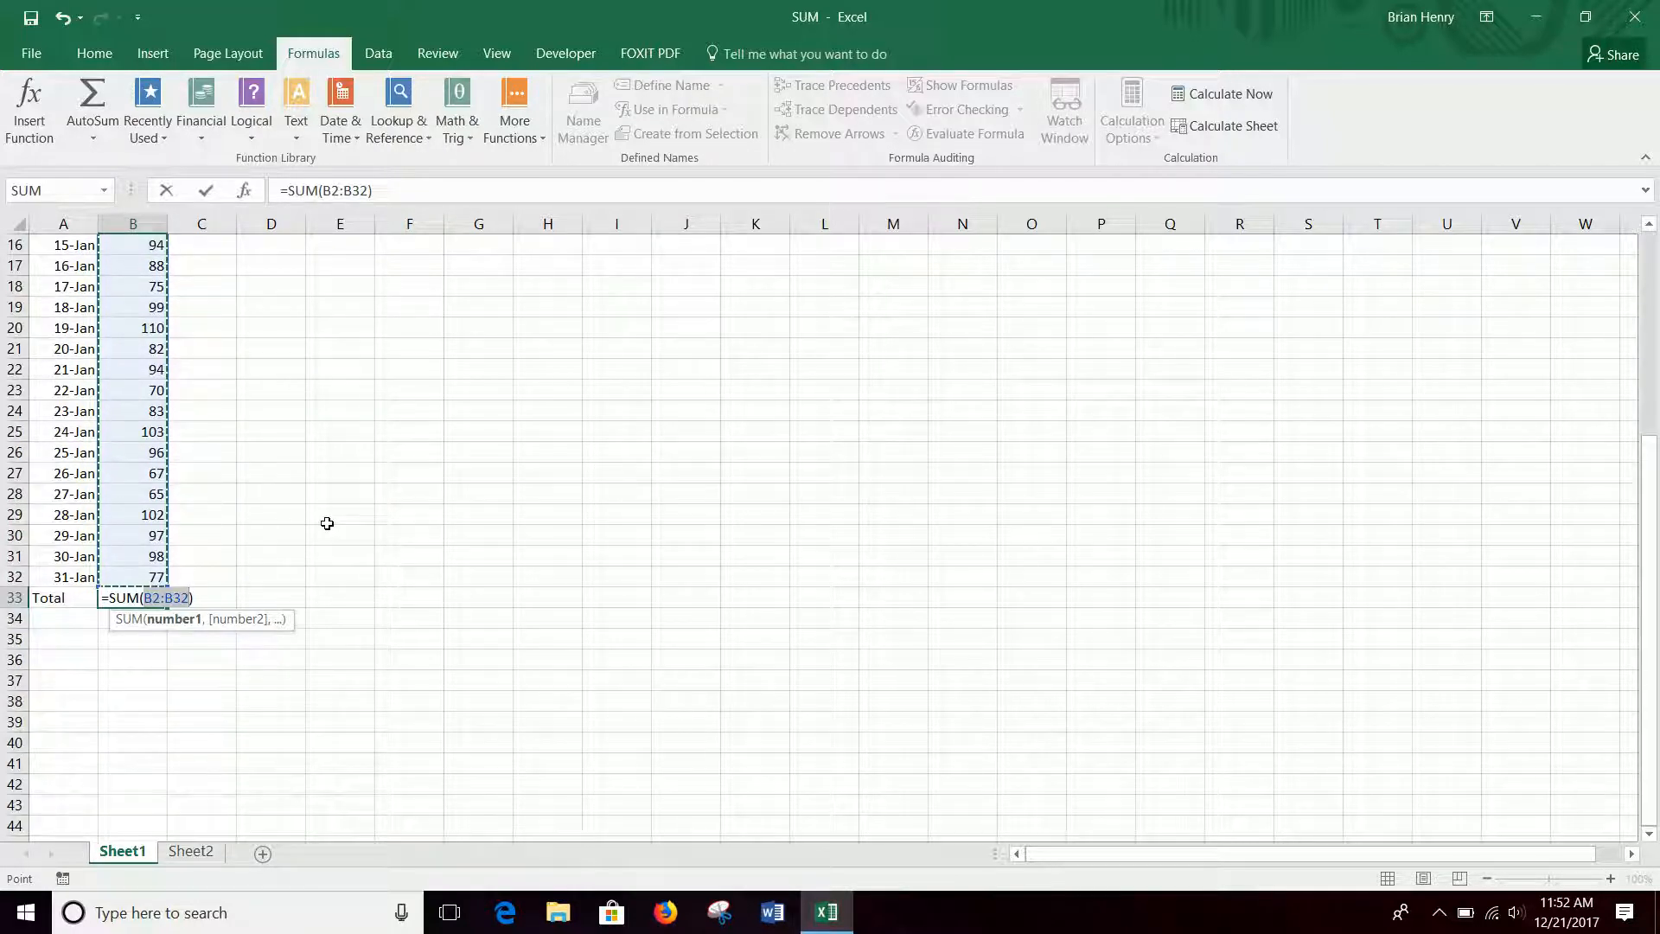
{"action": "key", "text": "Return"}
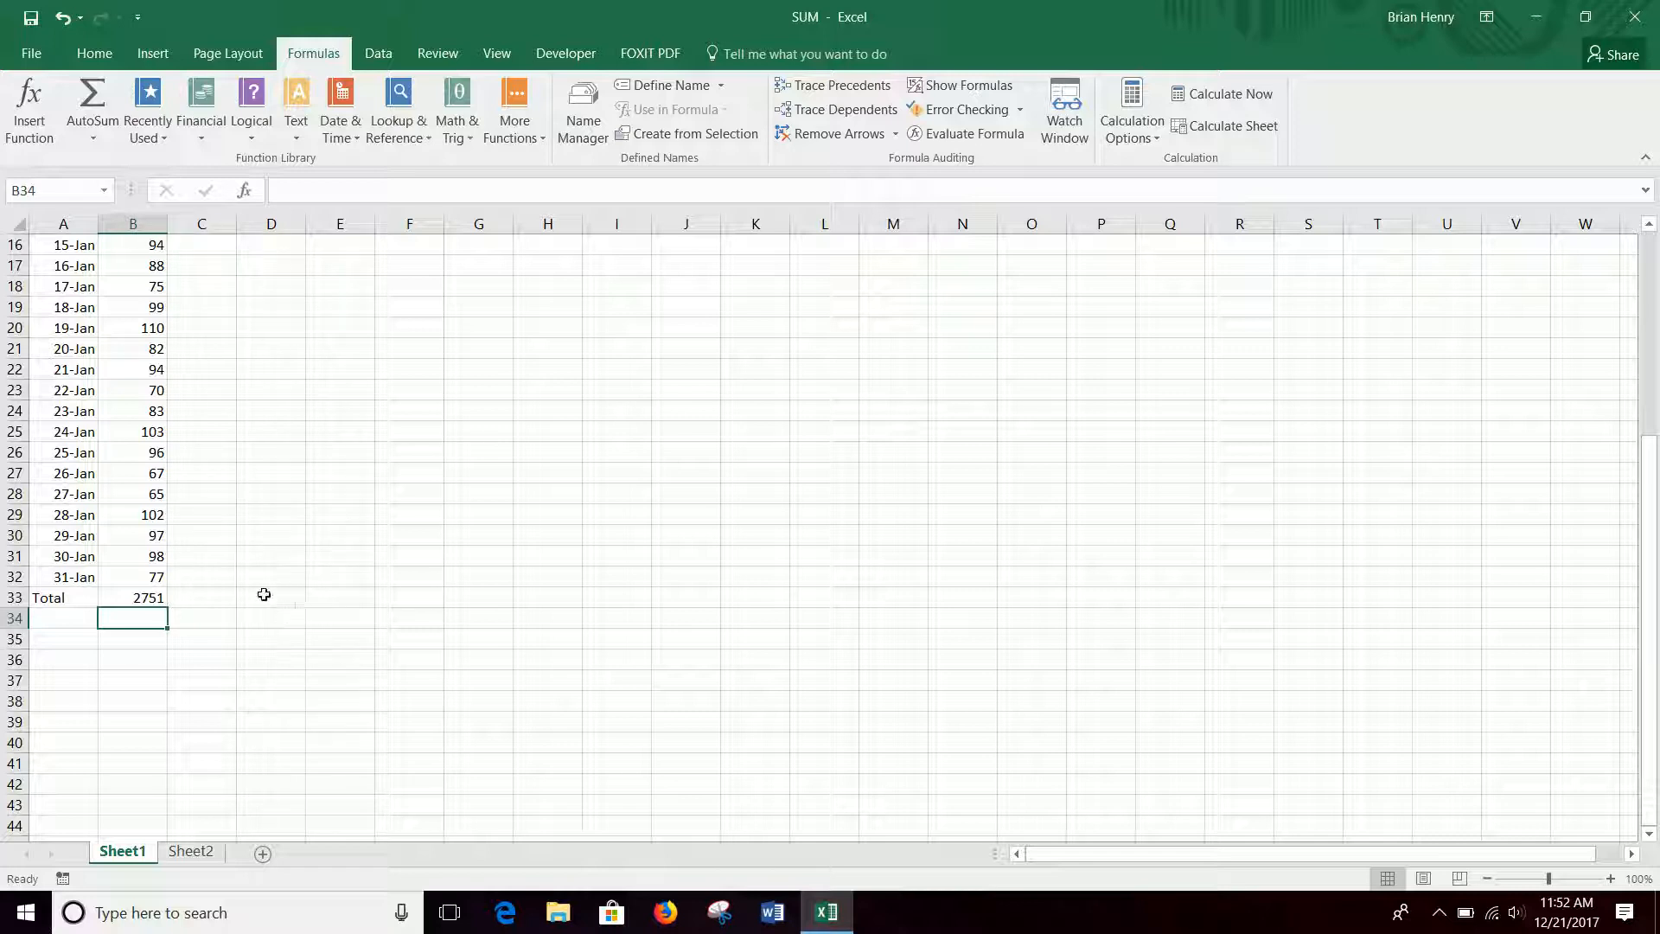
{"action": "left_click", "coordinate": [149, 600]}
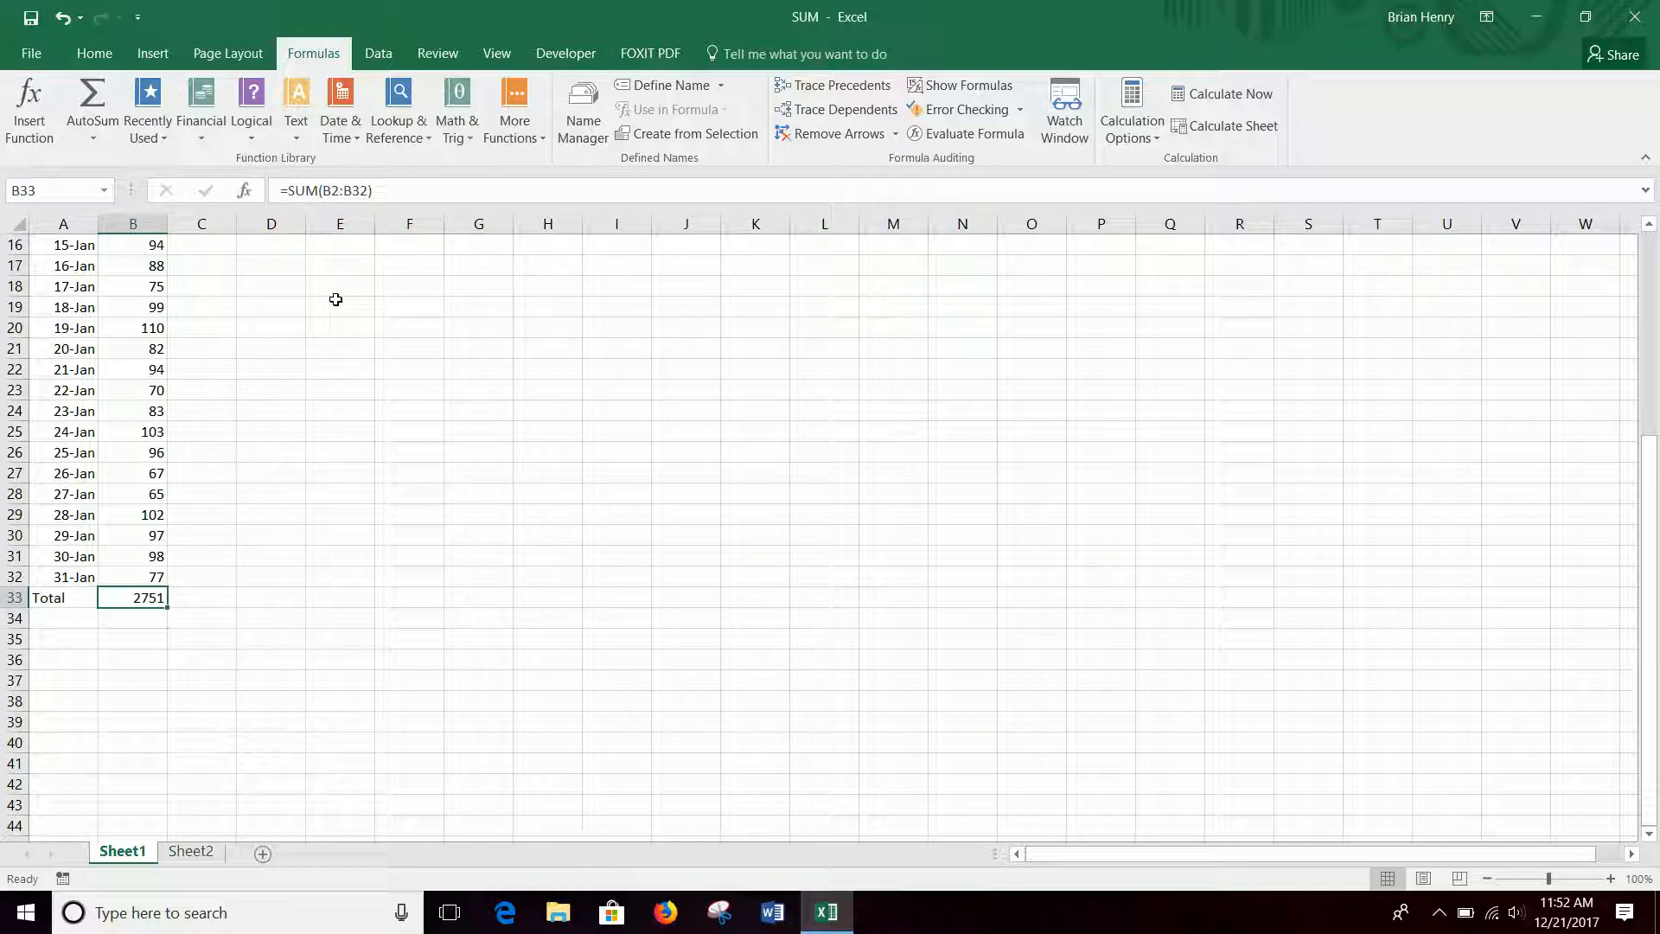
On Sheet2, enter the heading 2,4,6 in I1 for the combined sales of reps 2, 4 and 6
{"action": "left_click", "coordinate": [190, 852]}
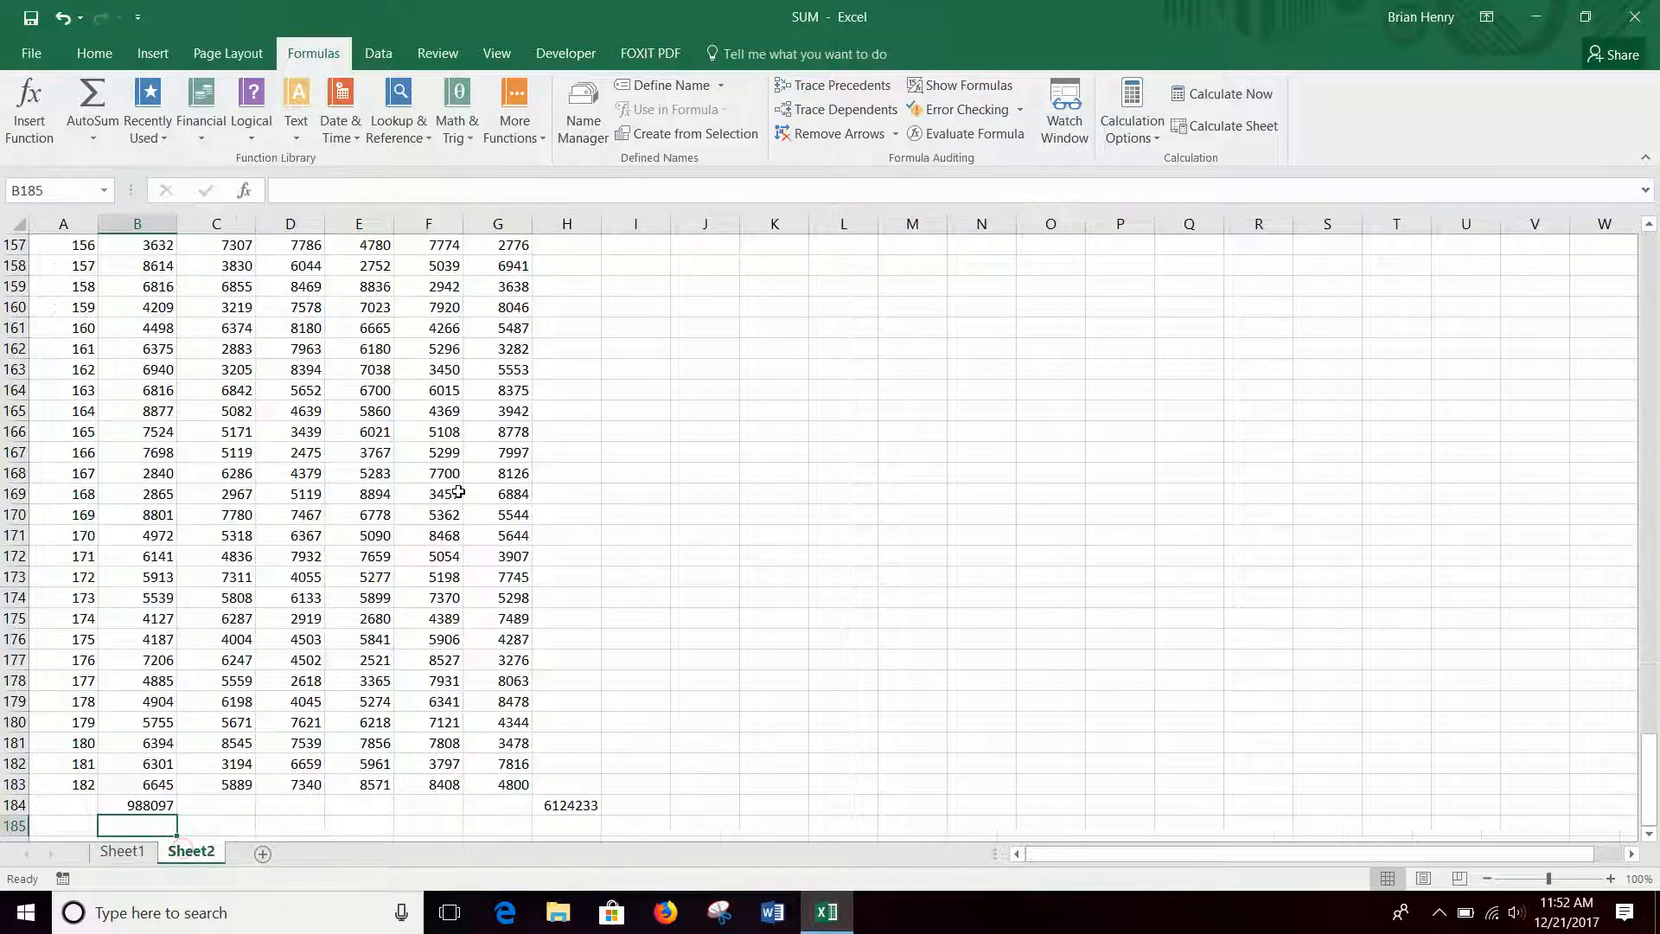
{"action": "scroll", "coordinate": [558, 724], "scroll_direction": "up", "scroll_amount": 20}
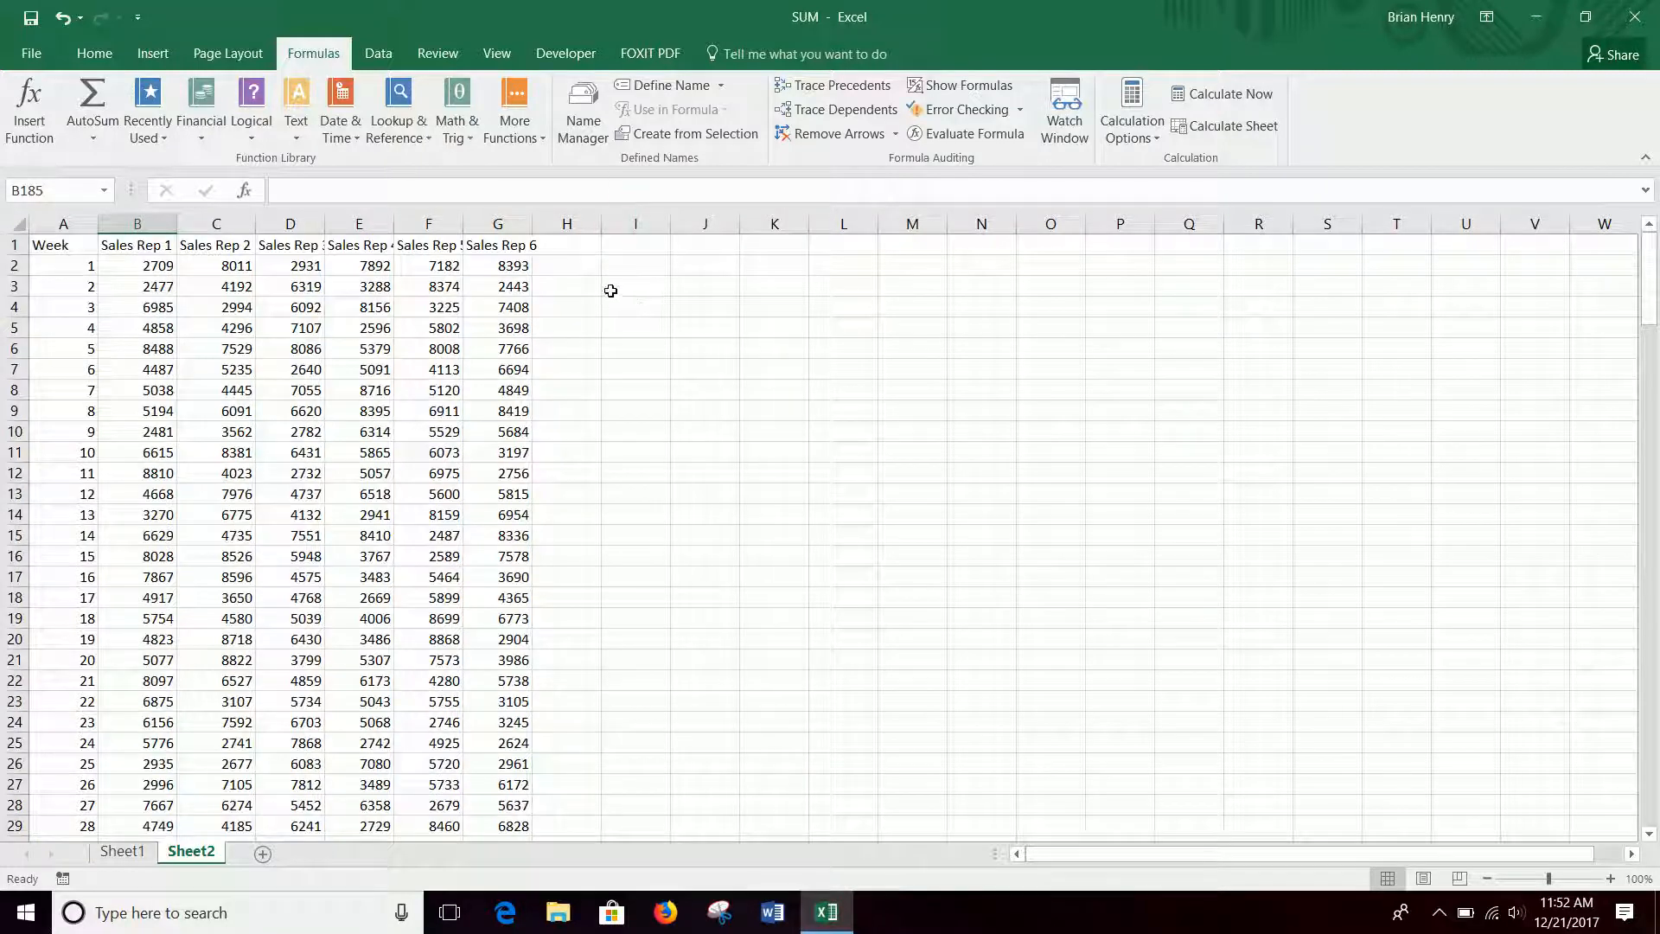
{"action": "left_click", "coordinate": [631, 245]}
{"action": "type", "text": "2,"}
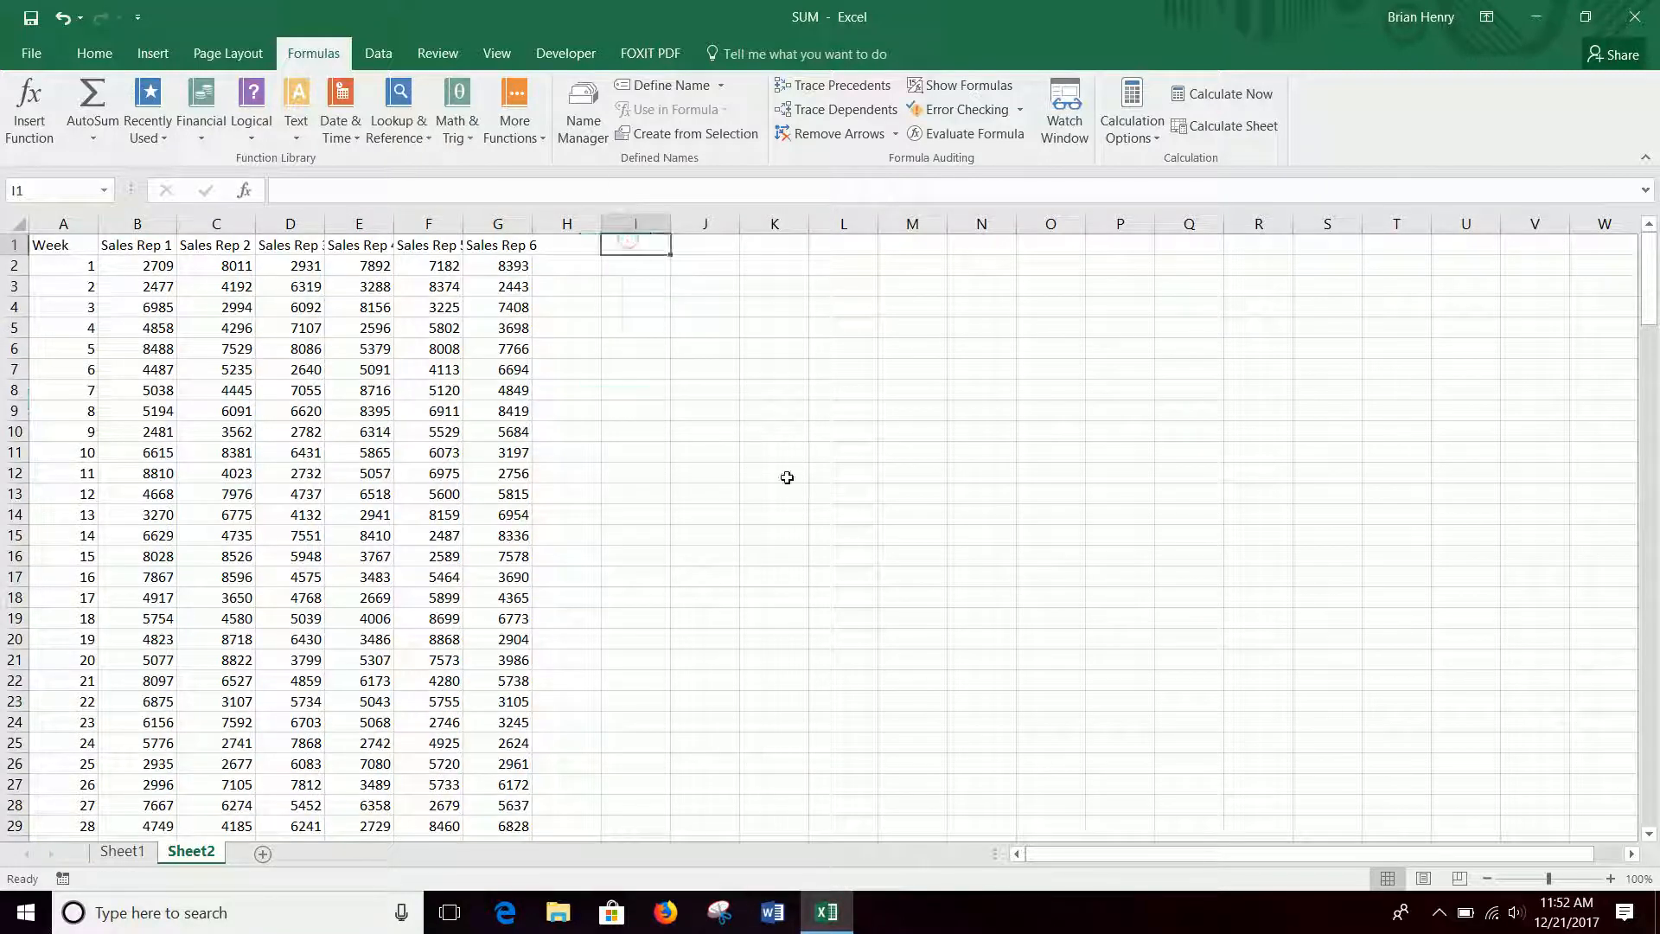
{"action": "type", "text": "4,6"}
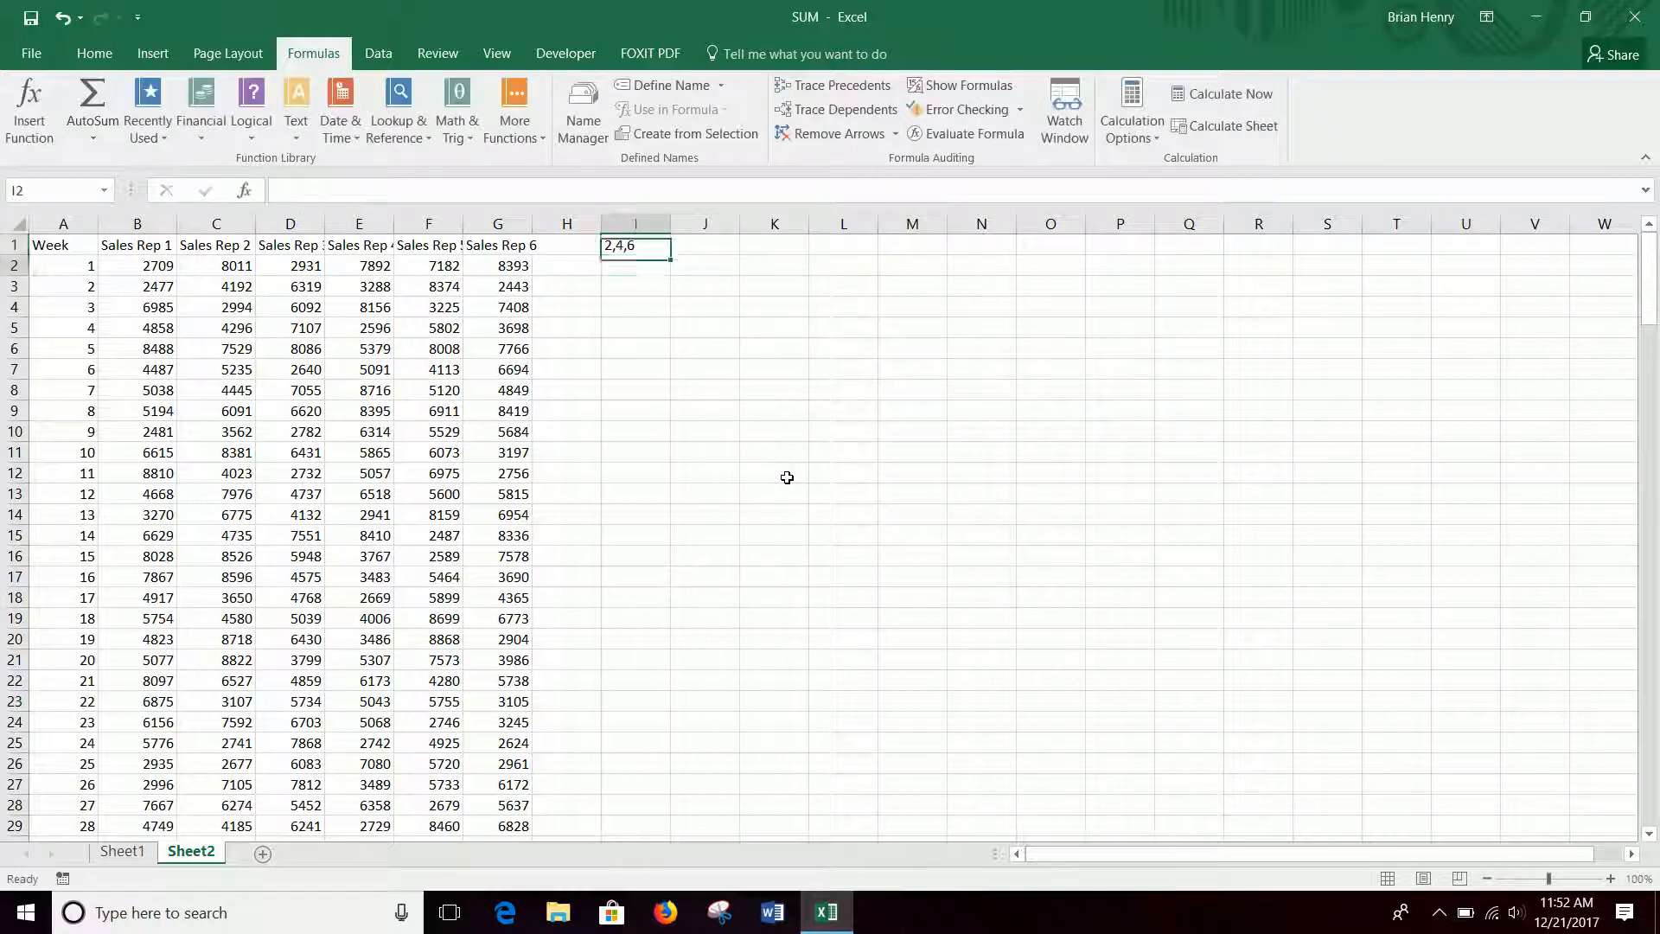
{"action": "key", "text": "Return"}
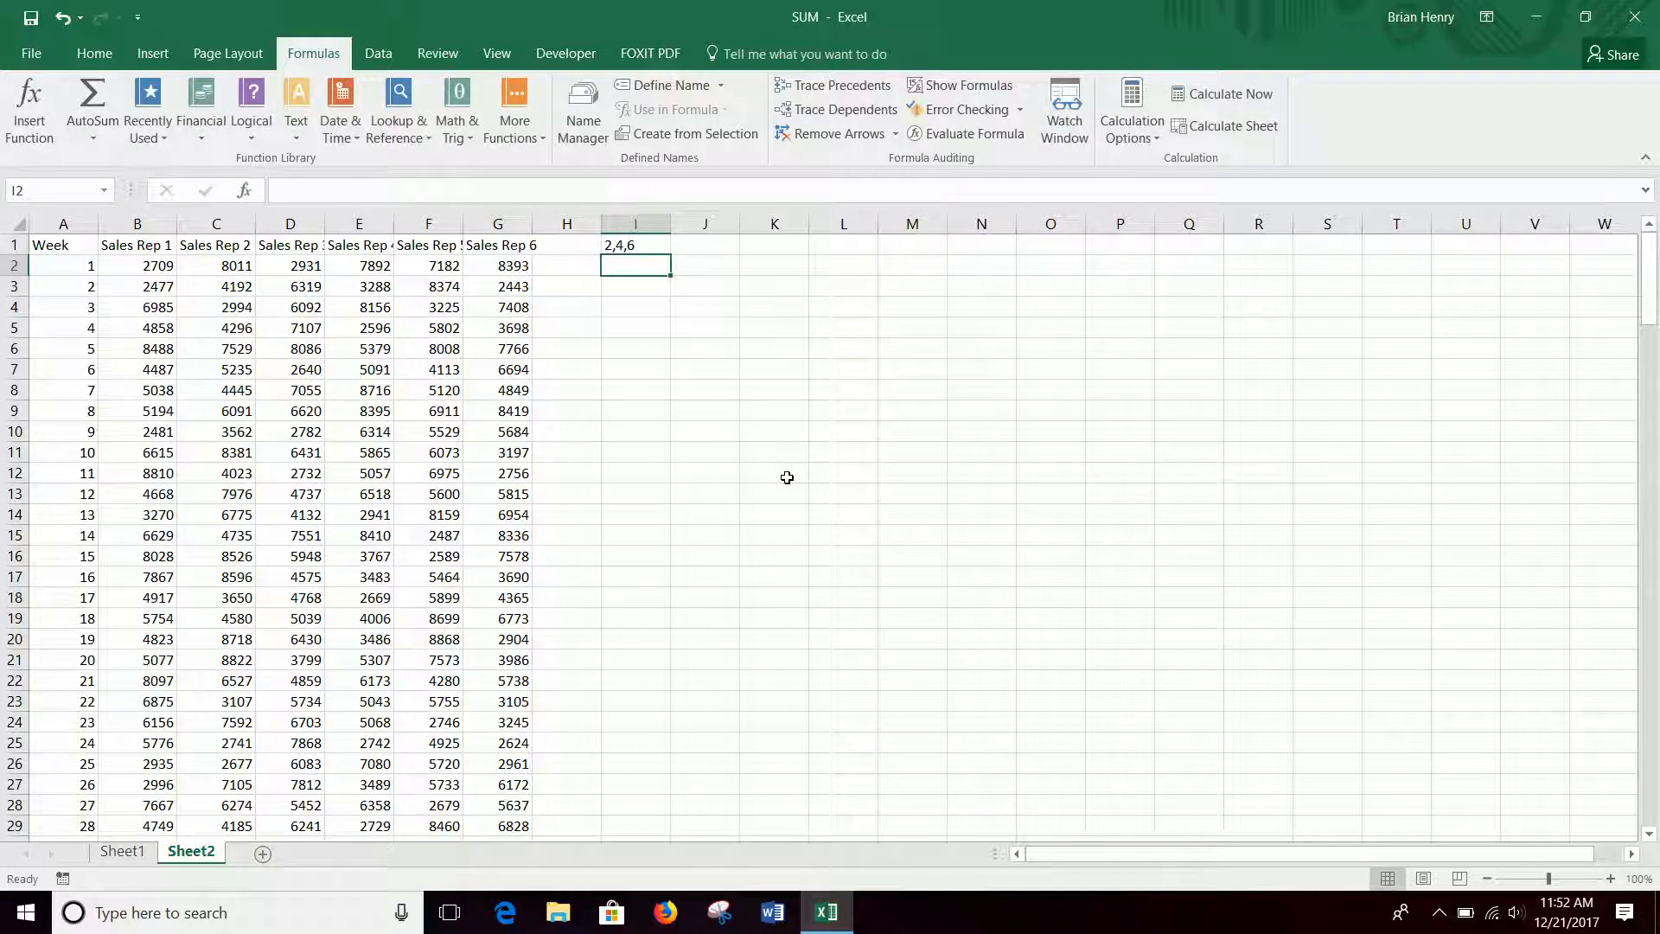
In I2, total week 1 sales for reps 2, 4 and 6 with a SUM formula over cells C2, E2 and G2
{"action": "type", "text": "=sum("}
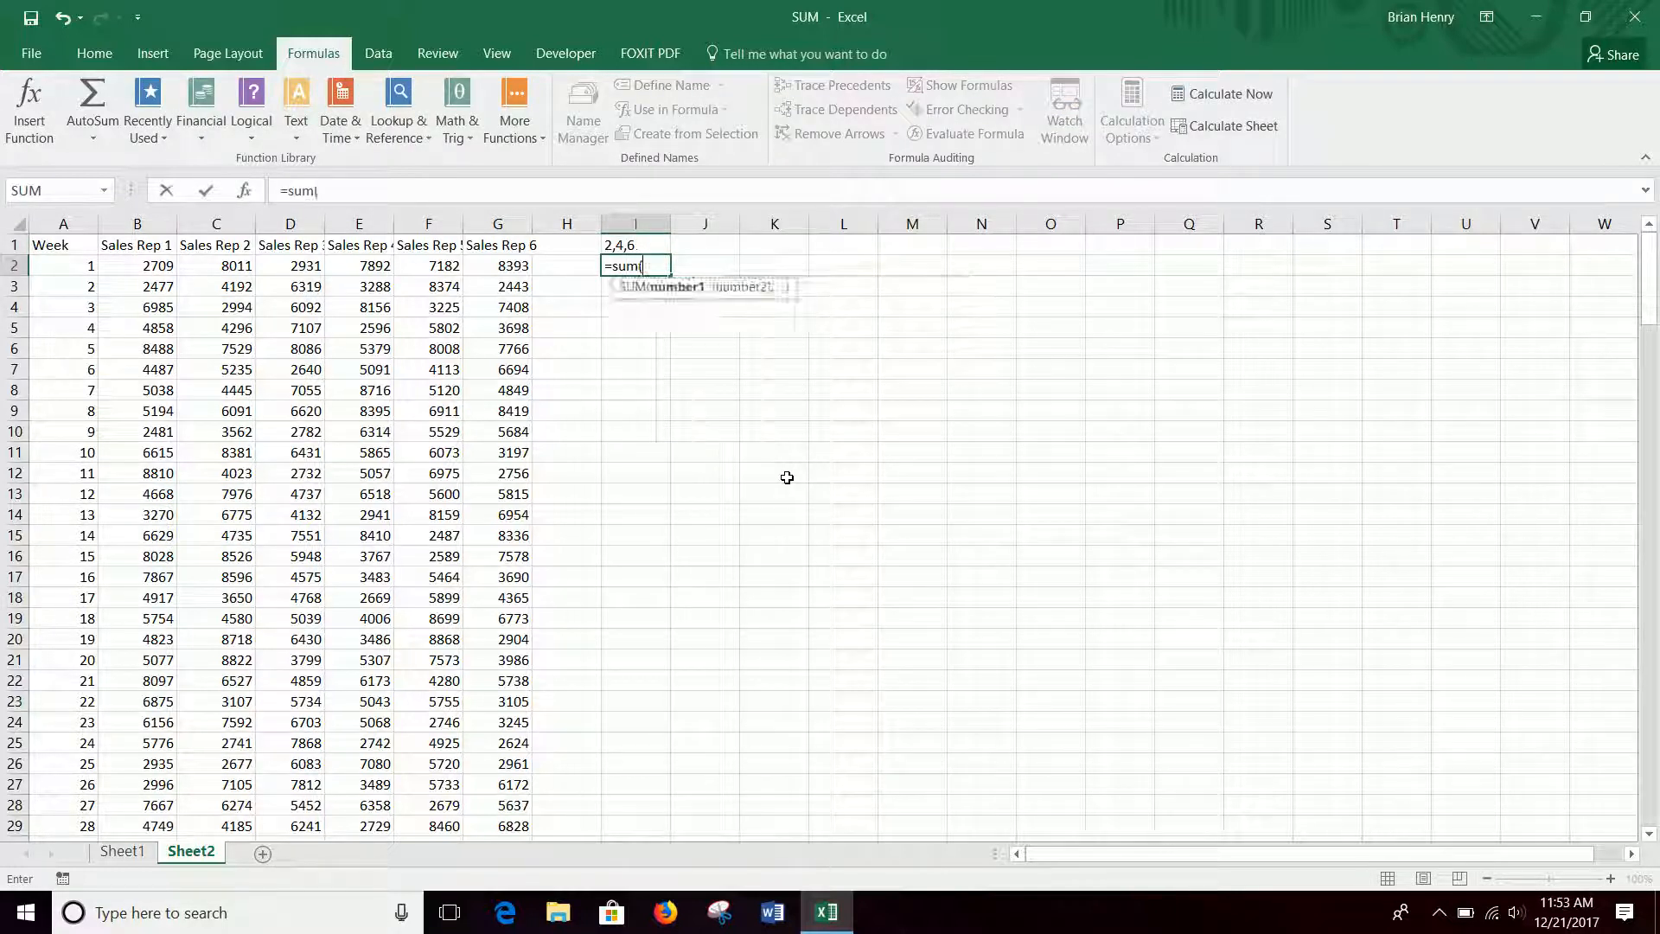
{"action": "left_click", "coordinate": [236, 267]}
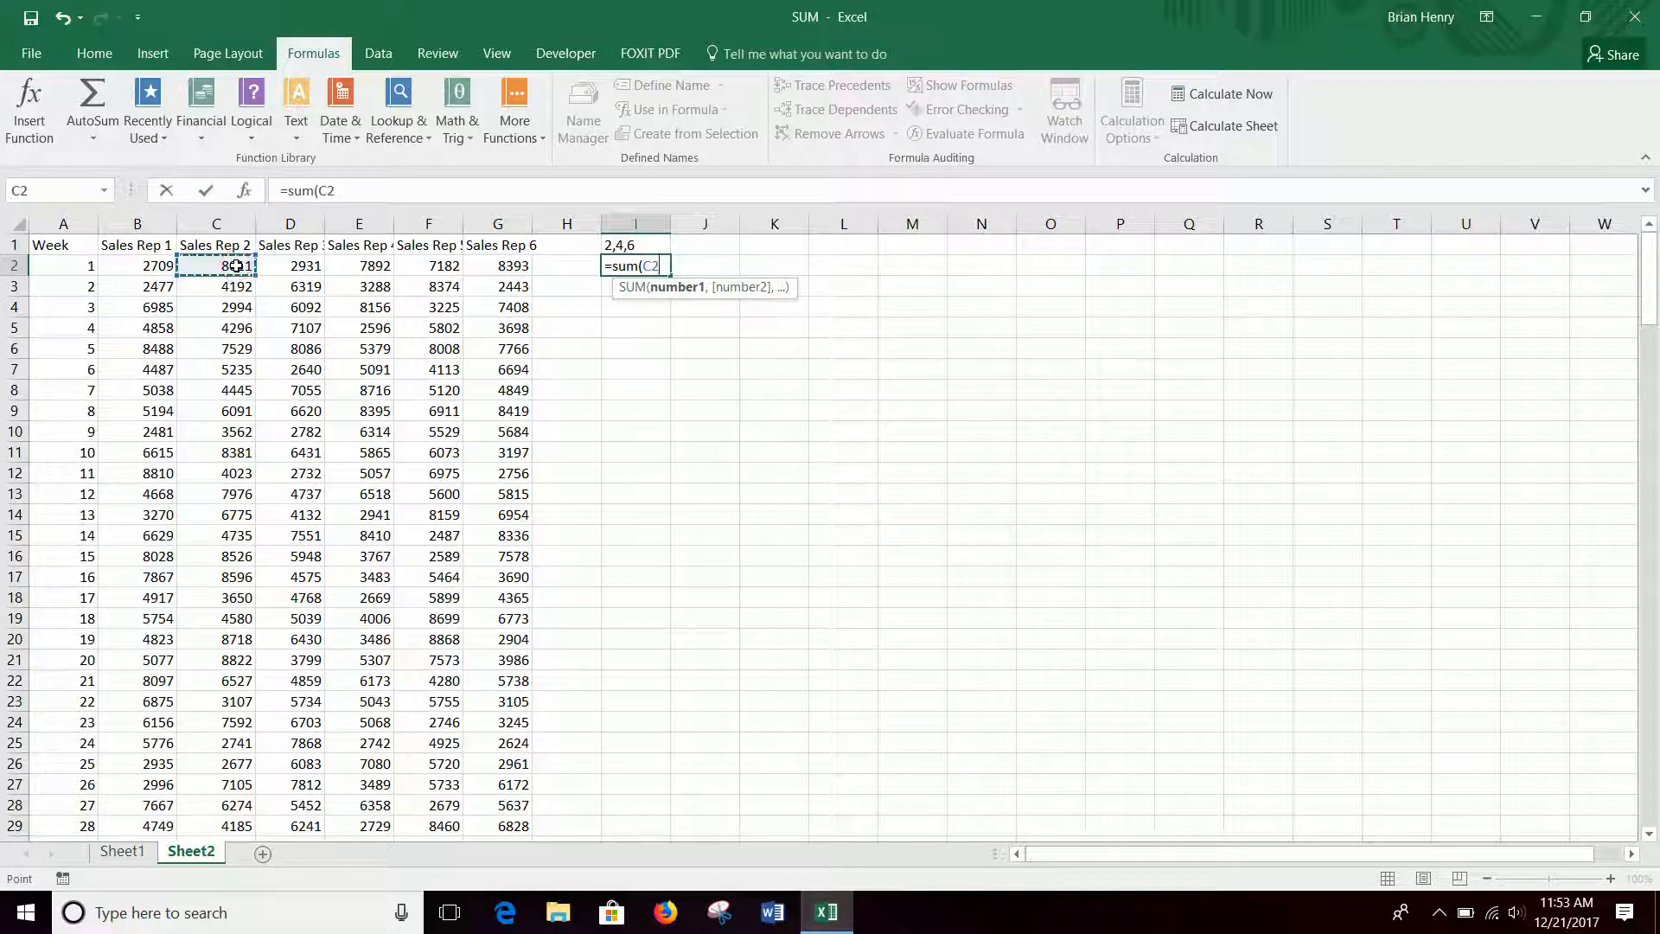
{"action": "type", "text": ","}
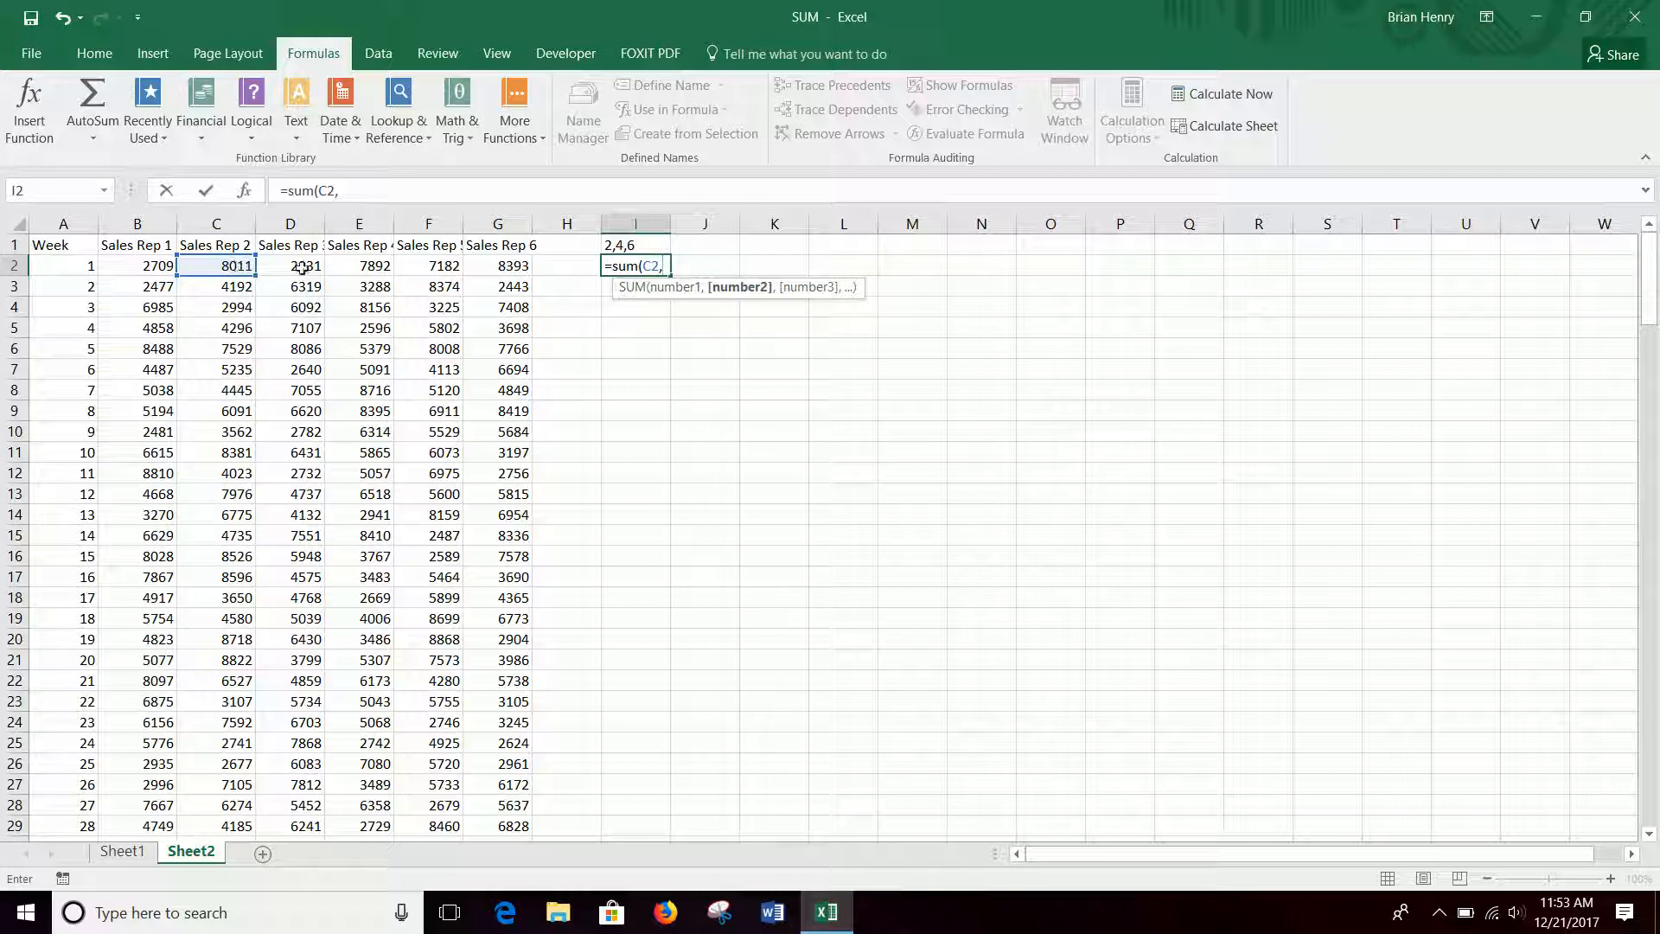
{"action": "left_click", "coordinate": [367, 266]}
{"action": "type", "text": ","}
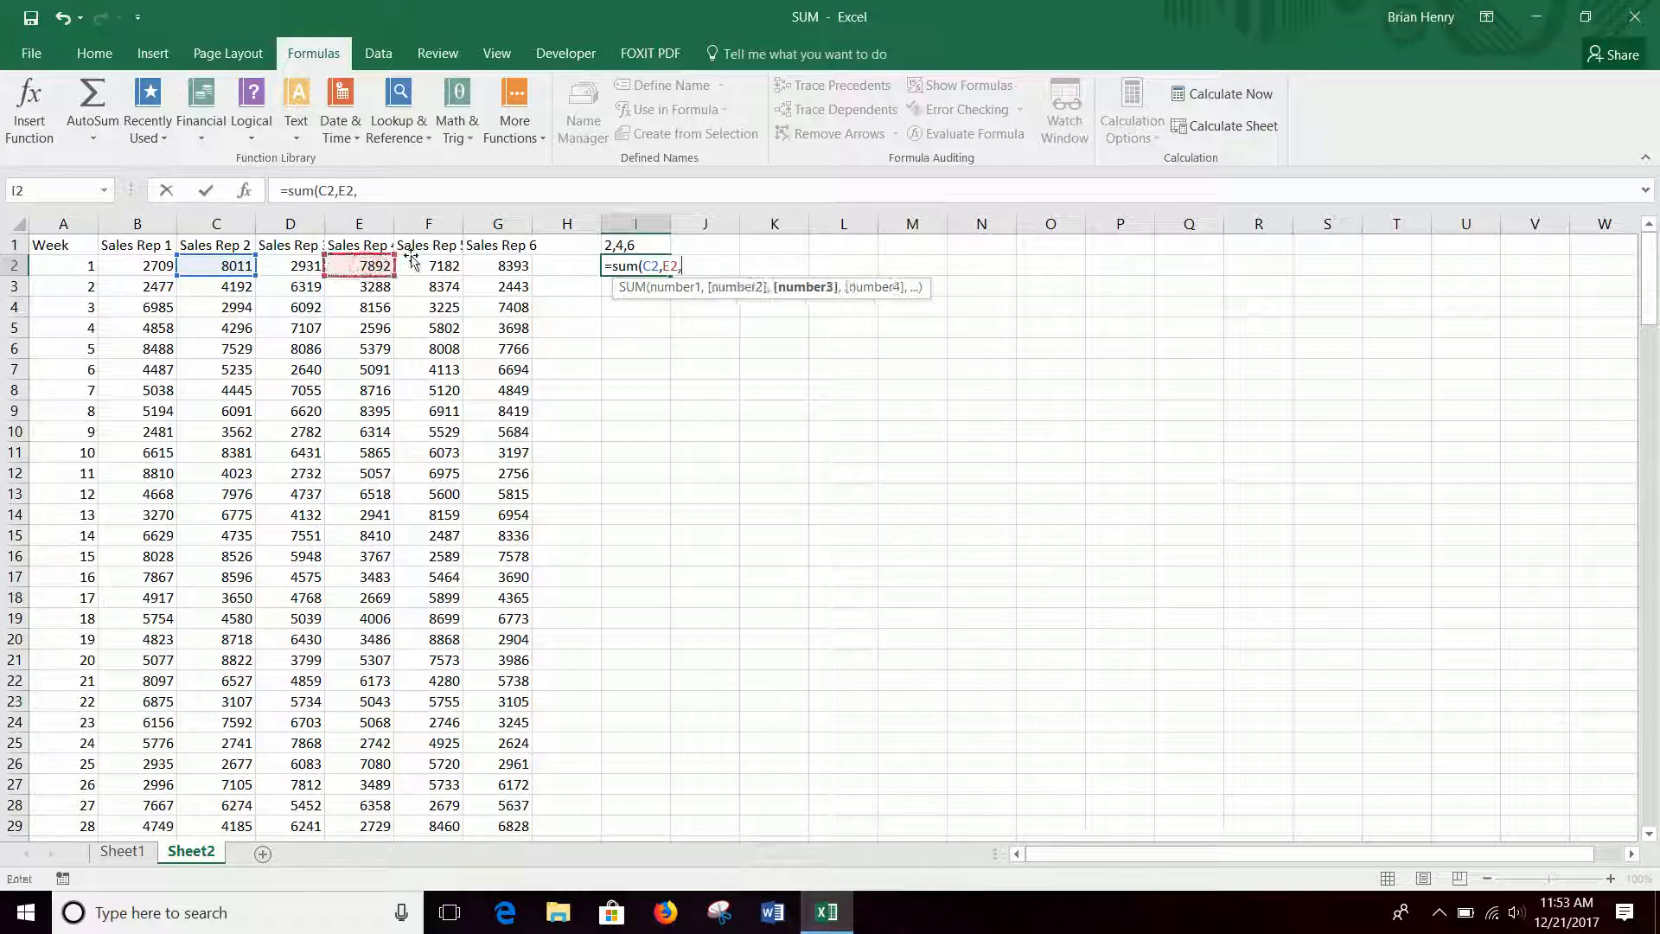
{"action": "left_click", "coordinate": [517, 262]}
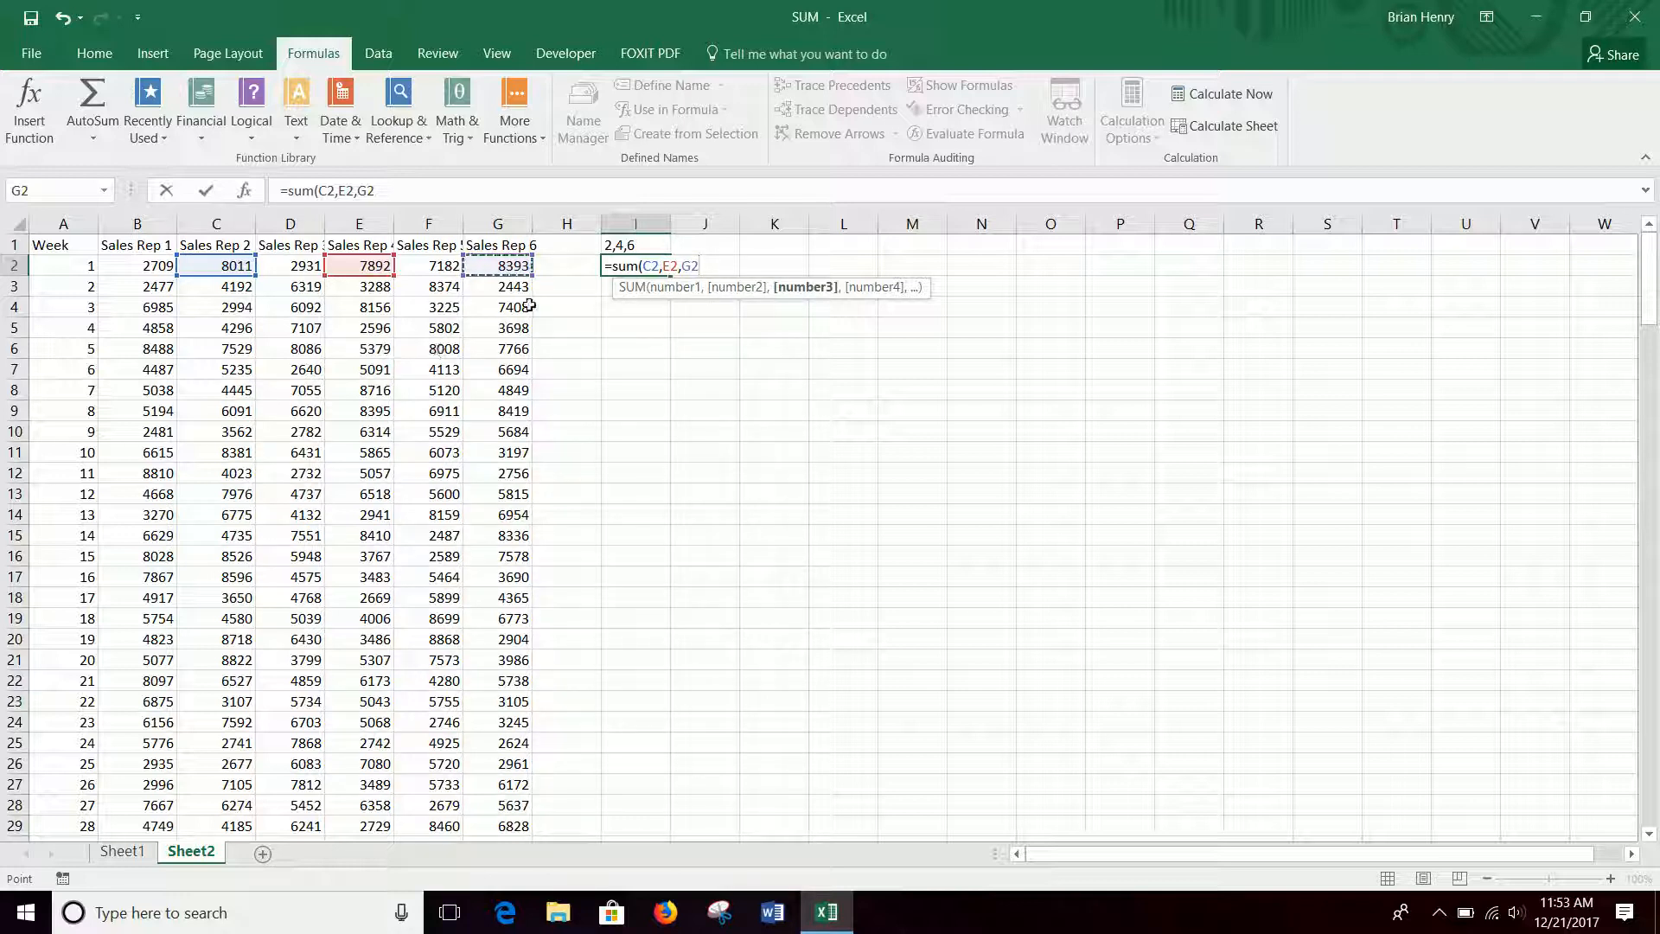
{"action": "key", "text": "Return"}
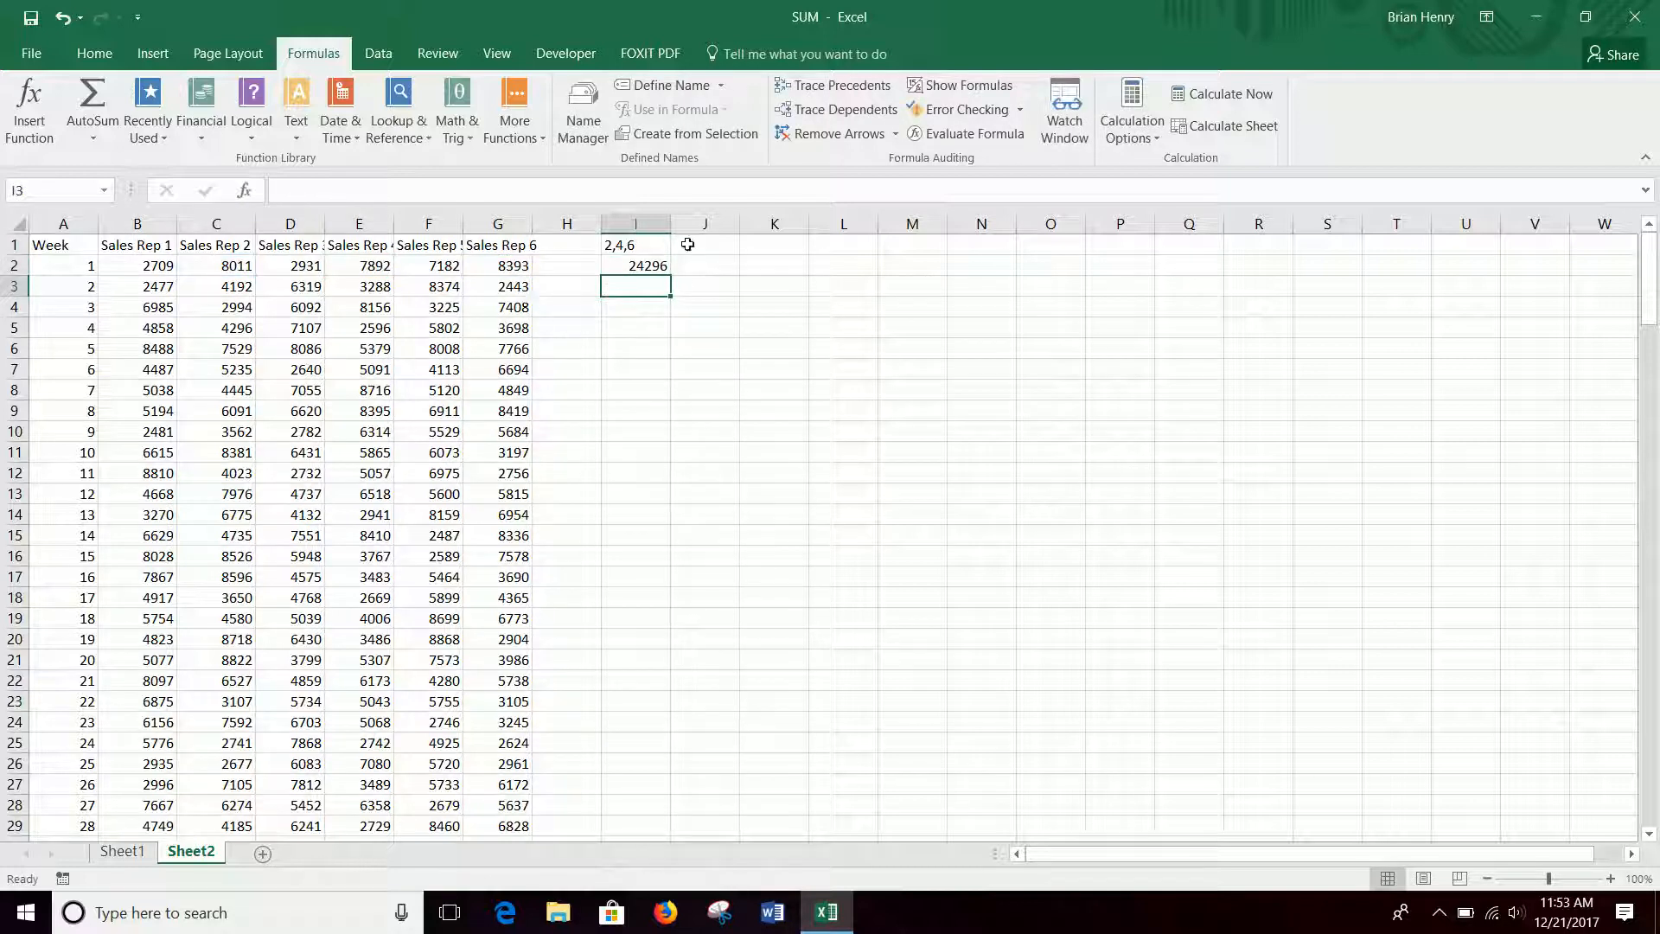
Rebuild the I2 total by listing C2,E2,G2 after the equals sign before inserting the SUM function, and reselect the cell to check its formula
{"action": "left_click", "coordinate": [650, 267]}
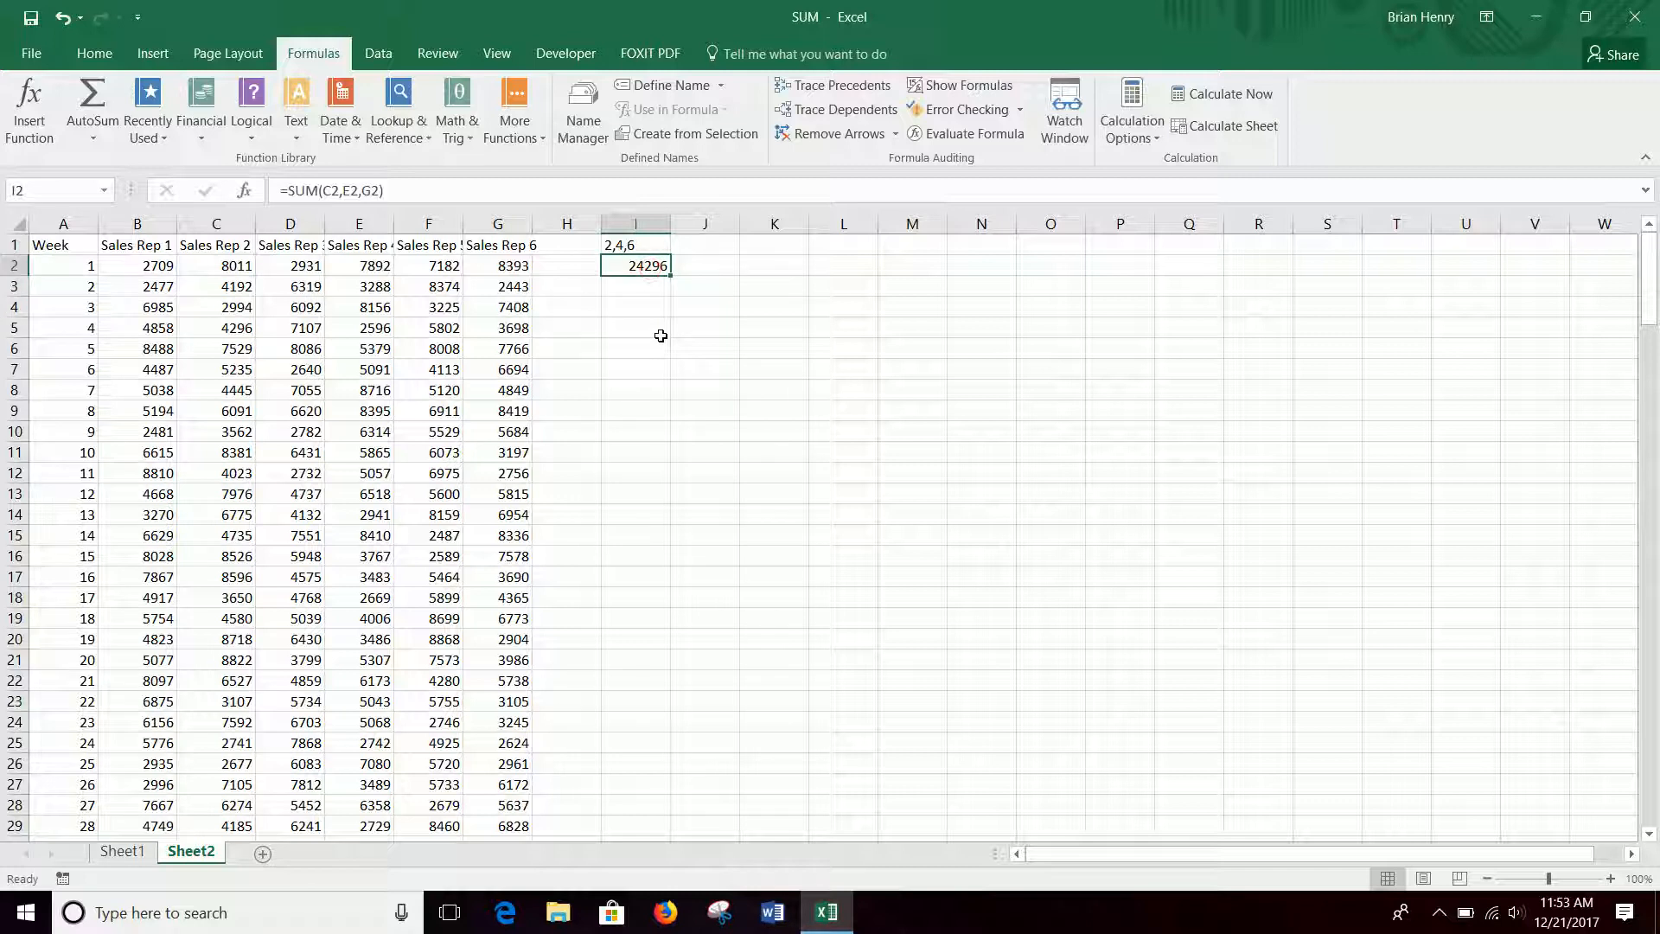
{"action": "type", "text": "="}
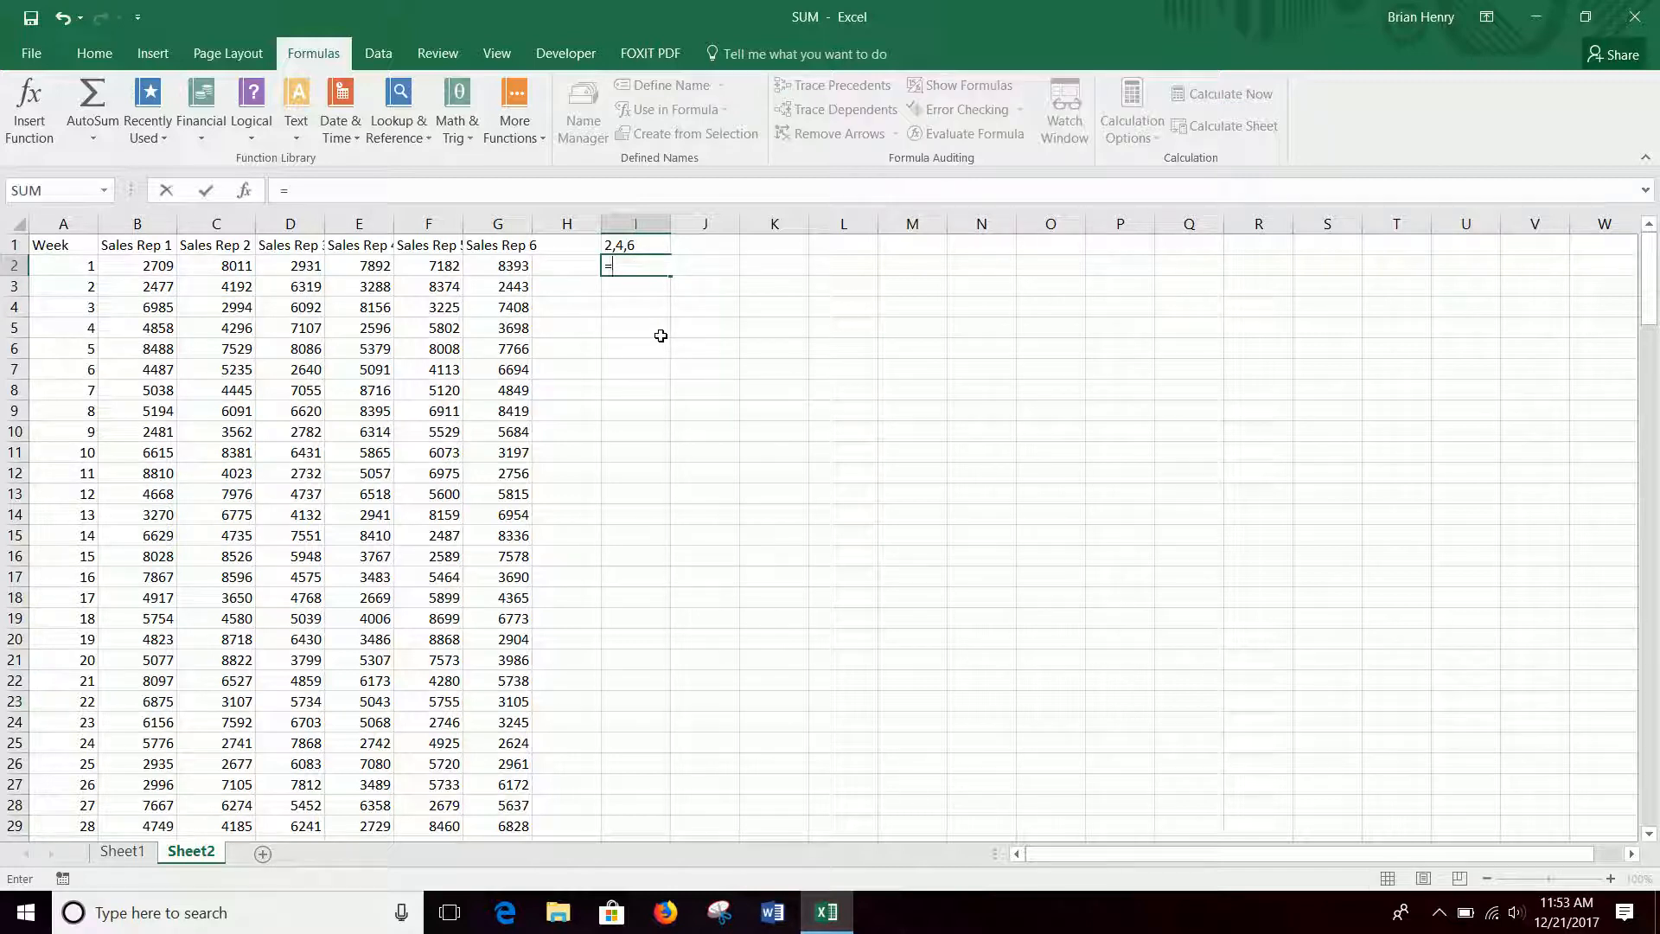
{"action": "left_click", "coordinate": [235, 270]}
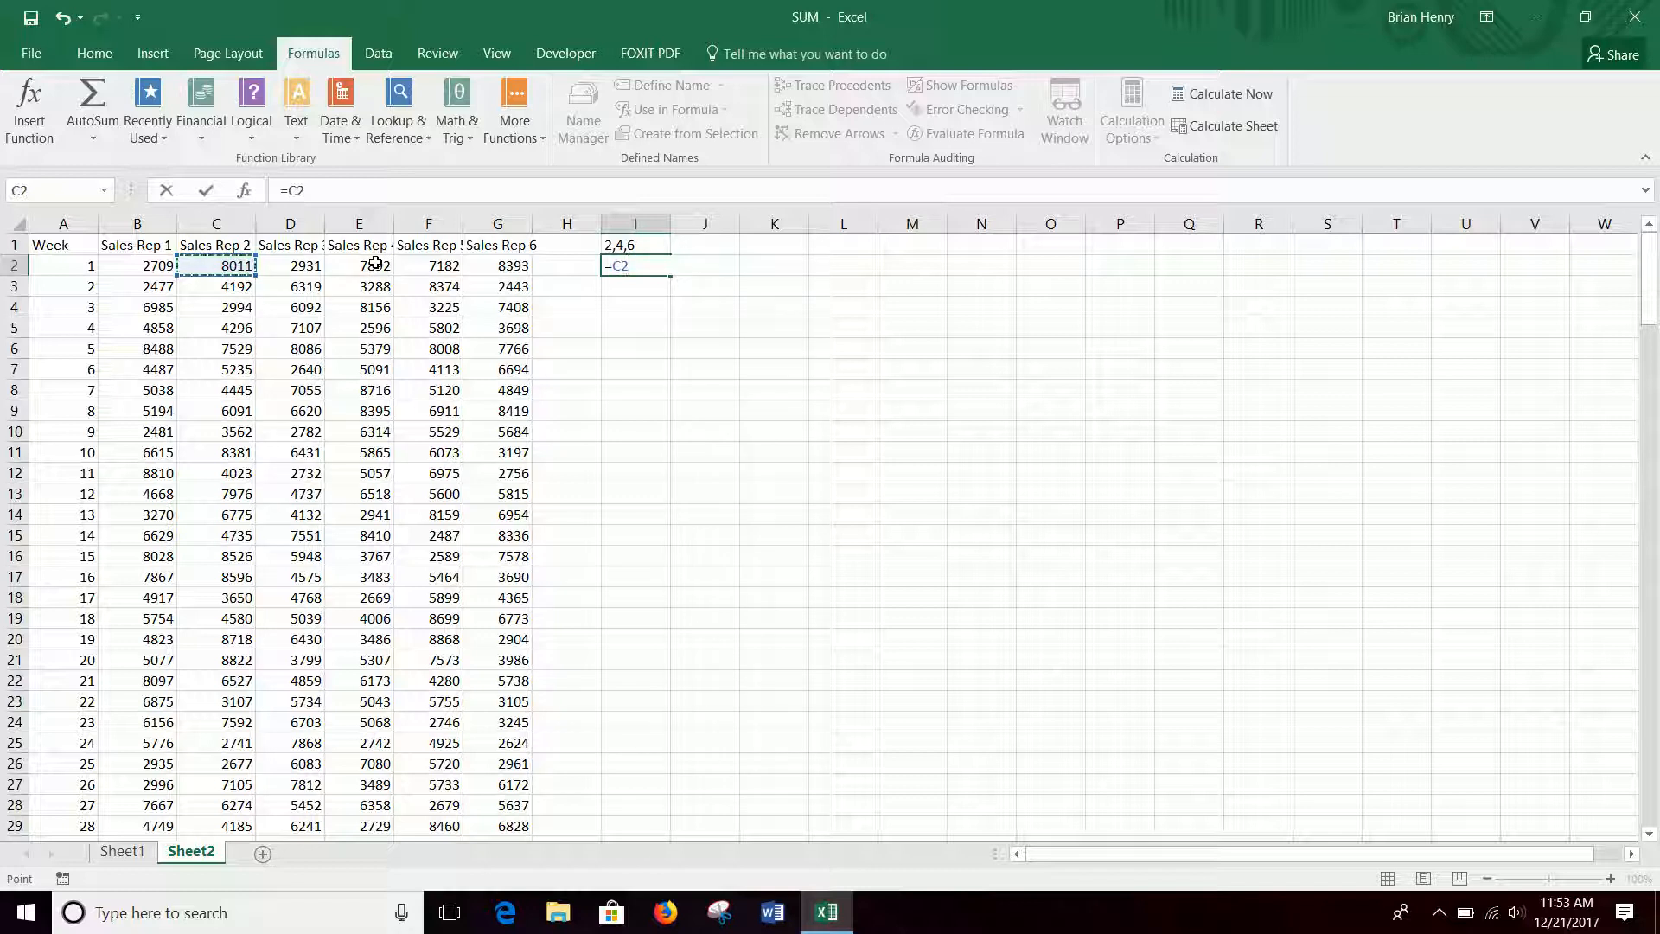
{"action": "type", "text": ","}
{"action": "left_click", "coordinate": [375, 265]}
{"action": "type", "text": ","}
{"action": "left_click", "coordinate": [505, 266]}
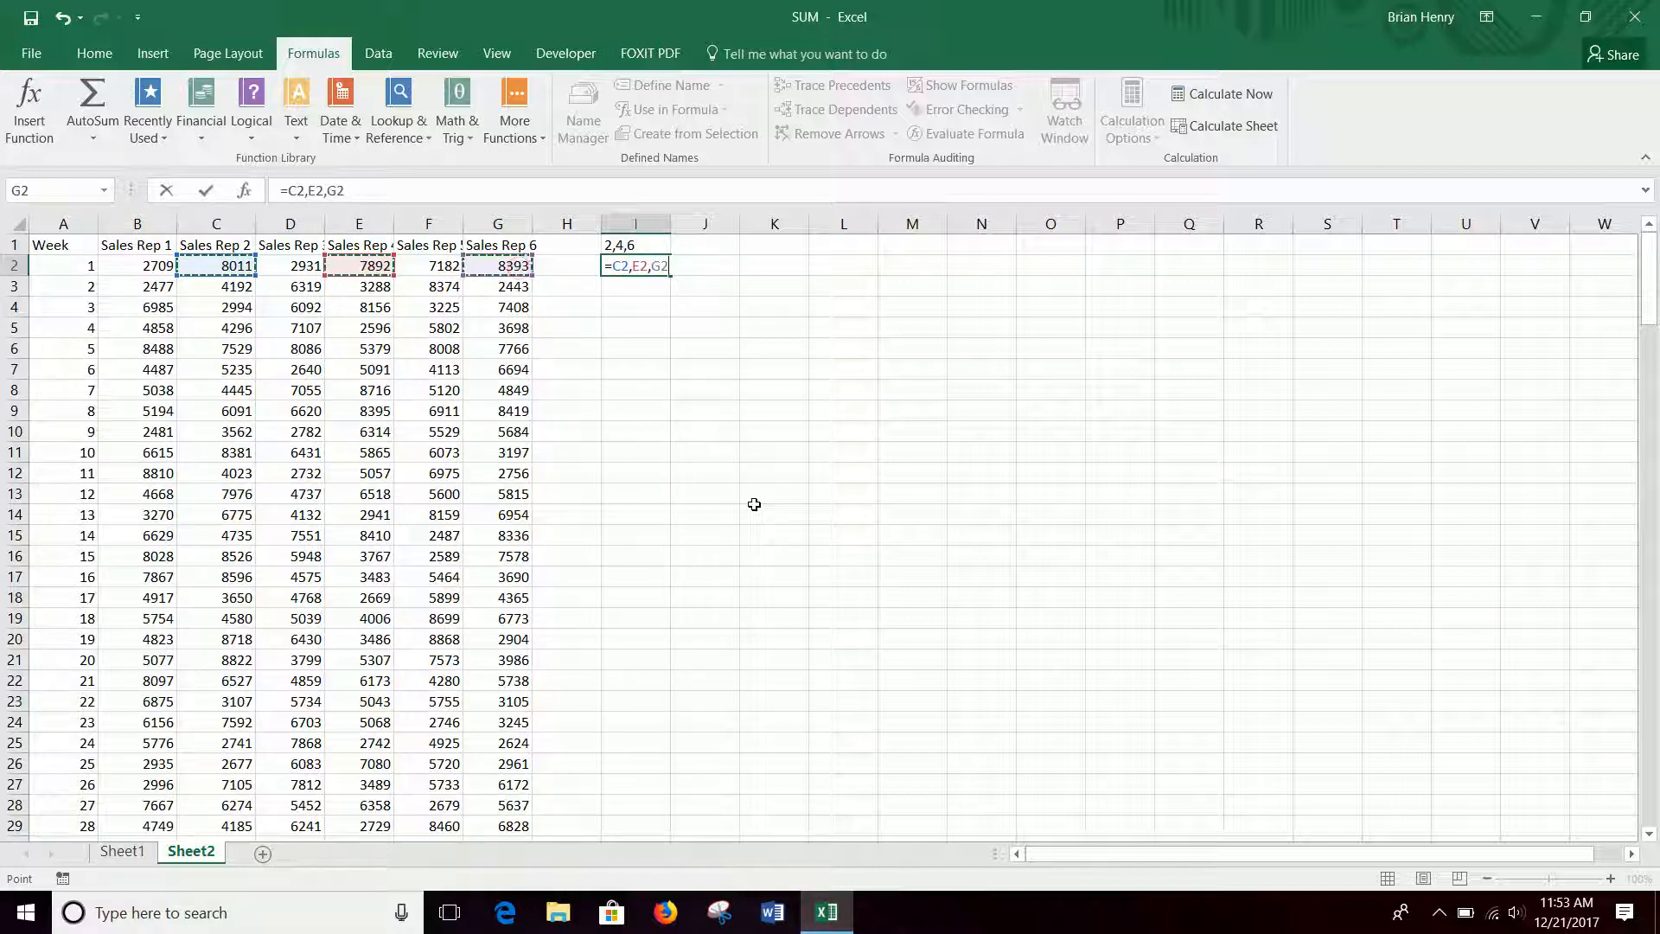
{"action": "left_click", "coordinate": [612, 266]}
{"action": "type", "text": "sum("}
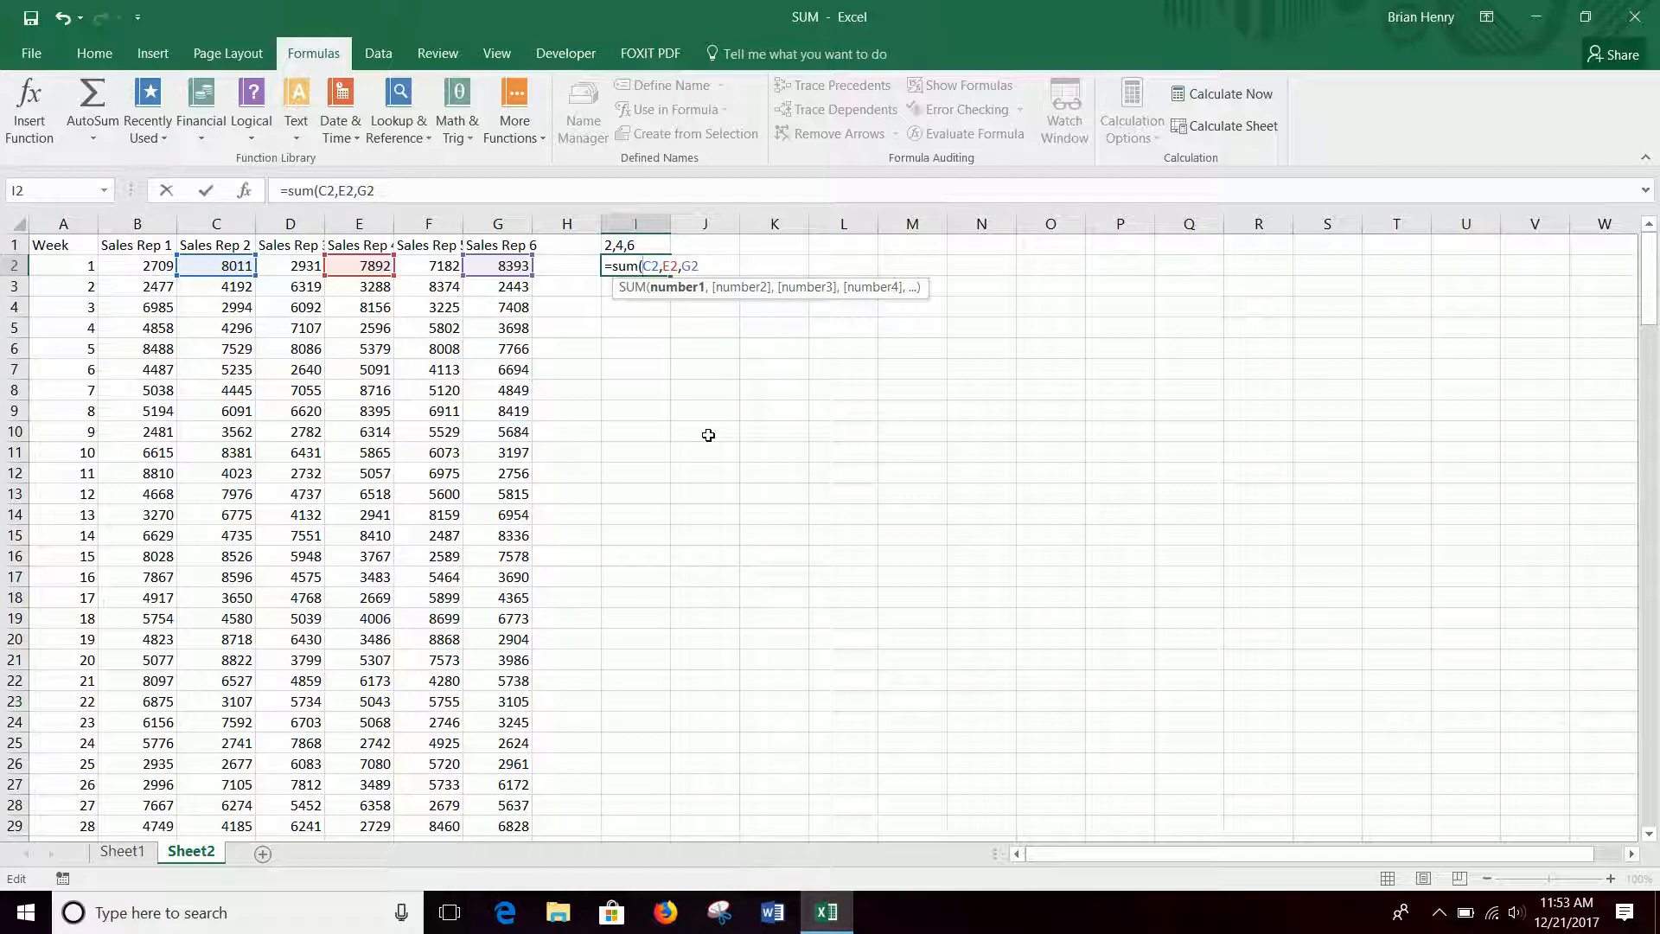
{"action": "key", "text": "Return"}
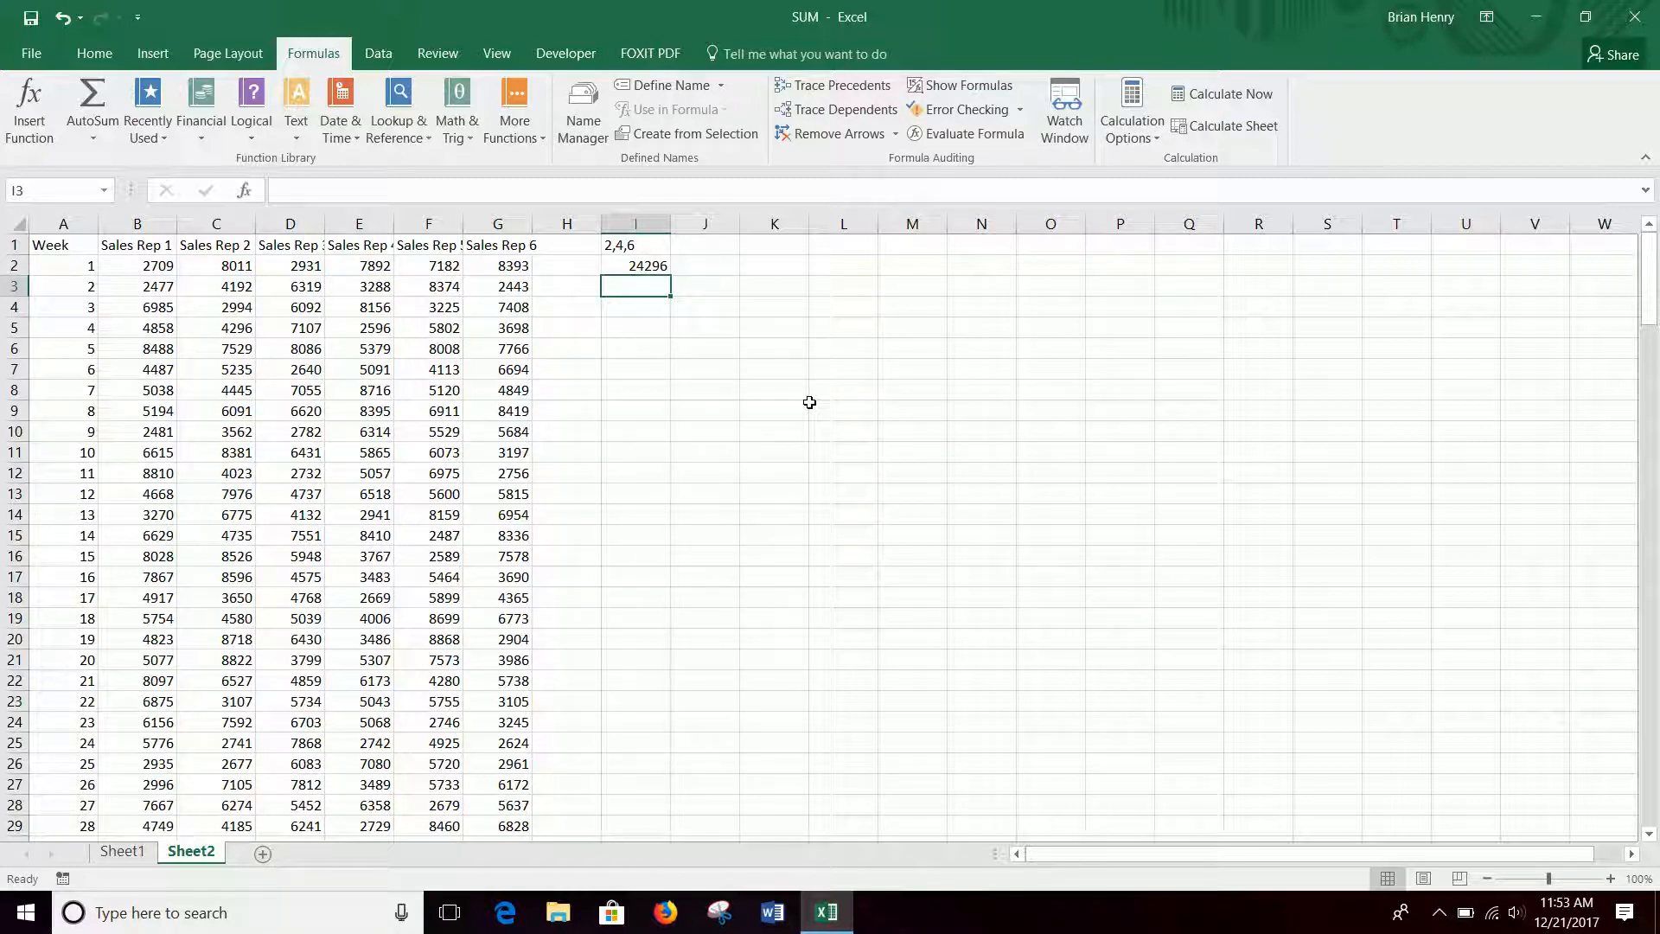
{"action": "left_click", "coordinate": [635, 269]}
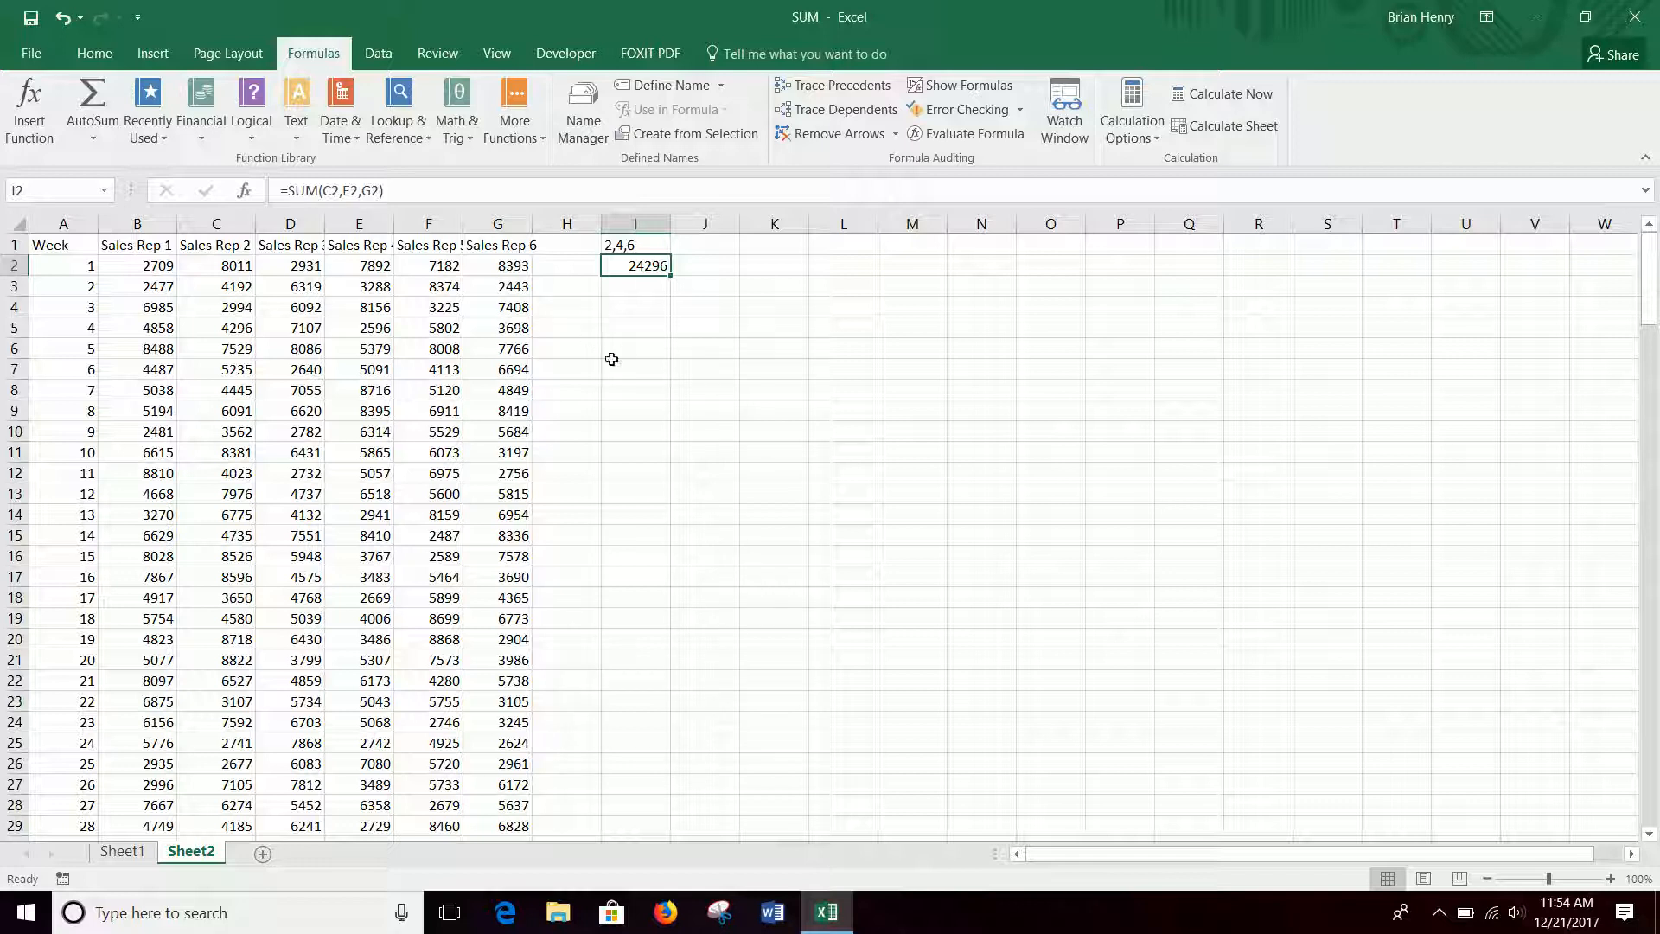
{"action": "left_click", "coordinate": [1441, 913]}
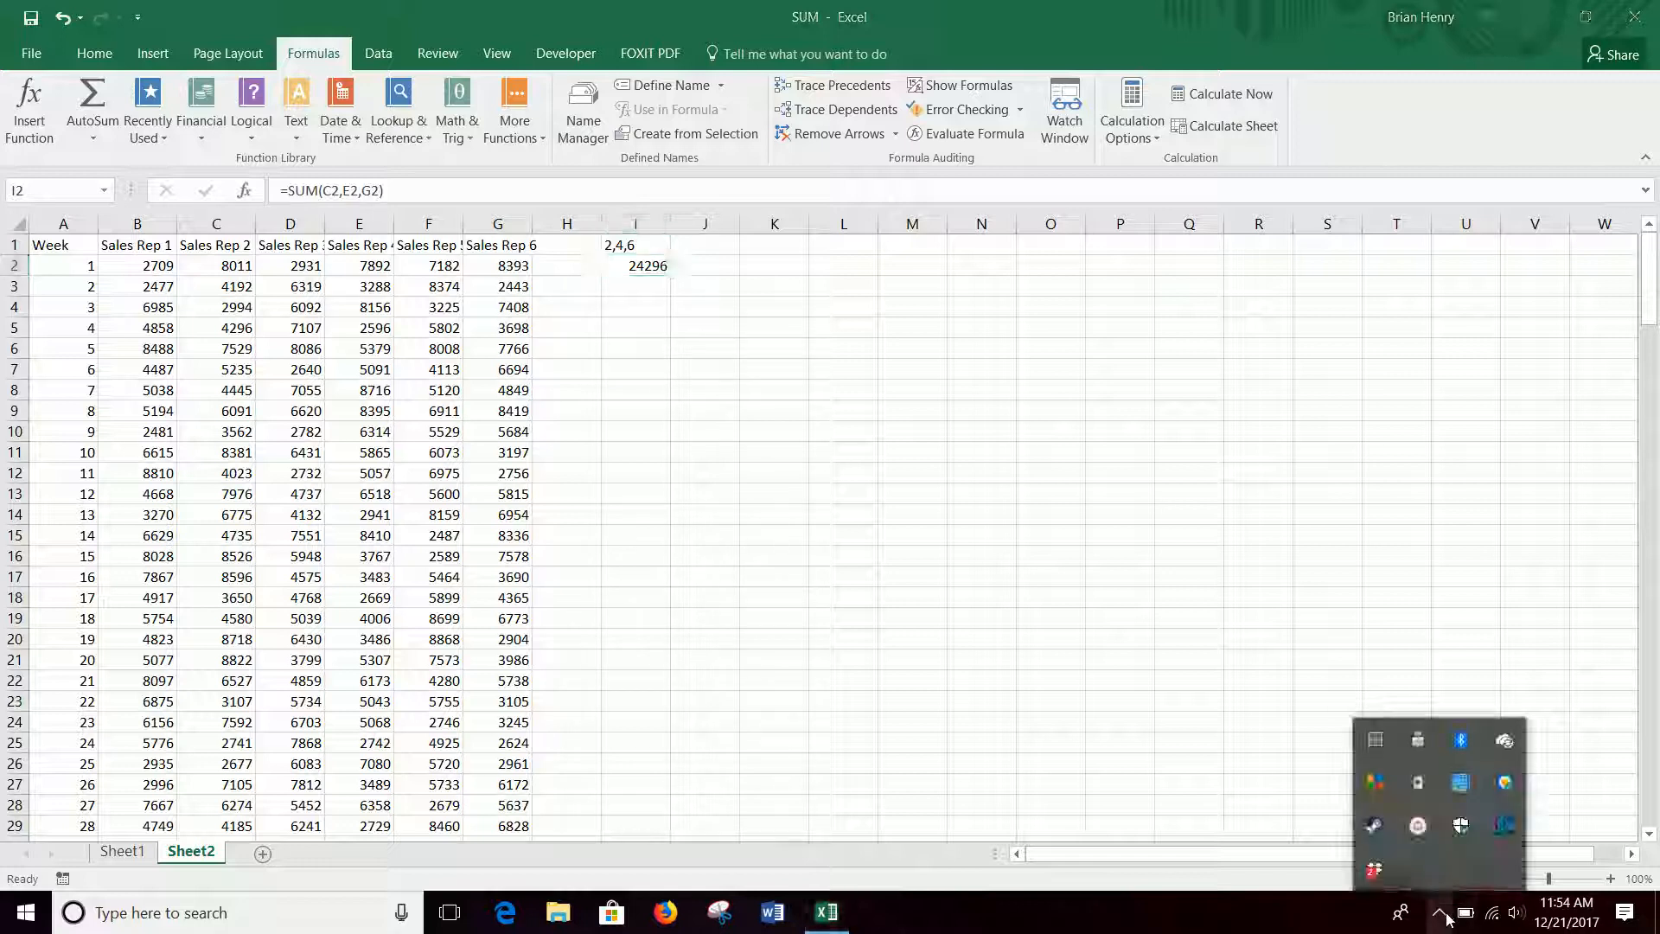
{"action": "mouse_move", "coordinate": [1422, 828]}
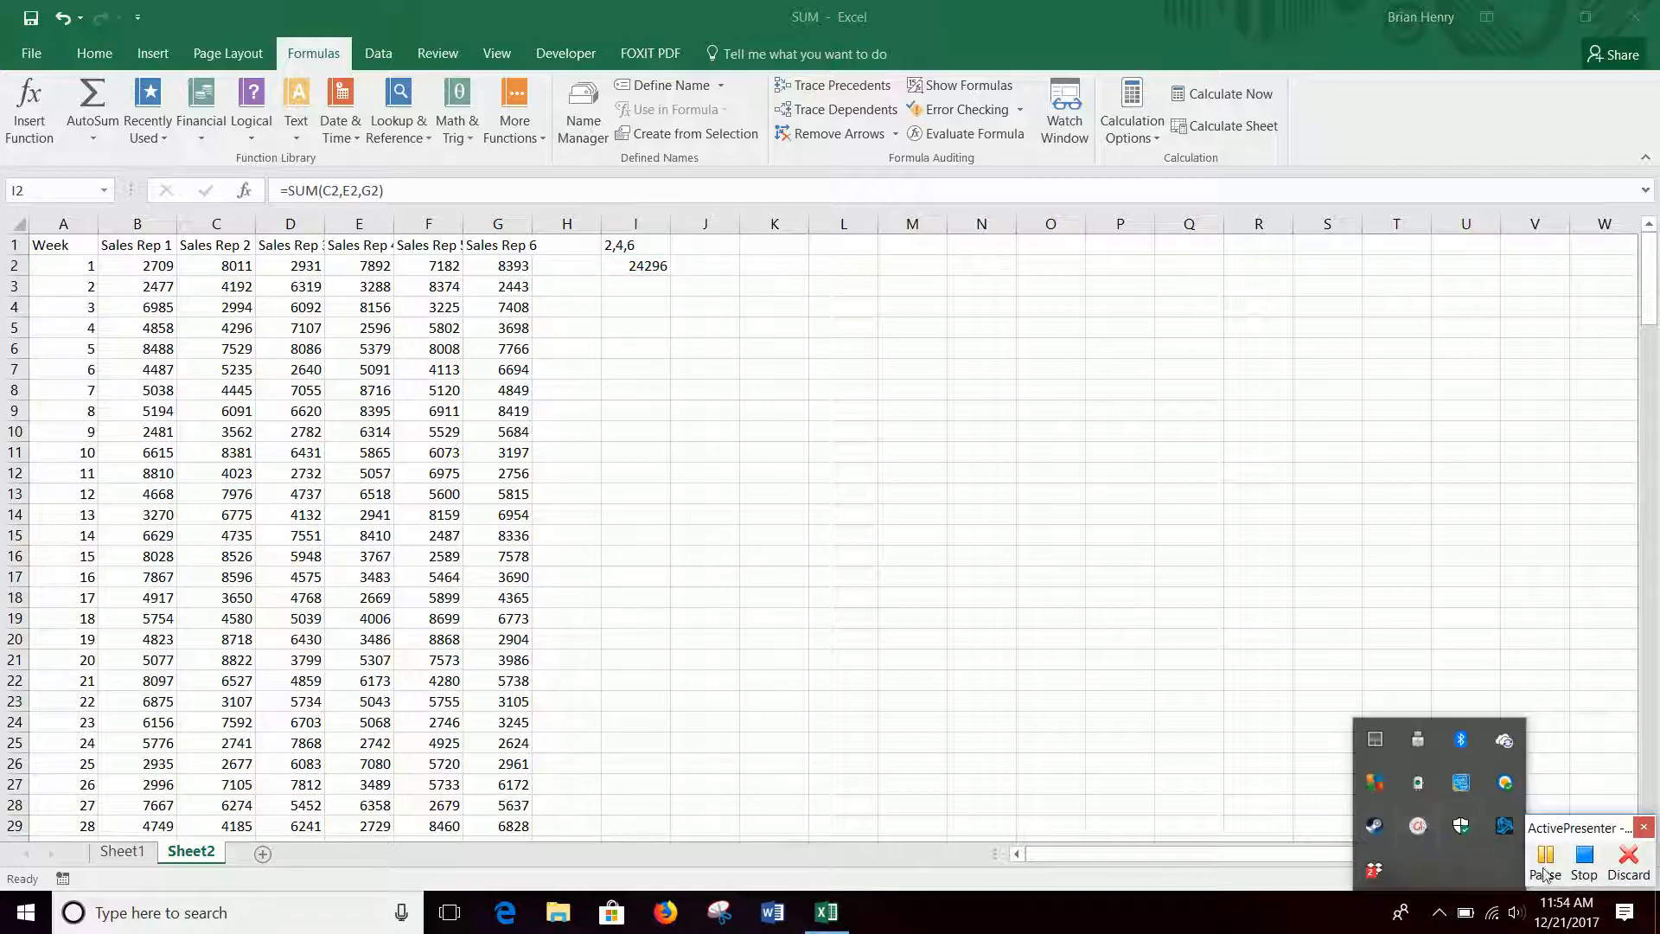